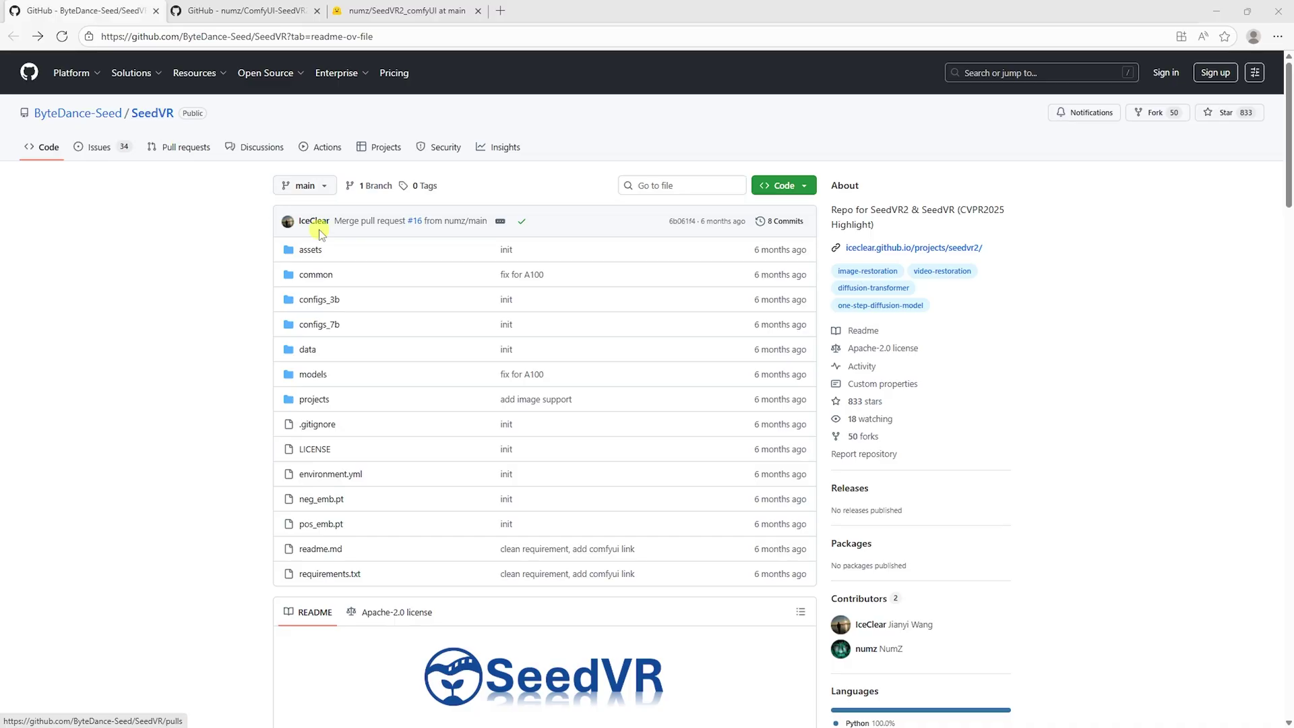
Read through the SeedVR README and its teaser figure, then go to the ComfyUI-SeedVR2_VideoUpscaler repository
scroll(401, 280, "down", 8)
scroll(404, 282, "down", 10)
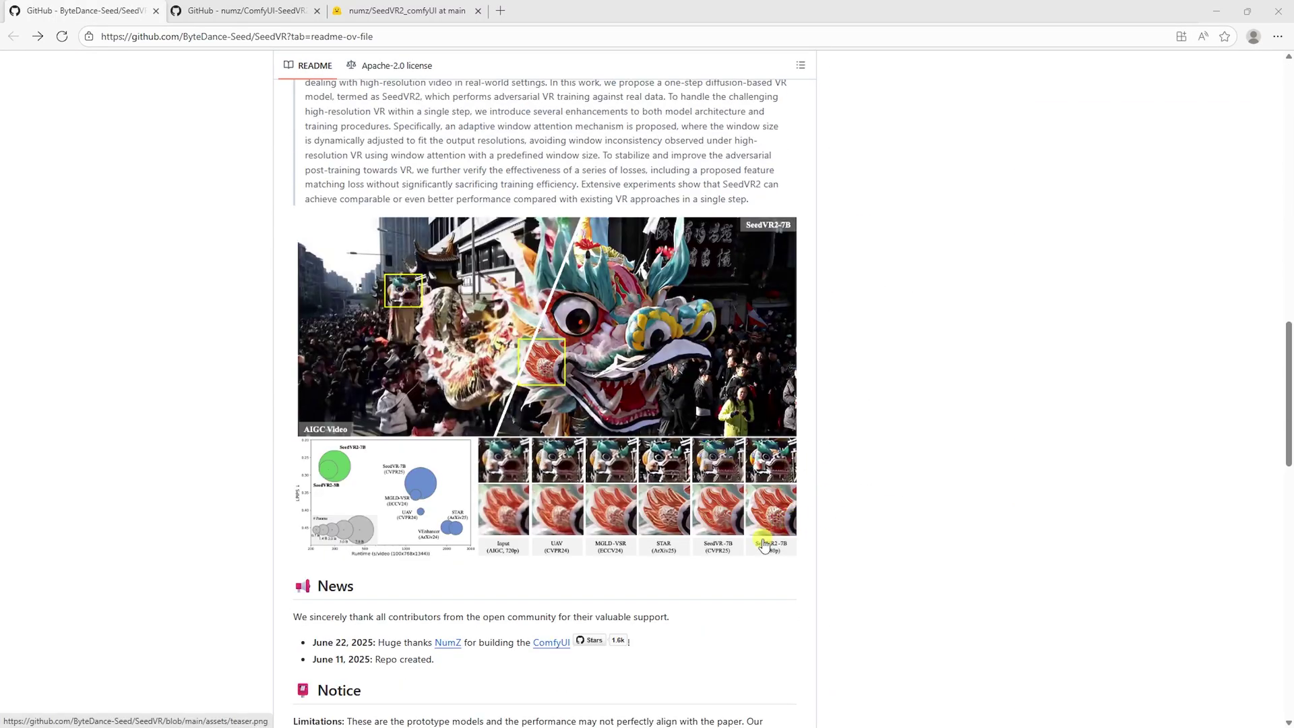
scroll(763, 545, "up", 3, "ctrl")
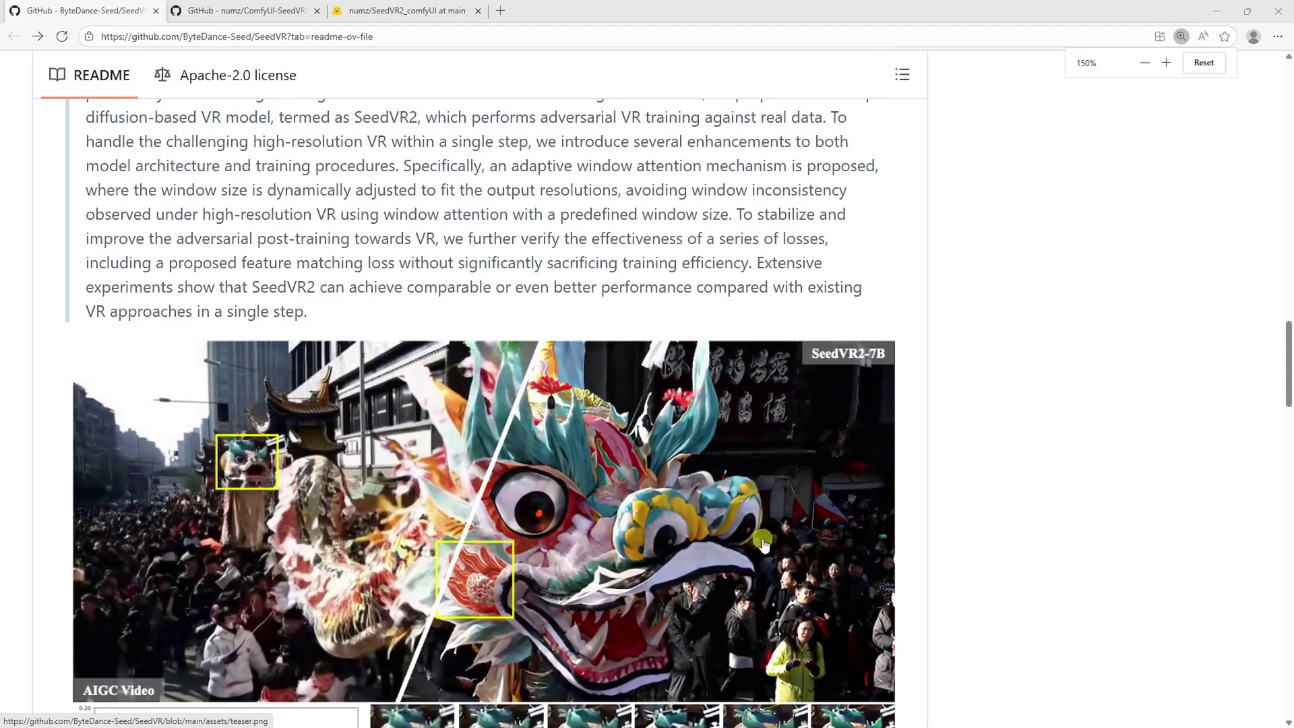
scroll(763, 545, "down", 3)
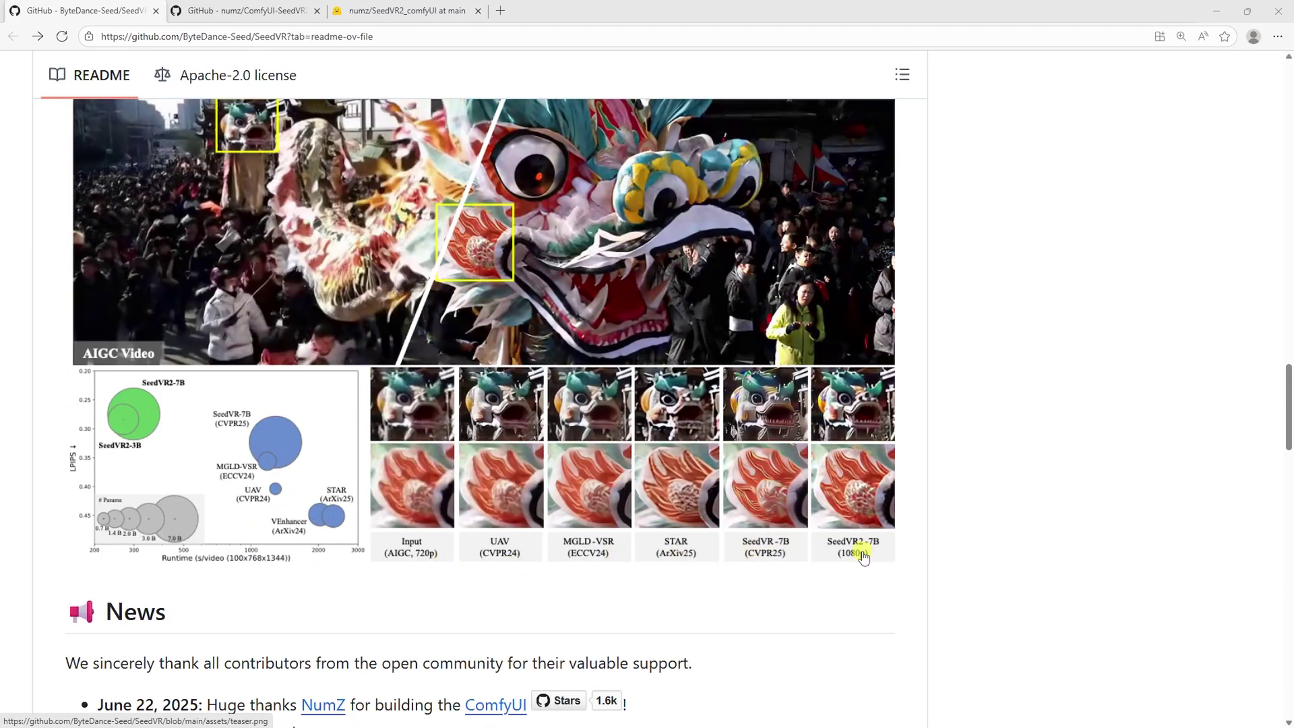
left_click(261, 7)
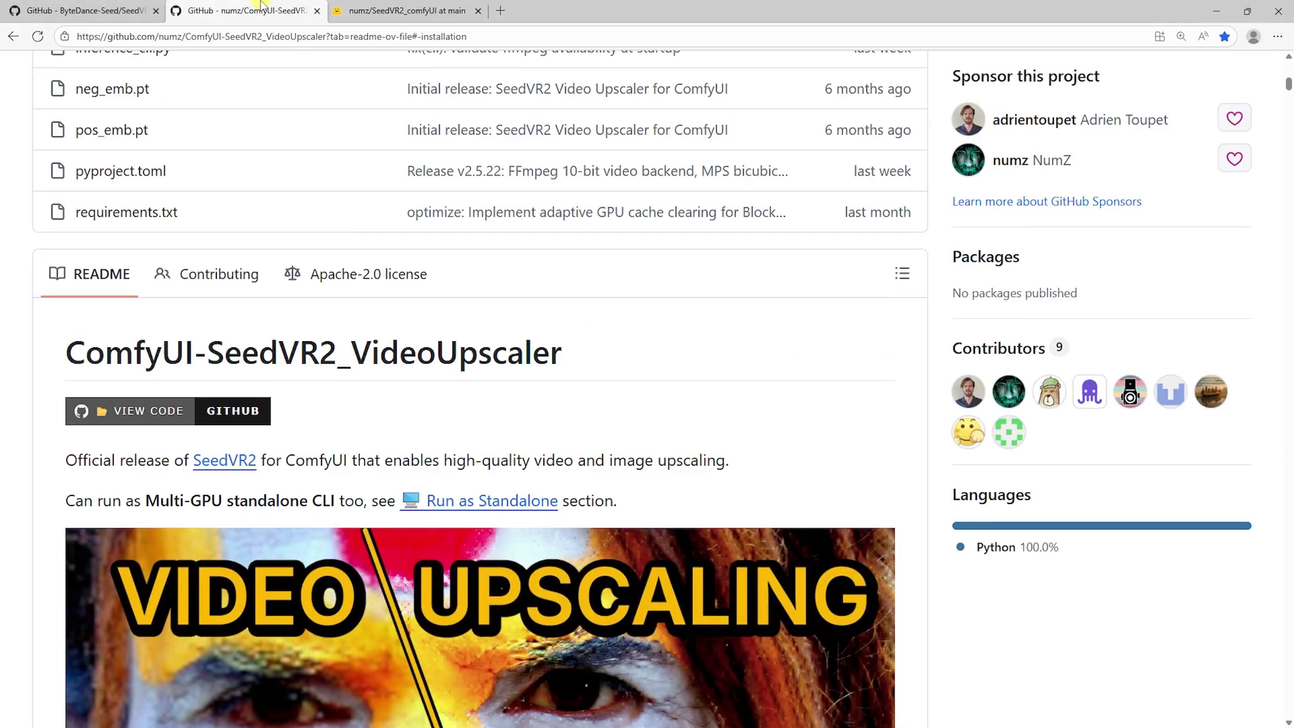
Check the SeedVR2_comfyUI model files, then inspect the Z-Image-Turbo loader and prompt nodes in ComfyUI
left_click(388, 9)
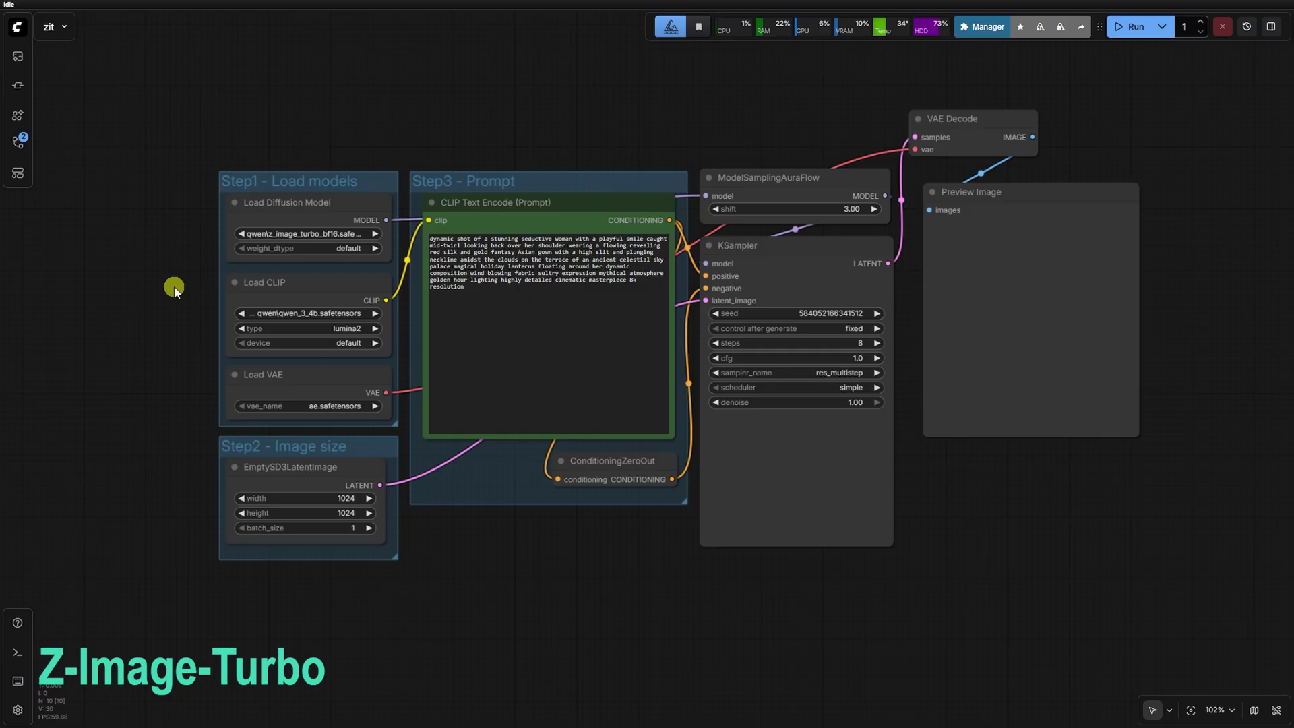
scroll(174, 289, "up", 3)
left_click(325, 202)
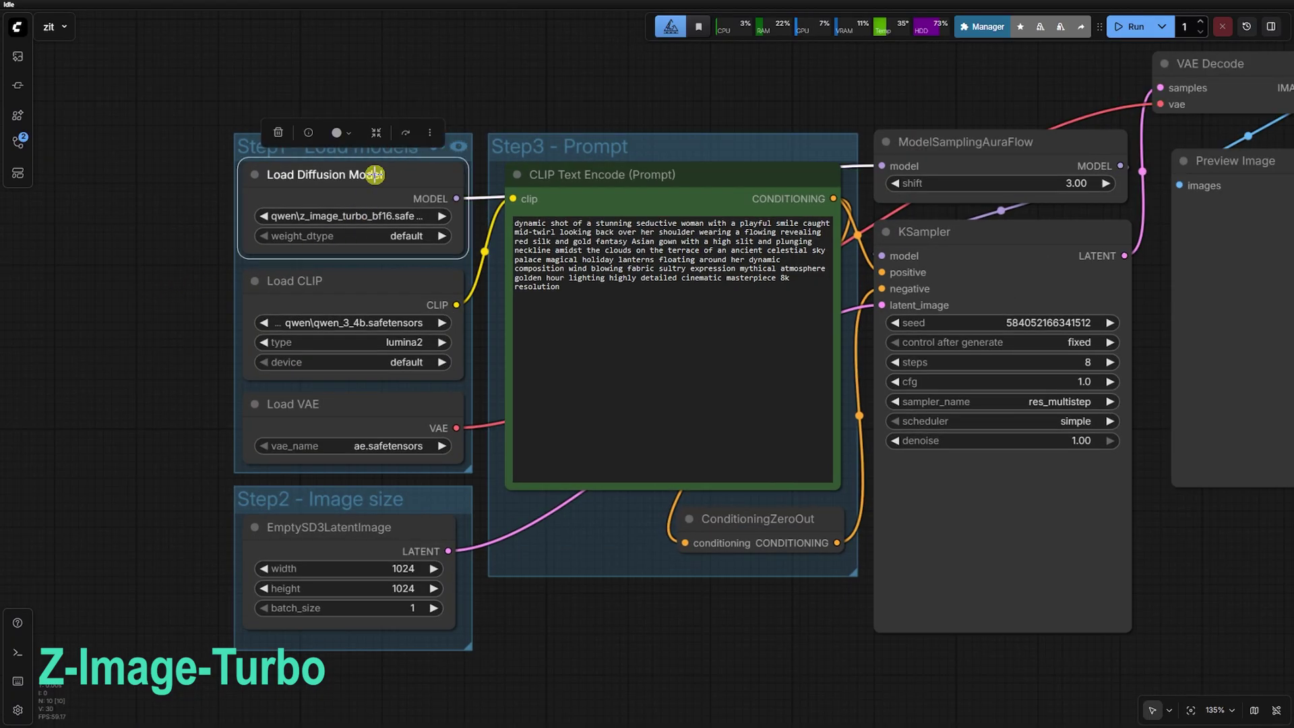
left_click(393, 289)
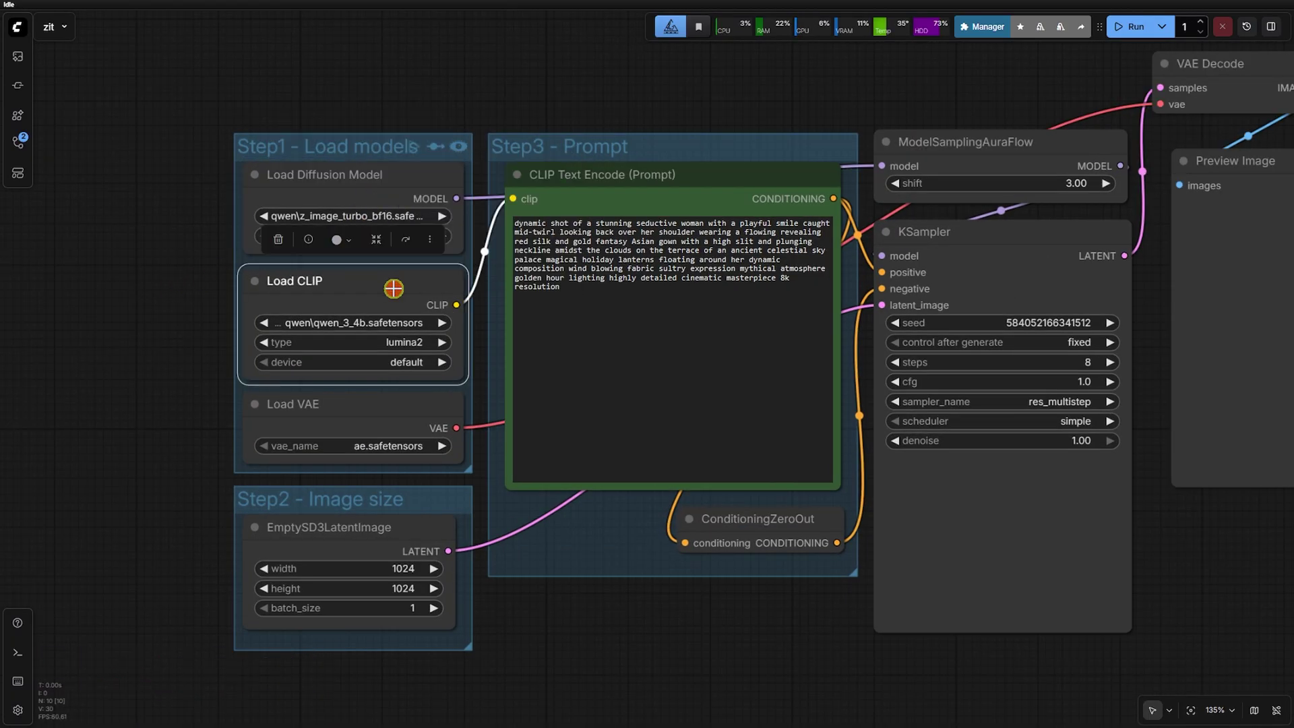
left_click(385, 425)
left_click(623, 189)
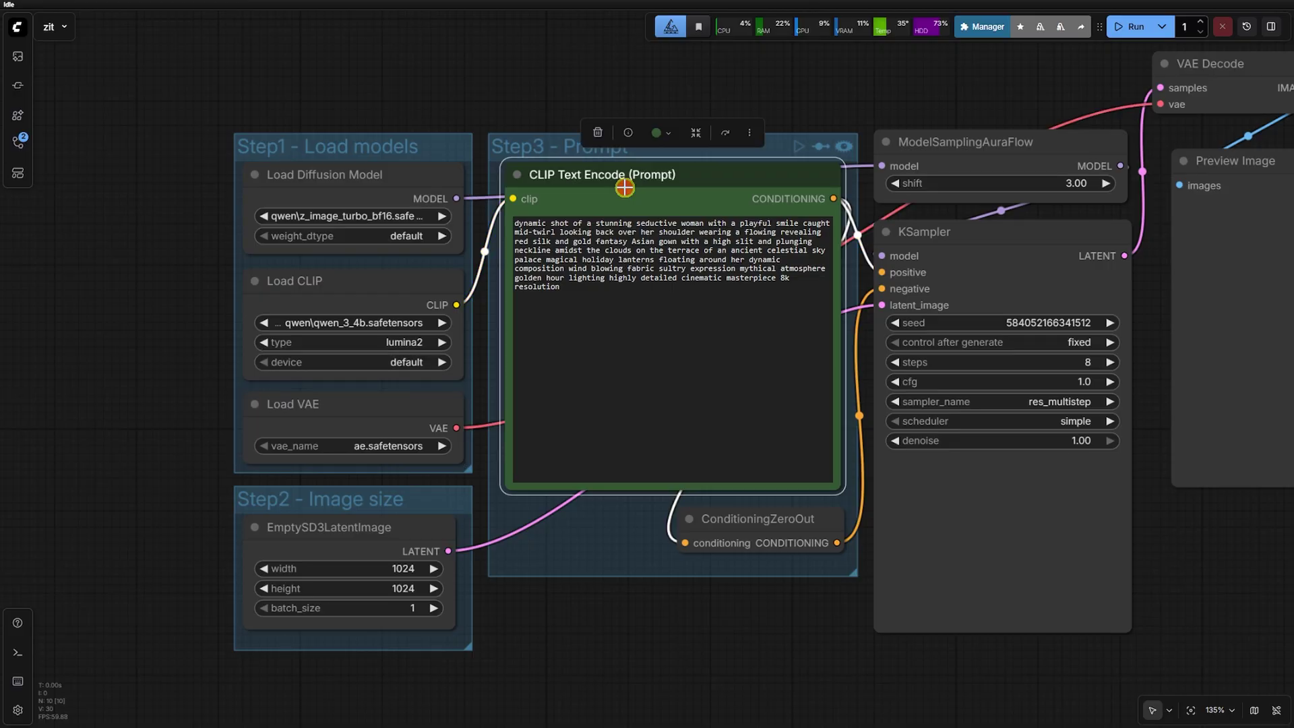
Run the workflow to generate the 1024 × 1024 woman-in-red image and inspect EmptySD3LatentImage
left_click_drag(984, 100, 742, 102)
scroll(743, 101, "down", 1)
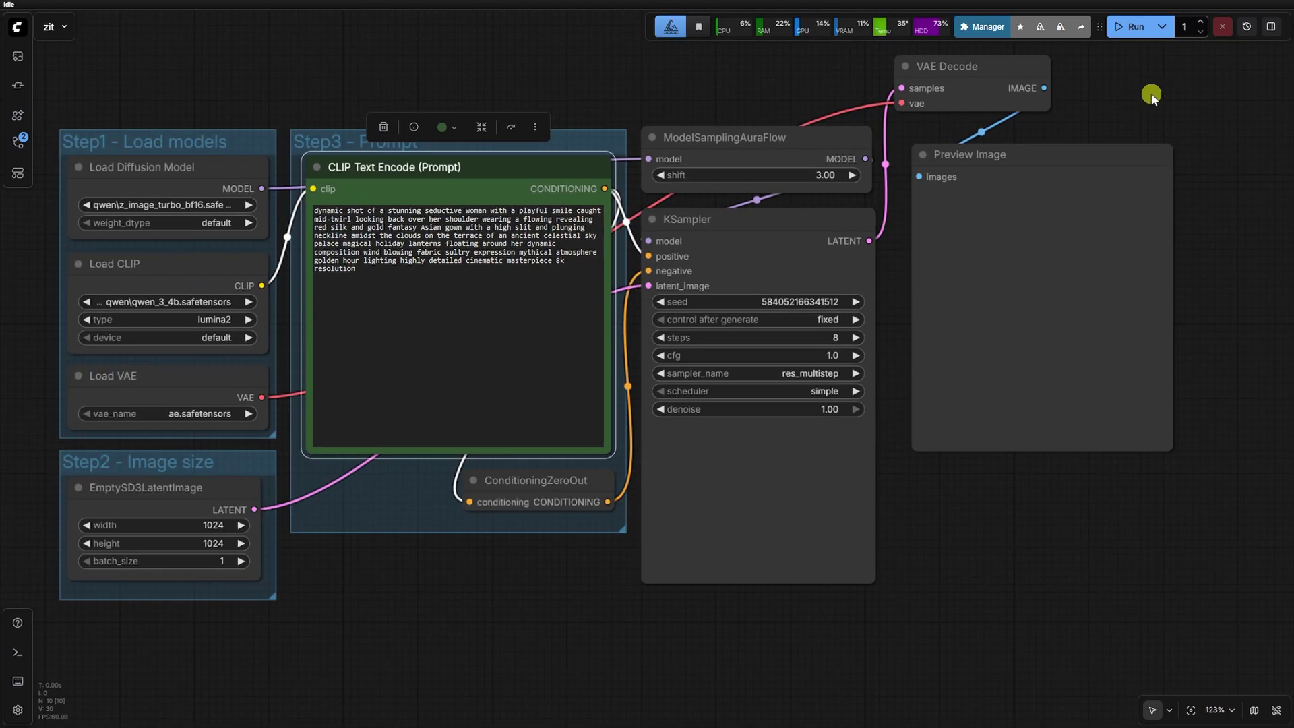
left_click(1132, 28)
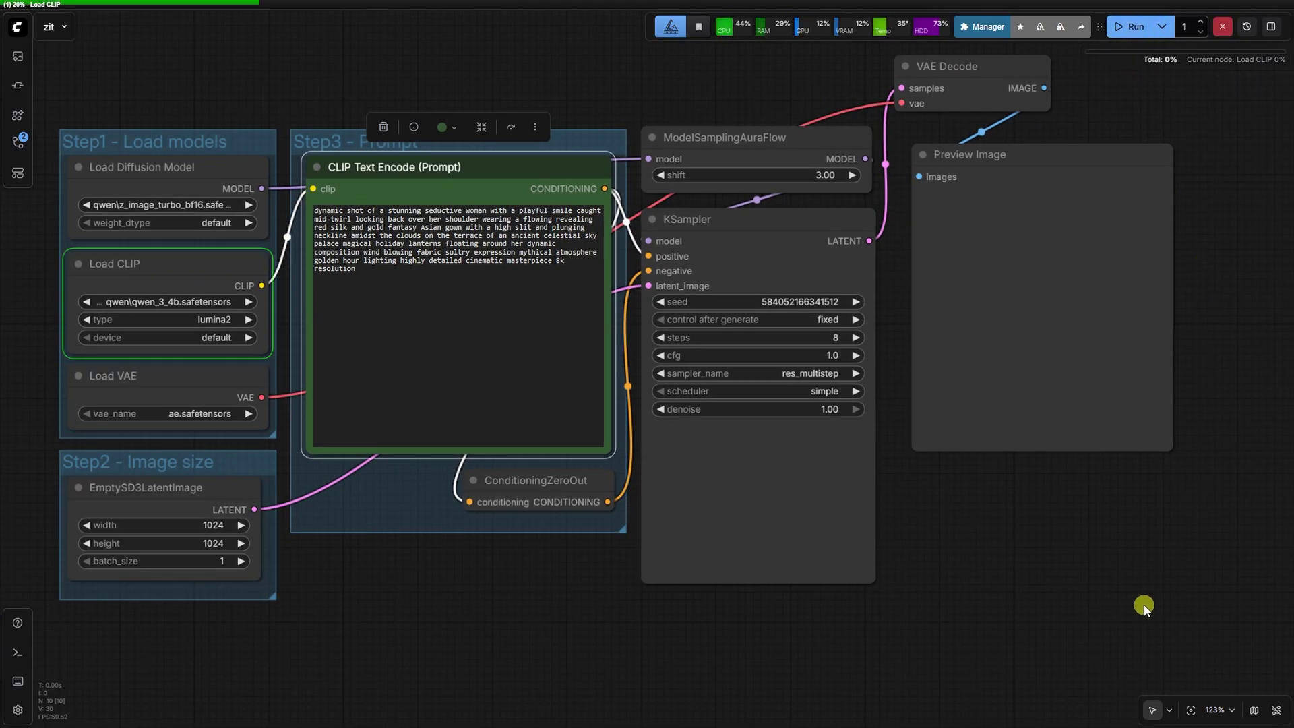
left_click(166, 490)
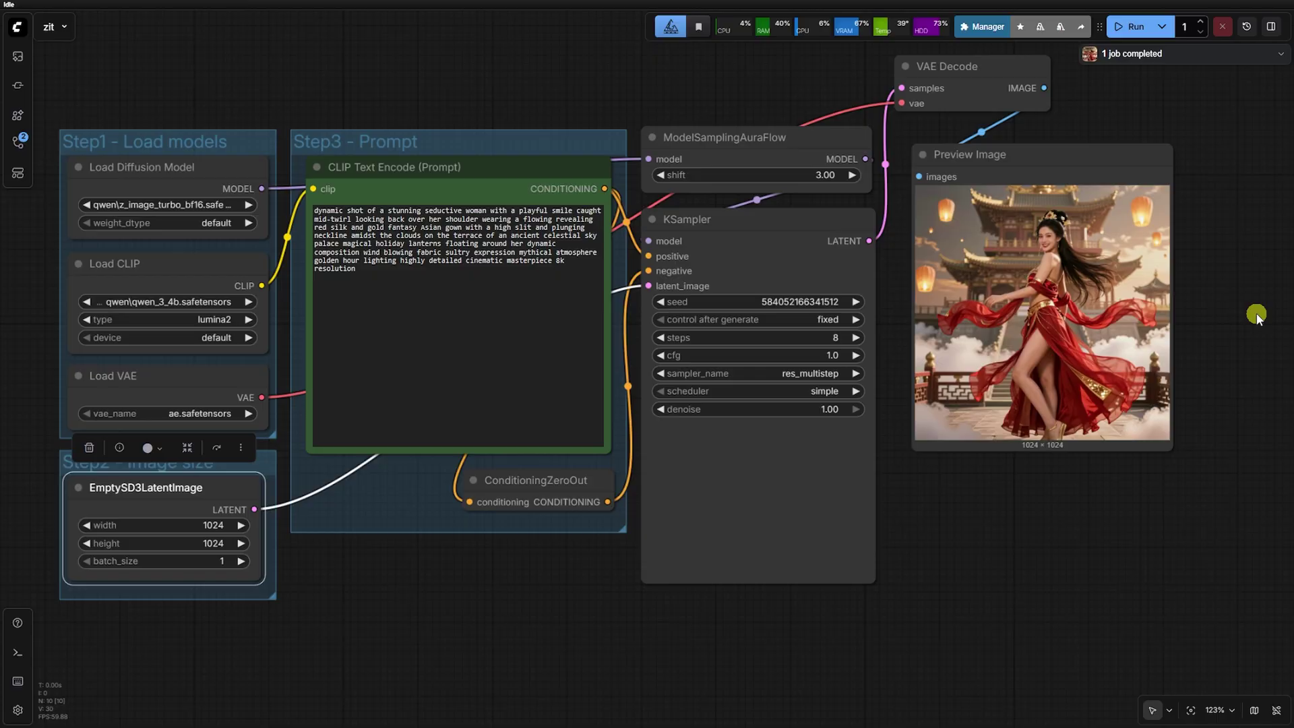
Filter the workflow Templates browser to the ComfyUI-SeedVR2_VideoUpscaler templates
scroll(1257, 314, "up", 9)
left_click_drag(1211, 277, 1115, 363)
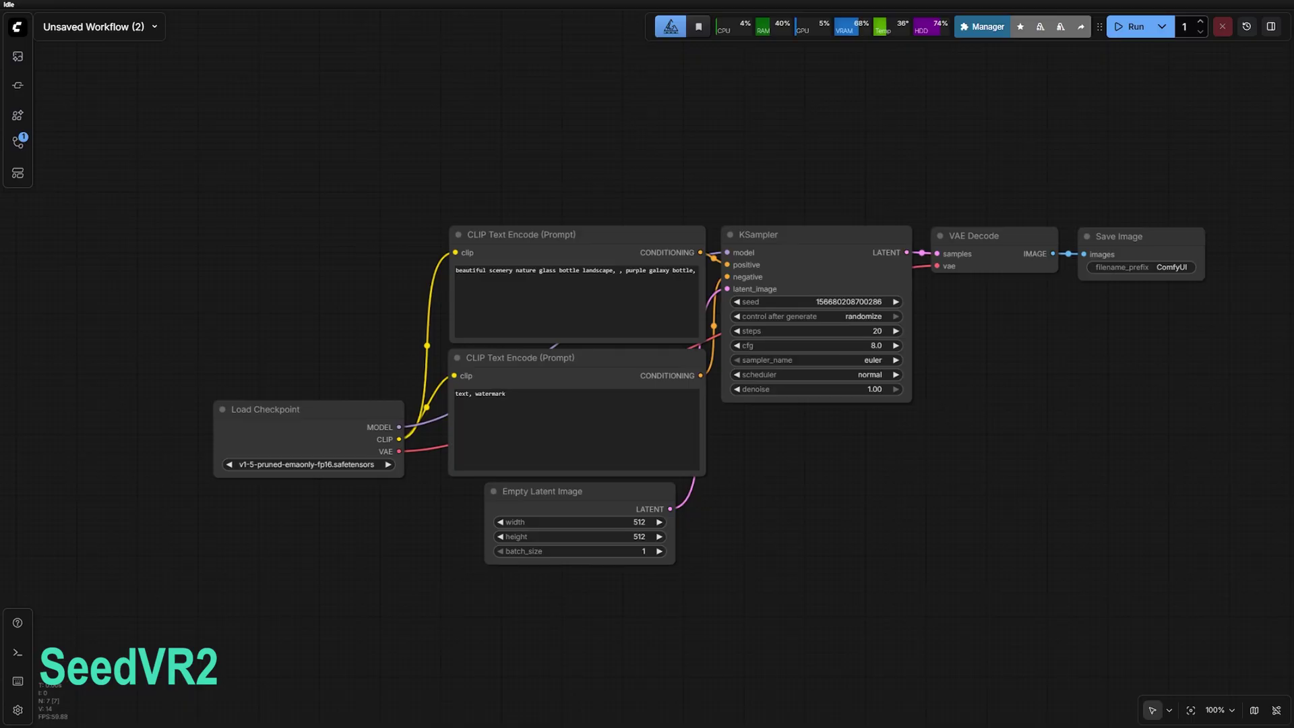
left_click(19, 173)
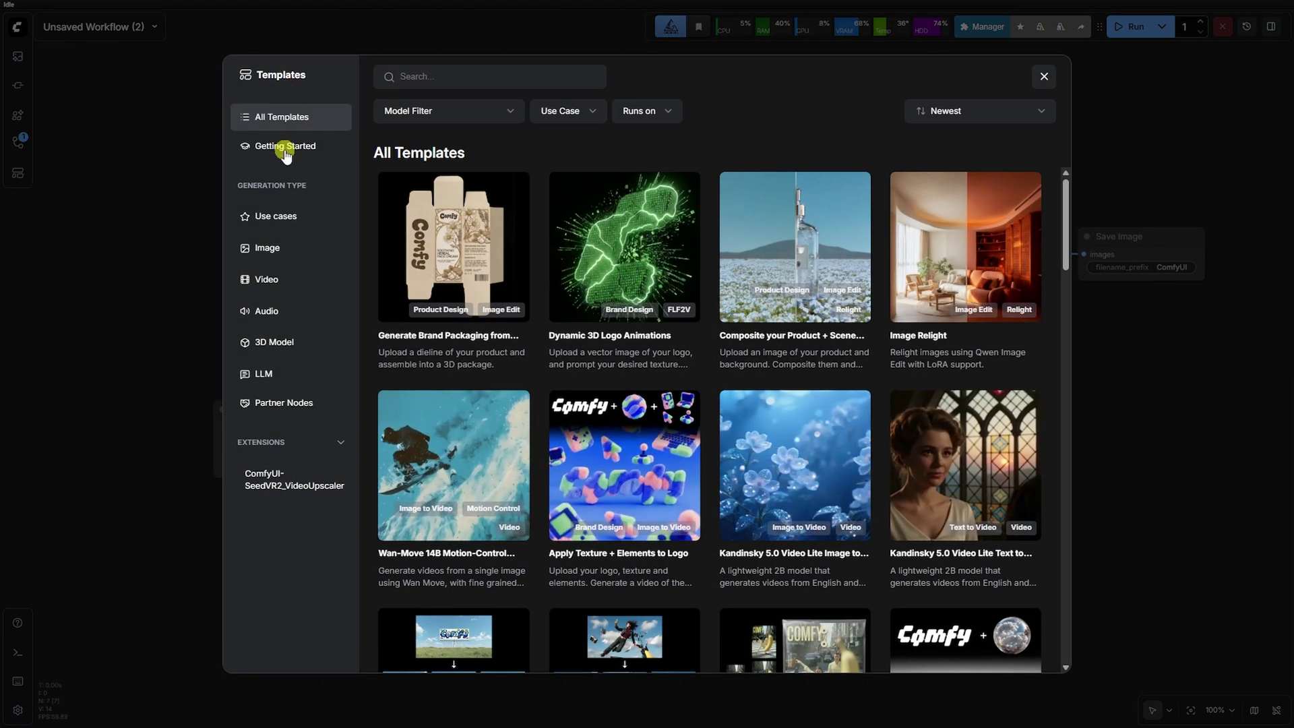
left_click(280, 487)
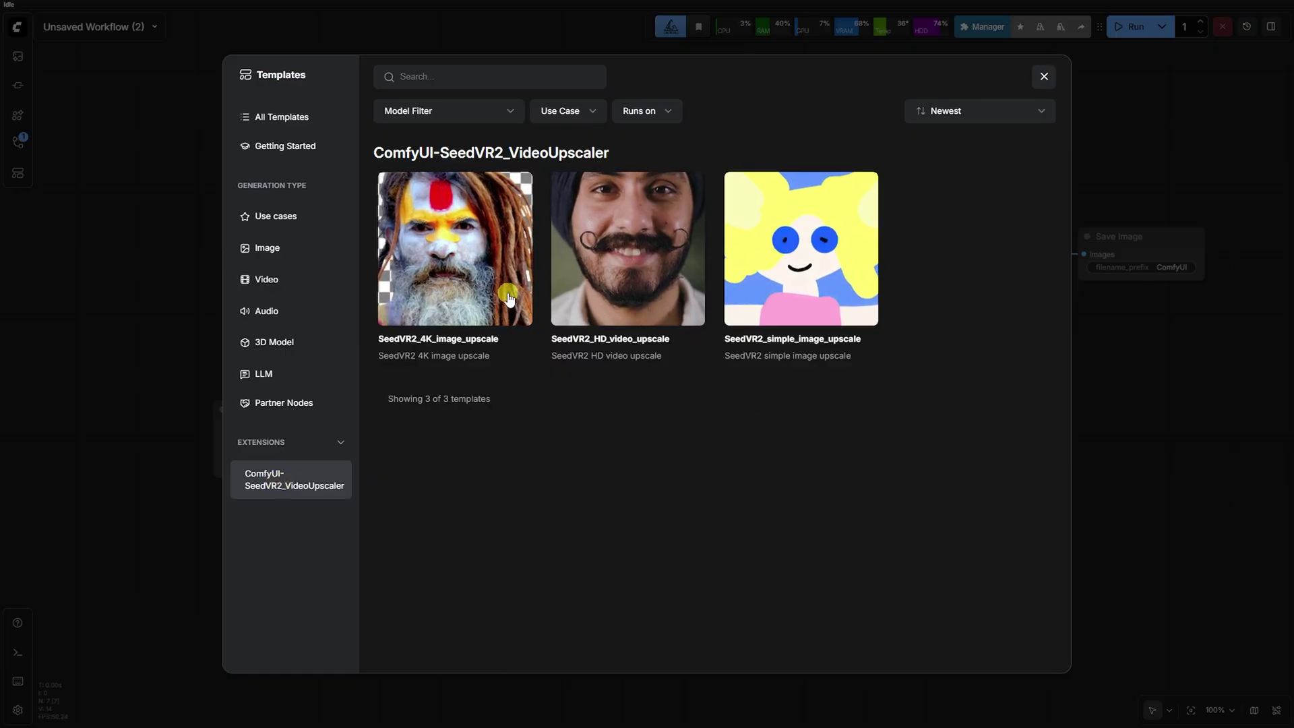
left_click(768, 298)
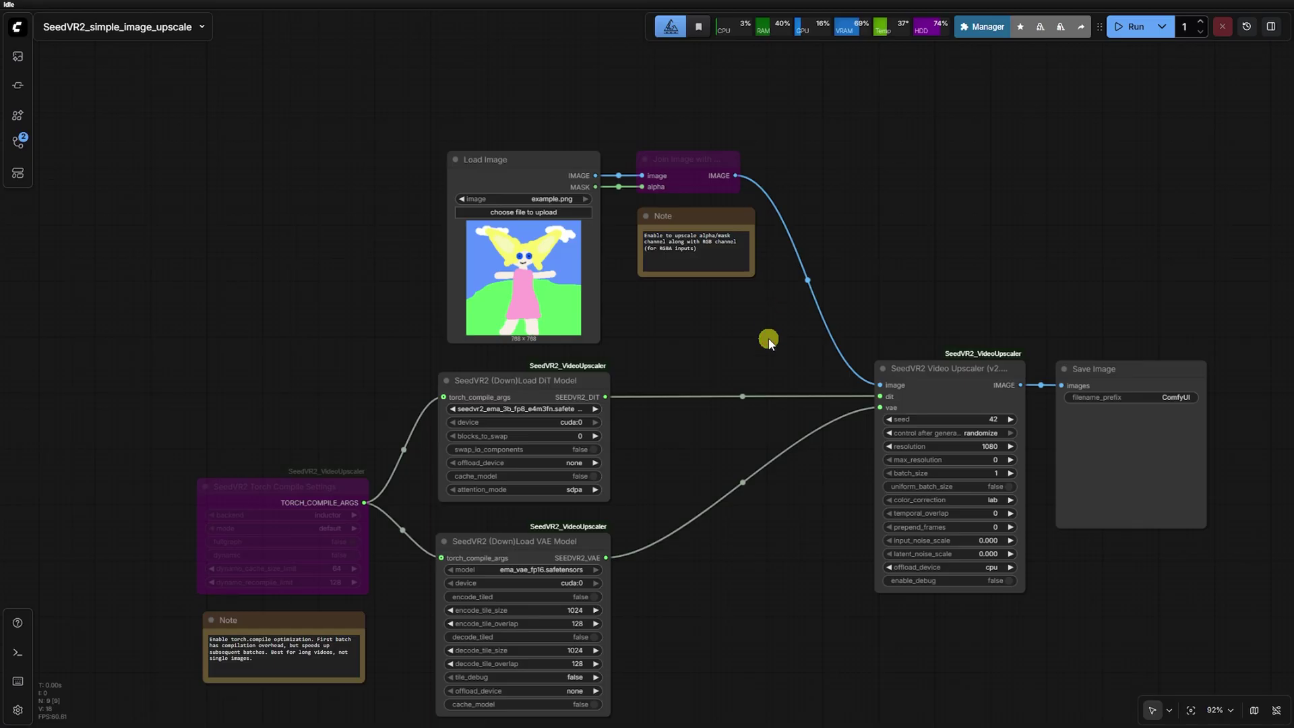
left_click_drag(770, 516, 768, 457)
scroll(1022, 386, "up", 3)
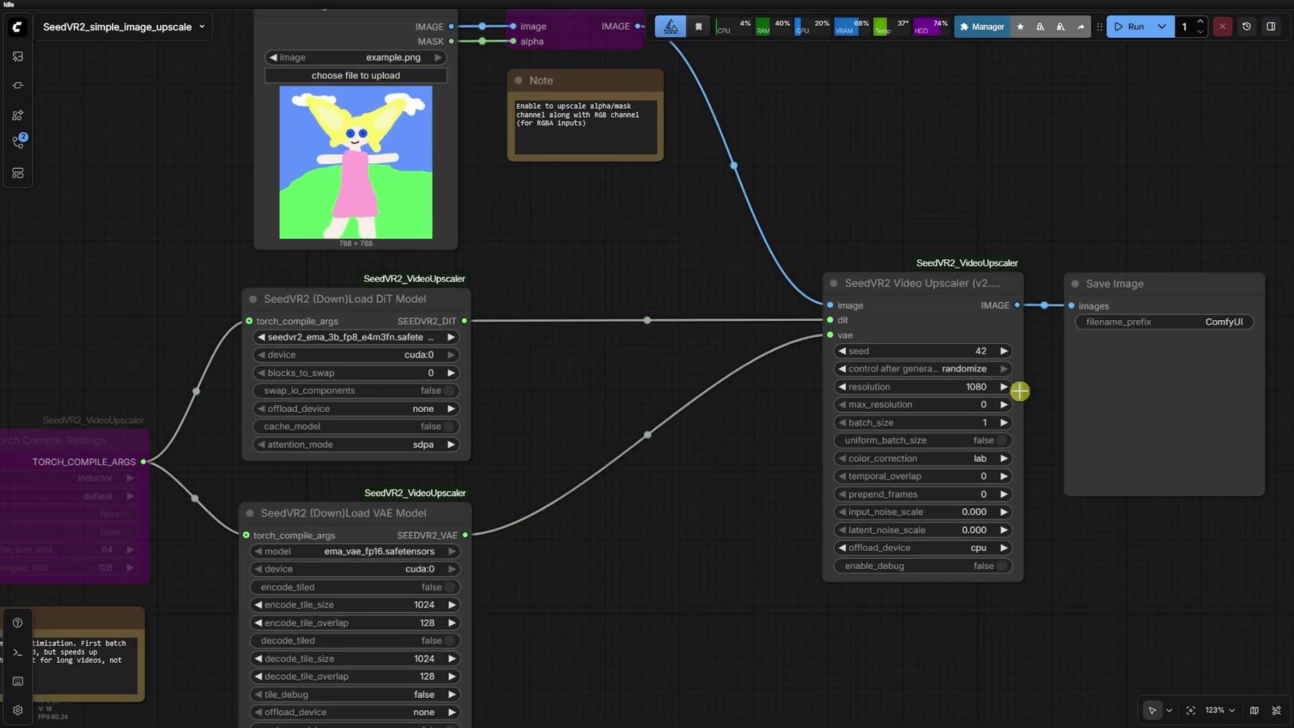
mouse_move(980, 386)
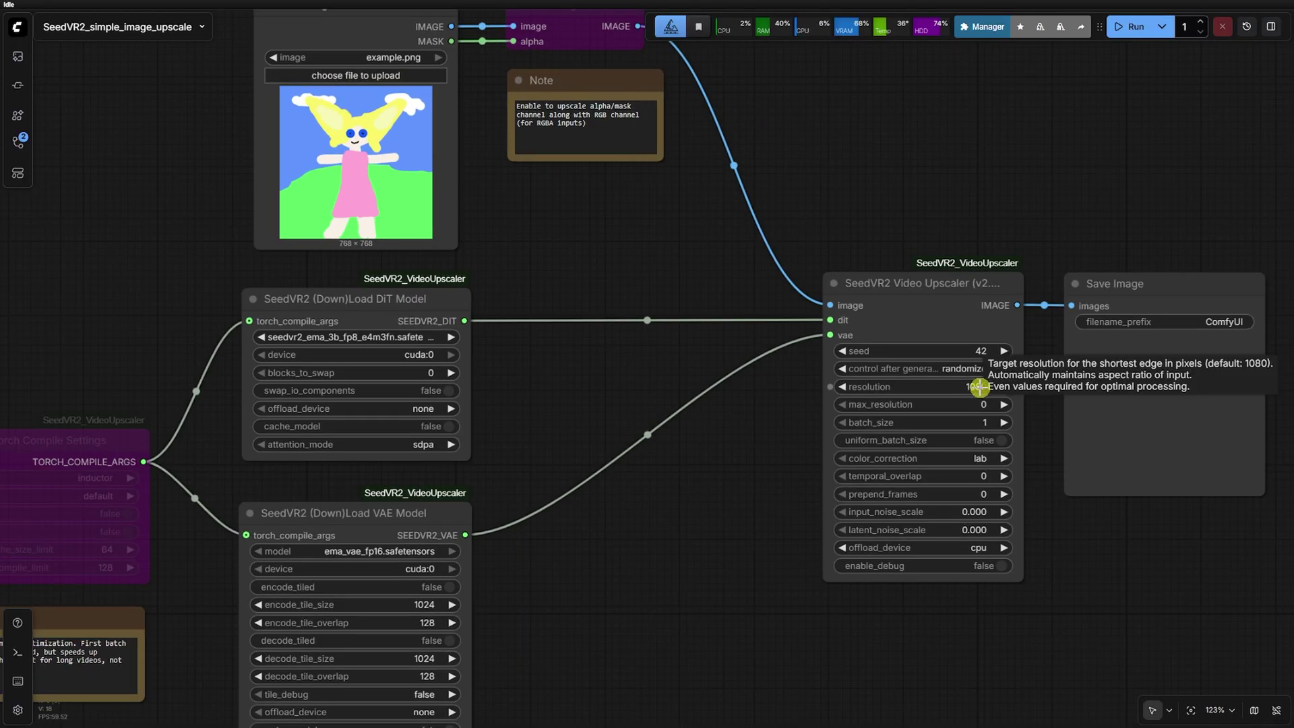
mouse_move(394, 337)
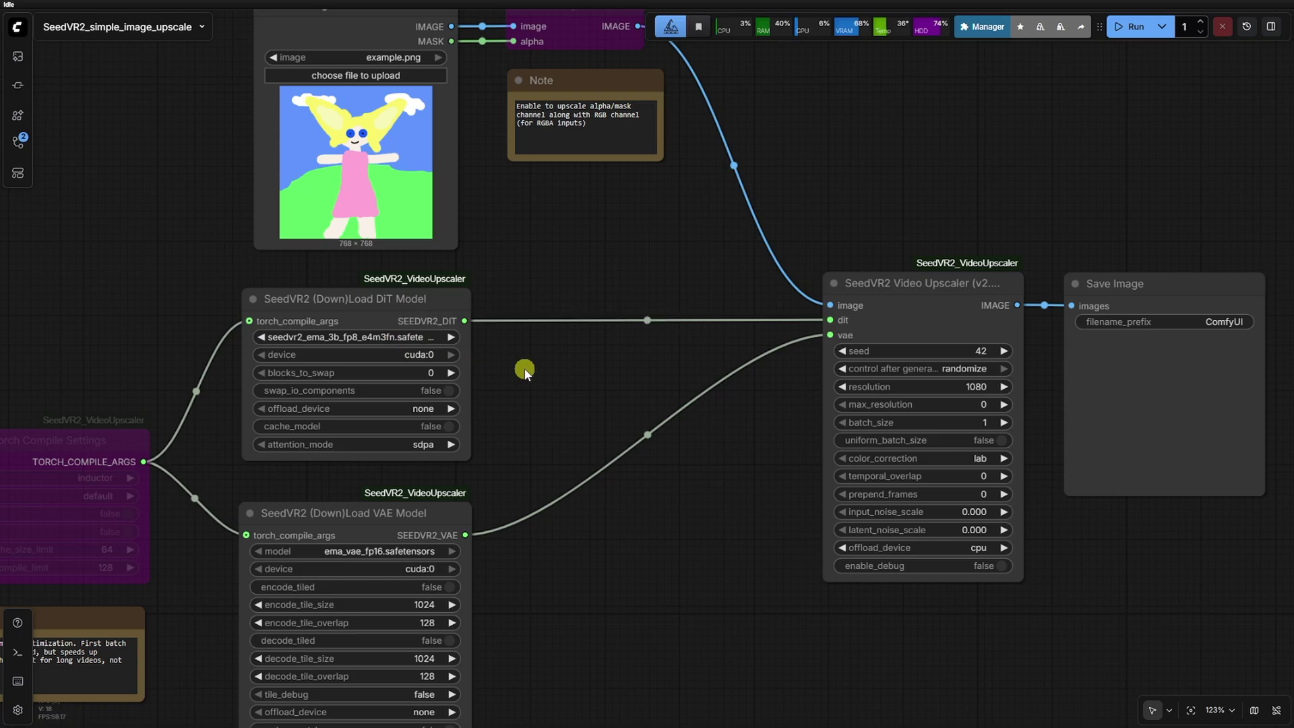
left_click(439, 336)
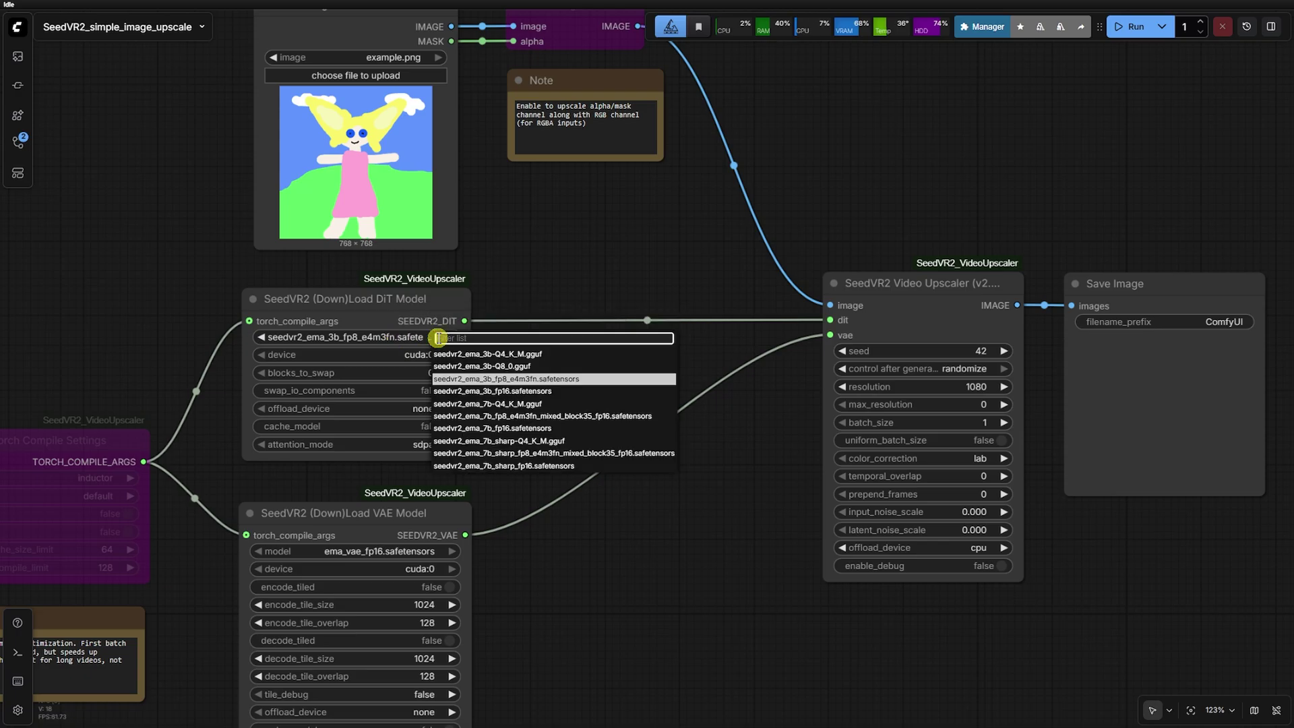
left_click(545, 380)
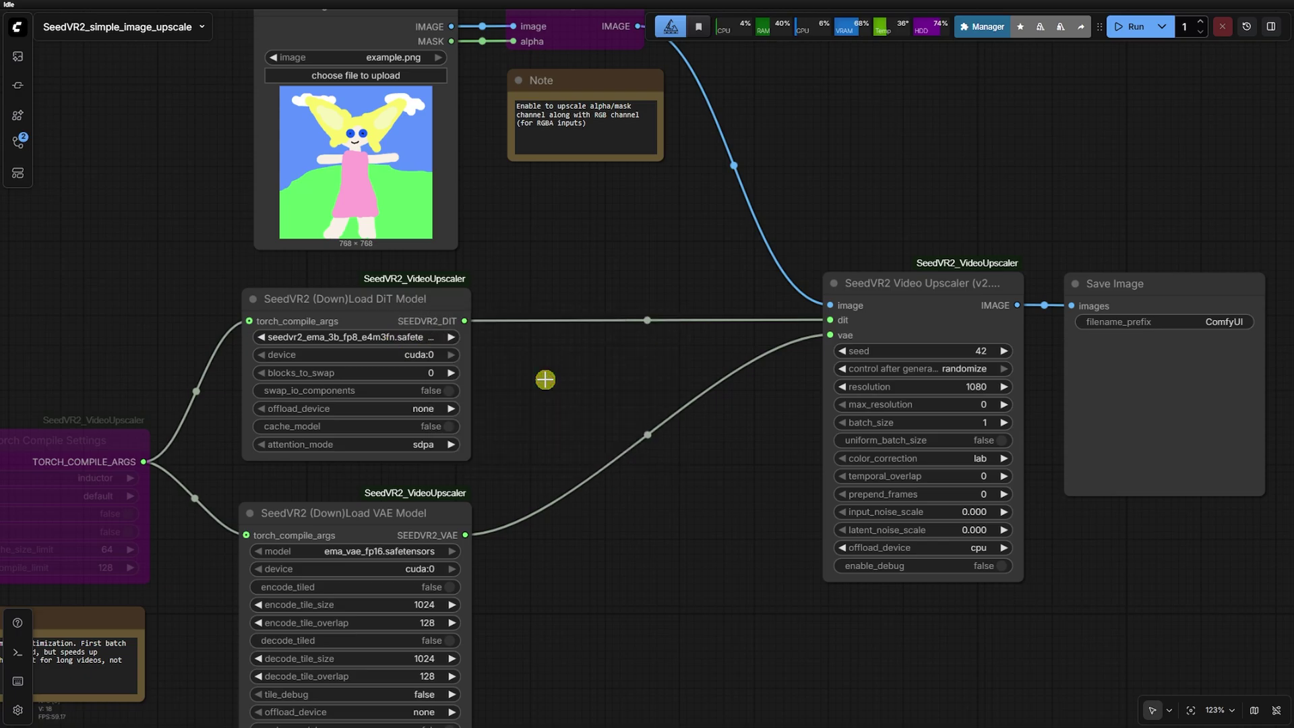
Load the SeedVR2_4K_image_upscale template from the SeedVR2 upscaler templates
left_click(18, 176)
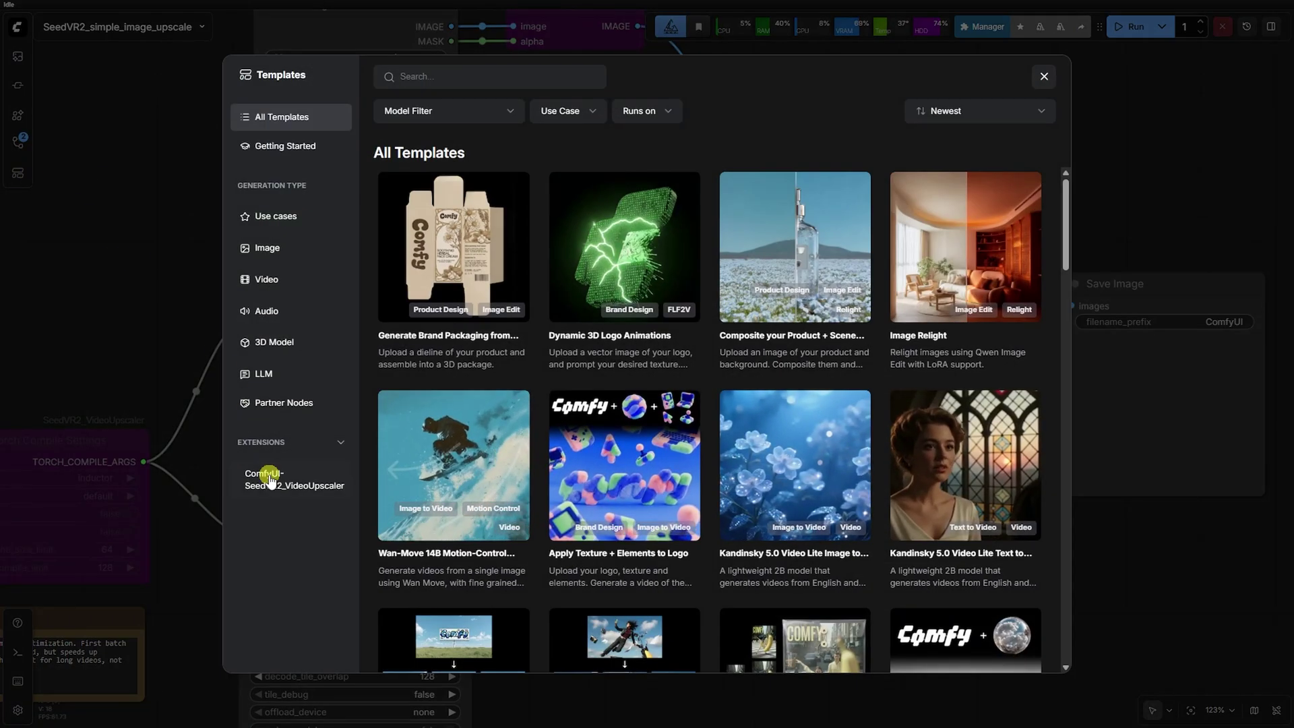
left_click(273, 480)
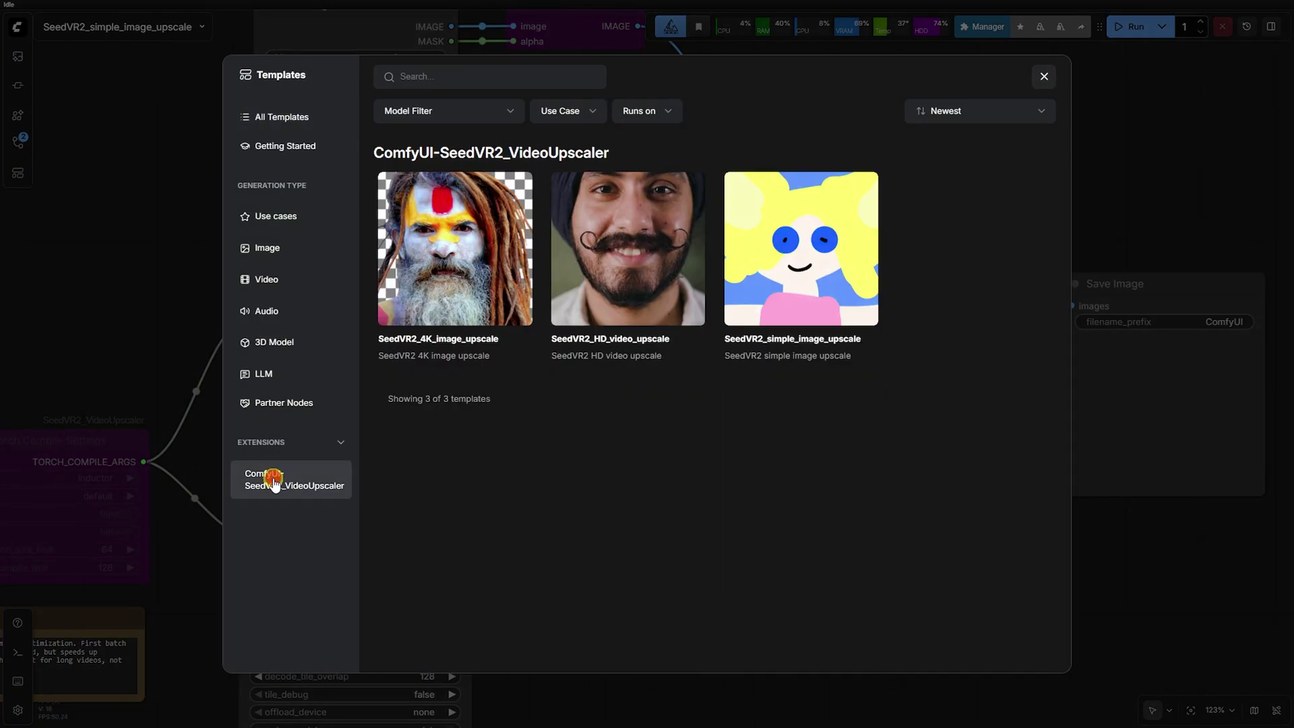
left_click(442, 304)
scroll(399, 287, "up", 4)
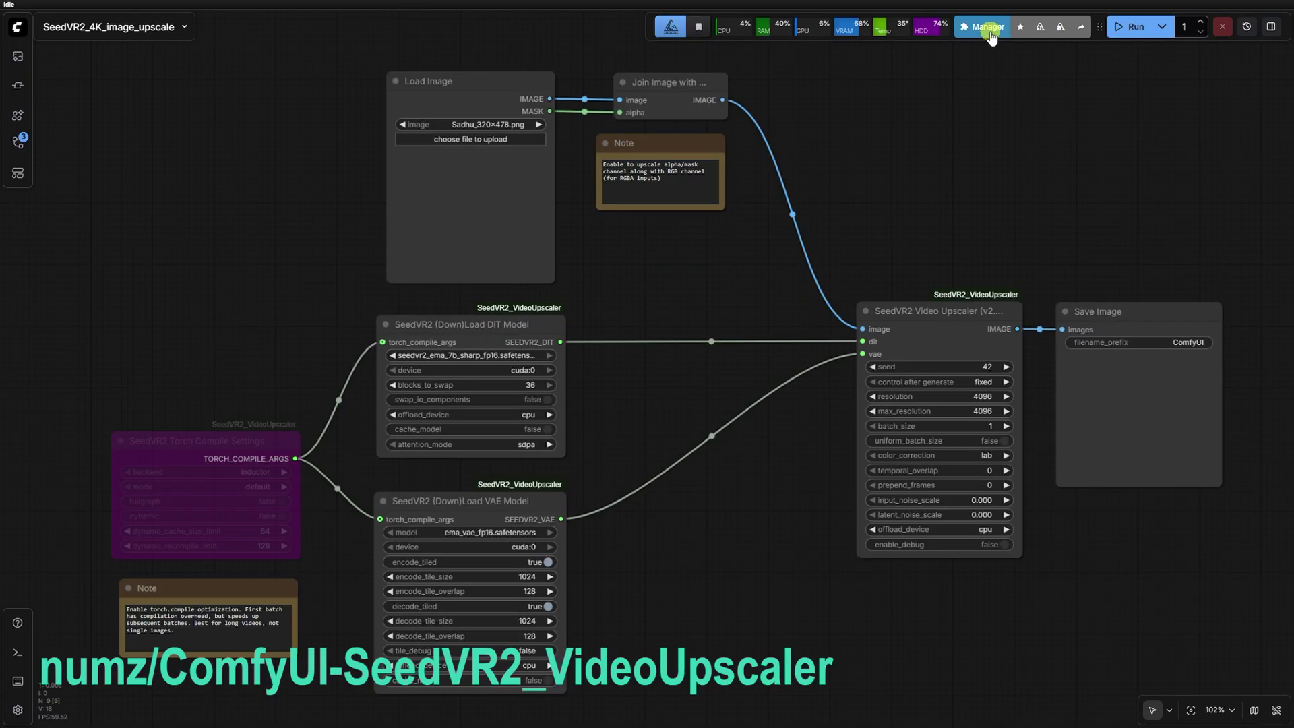
Search the ComfyUI Manager's Custom Nodes Manager for 'seedvr'
left_click(988, 27)
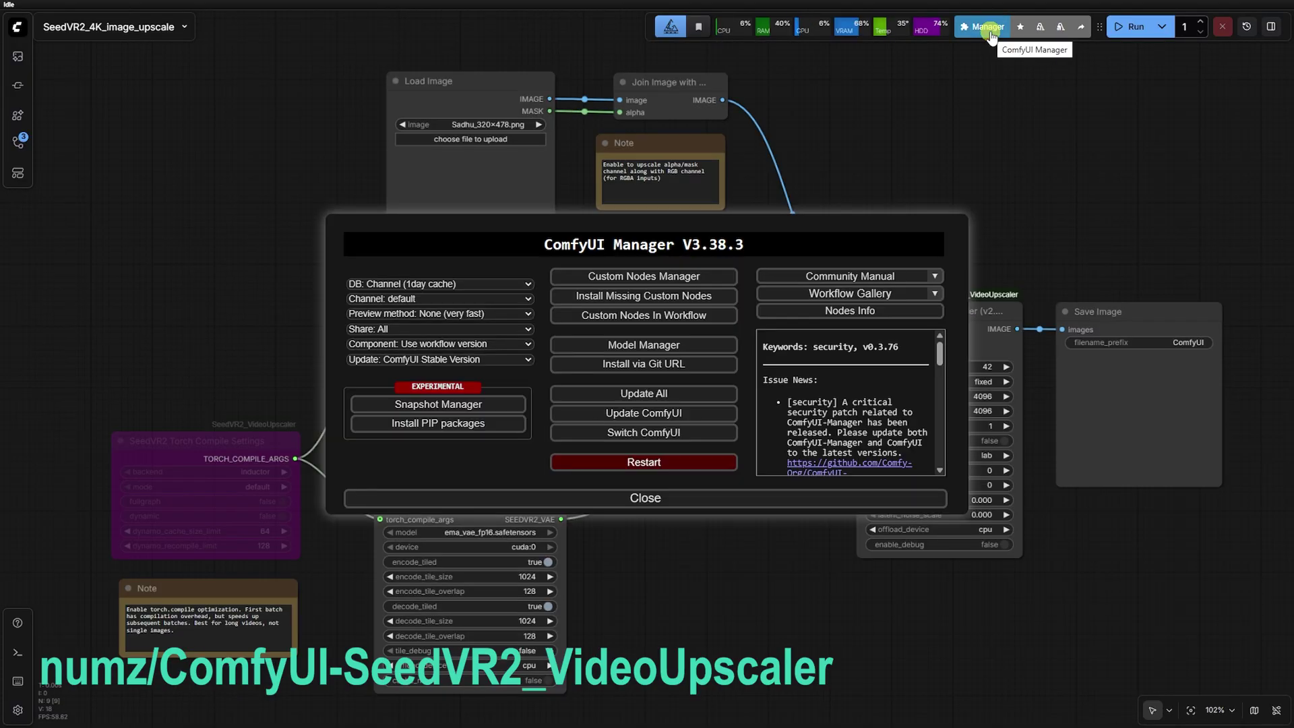
left_click(694, 277)
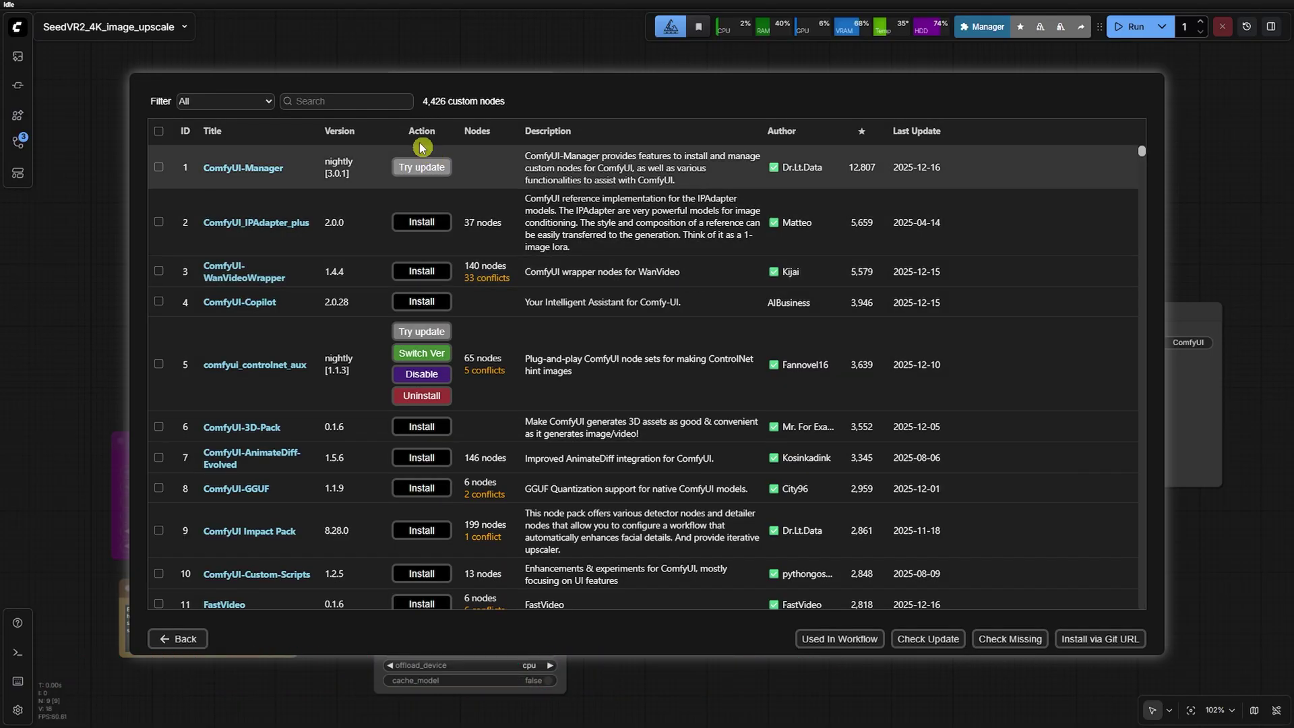
left_click(386, 101)
type("seedvr")
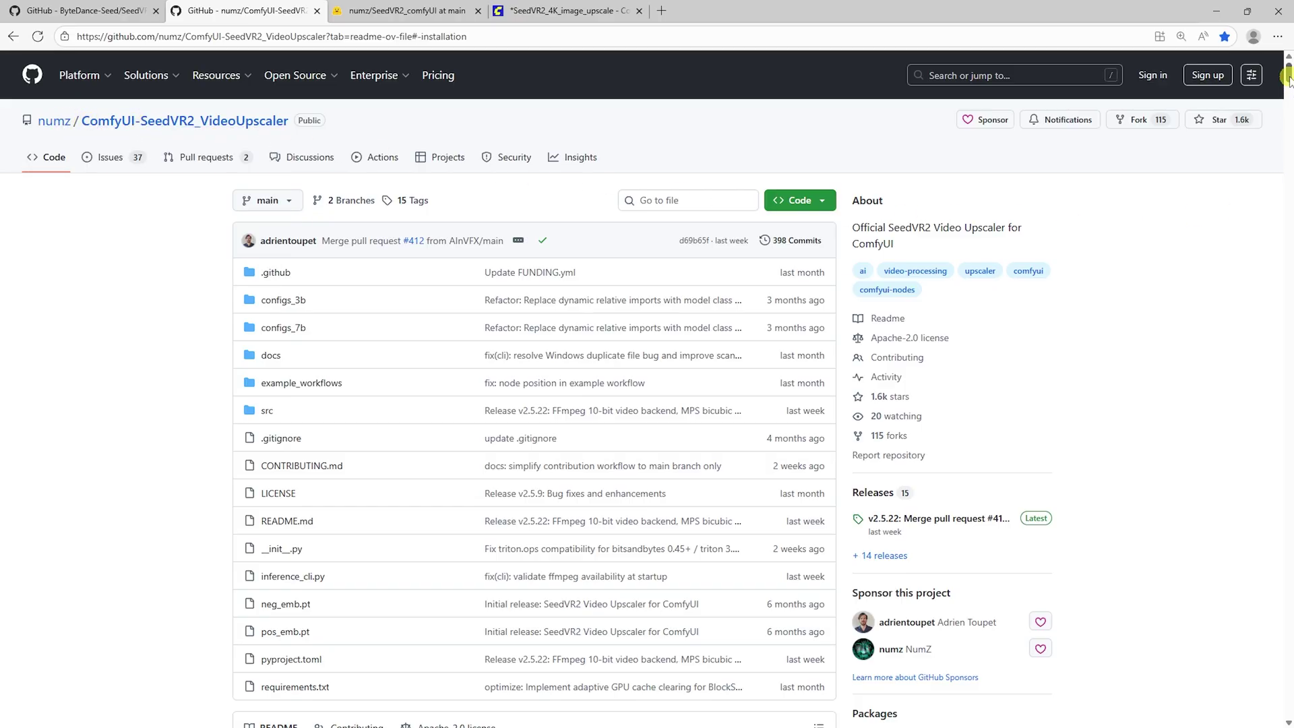
Scroll the SeedVR2 upscaler README and view the SeedVR2_comfyUI model files on Hugging Face
left_click_drag(1288, 75, 1289, 138)
left_click(394, 12)
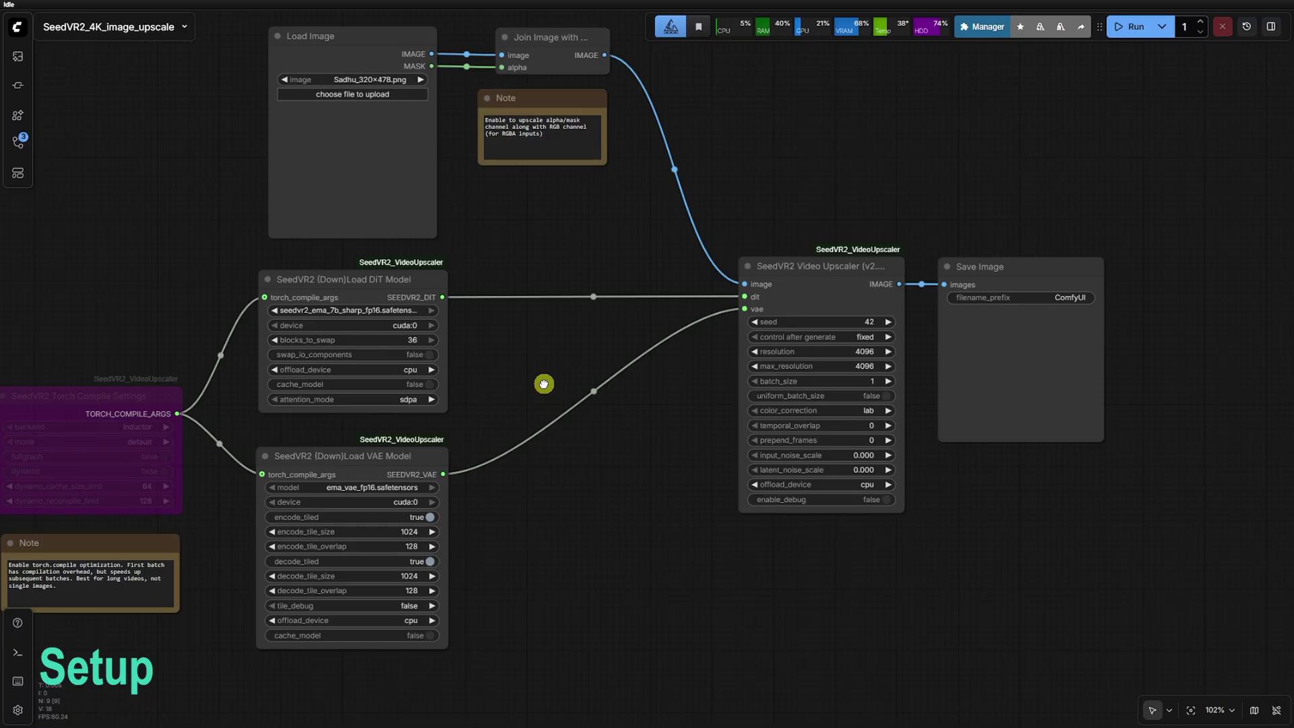
Shift Save Image right and widen the SeedVR2 Video Upscaler node to show its v2.5.22 title
left_click(396, 276)
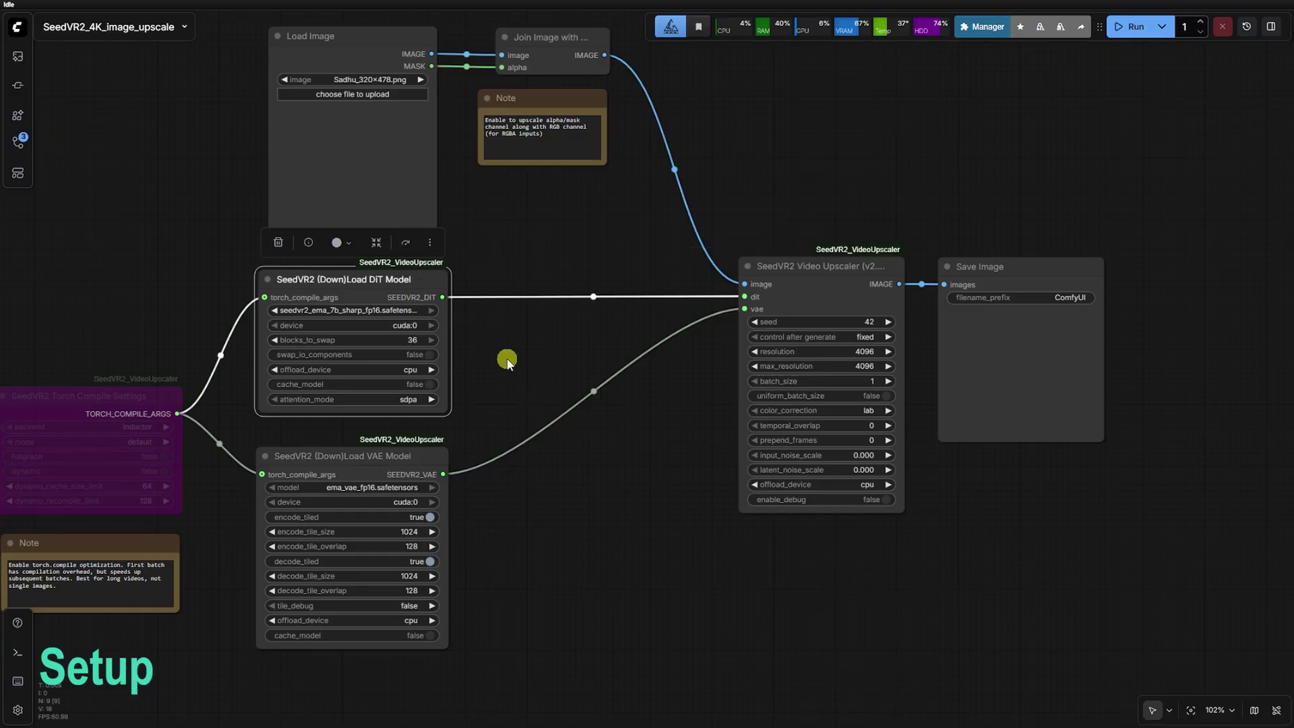
left_click(426, 466)
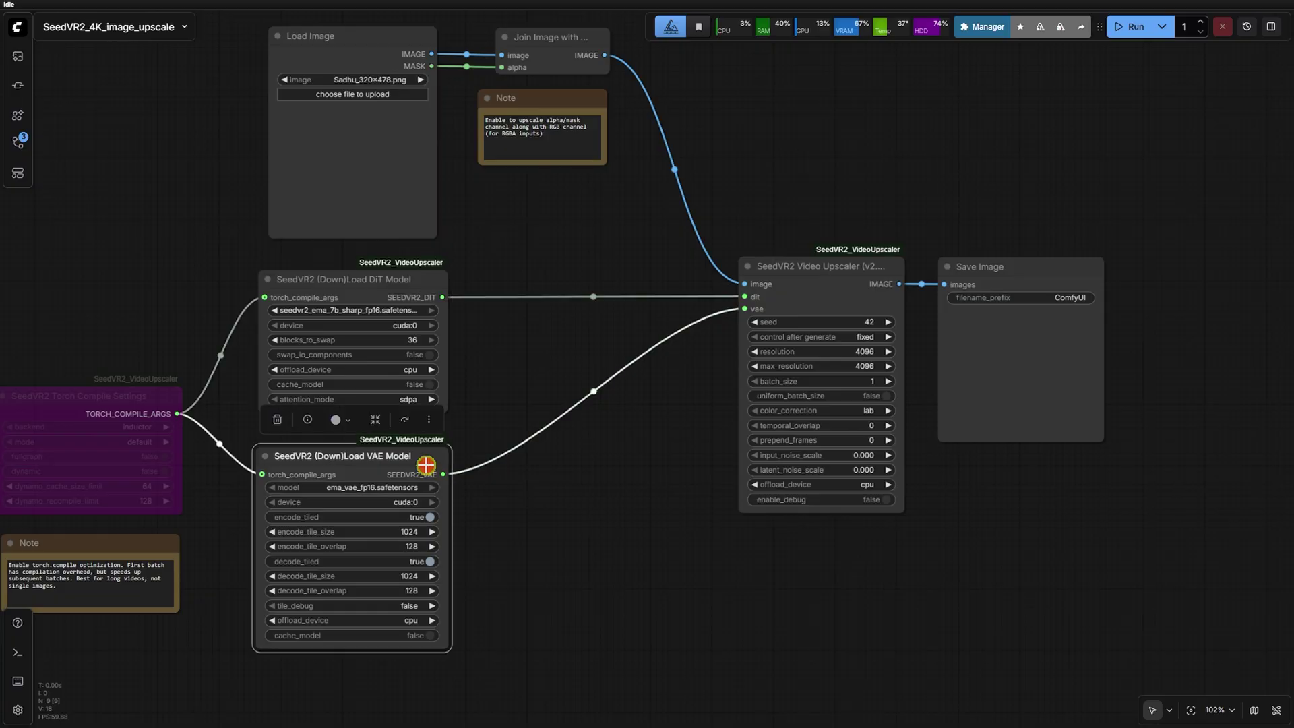
left_click(818, 275)
left_click_drag(974, 266, 1052, 269)
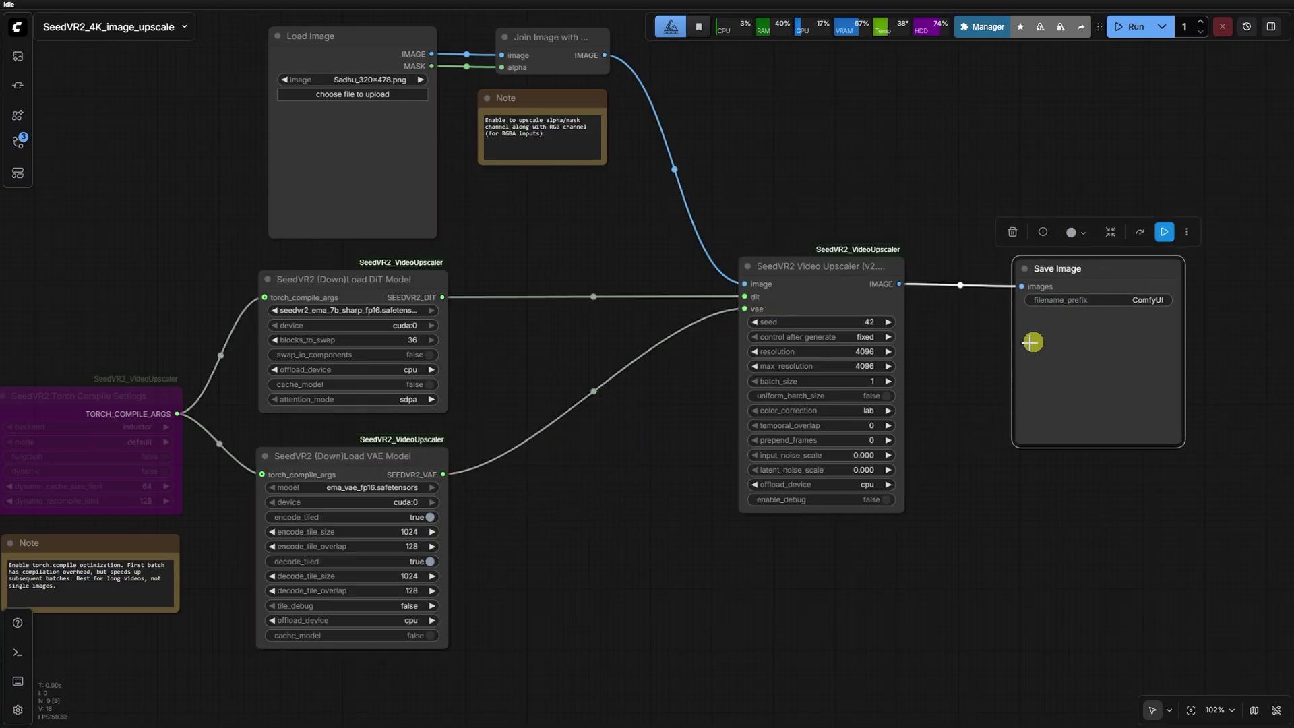
left_click_drag(900, 514, 944, 512)
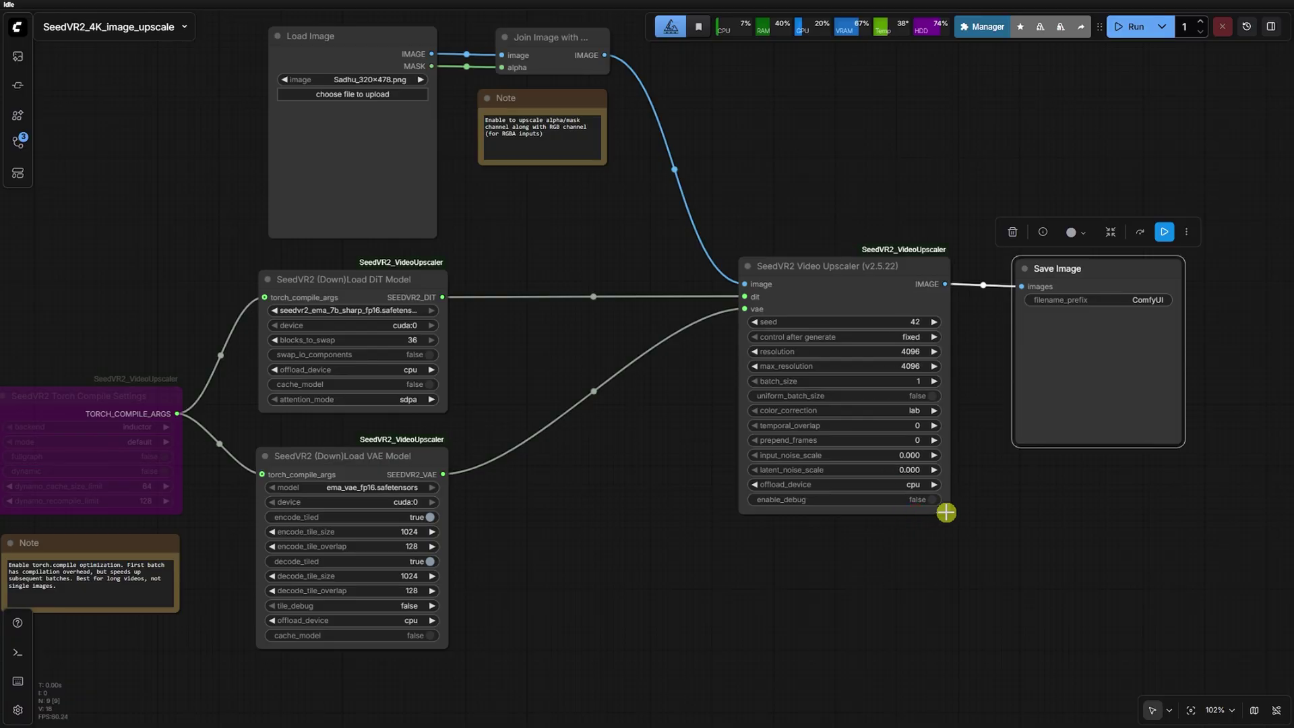
Add a second SeedVR2 DiT Model loader with the 3b fp8 model beside the original
double_click(497, 336)
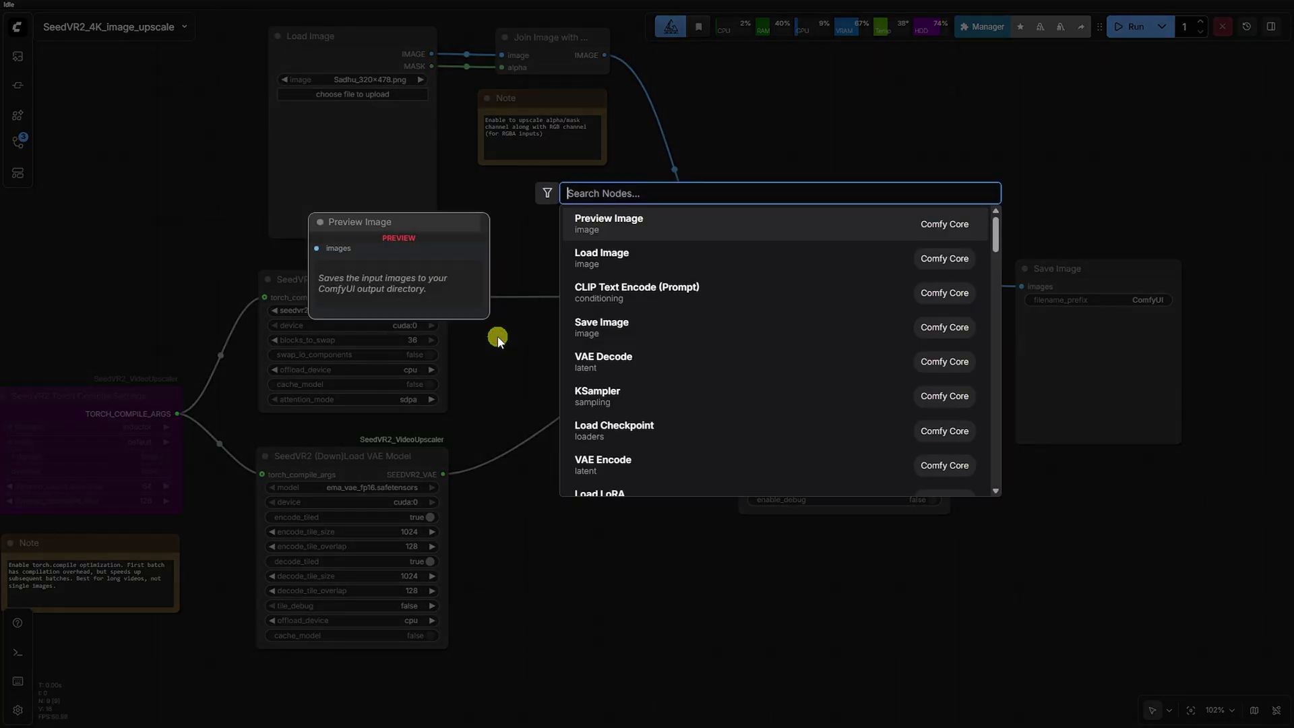
type("SEEDVR2")
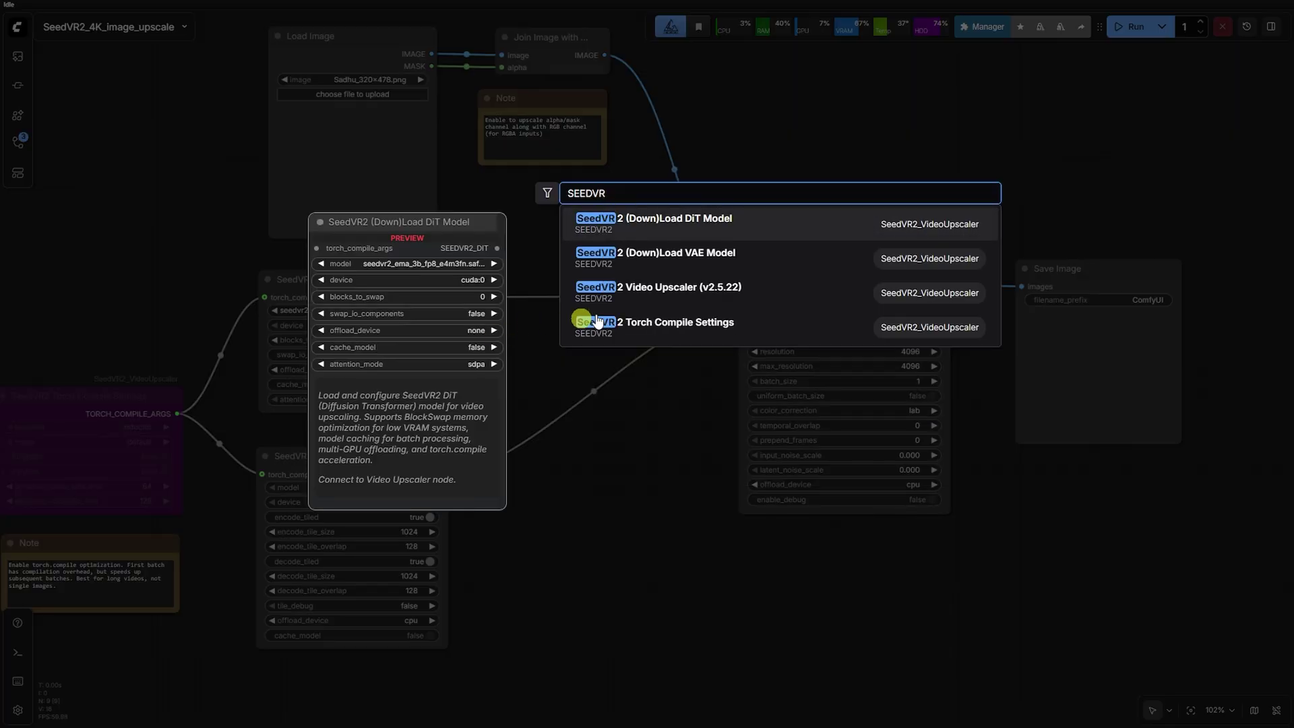
left_click(706, 221)
left_click_drag(626, 323, 589, 275)
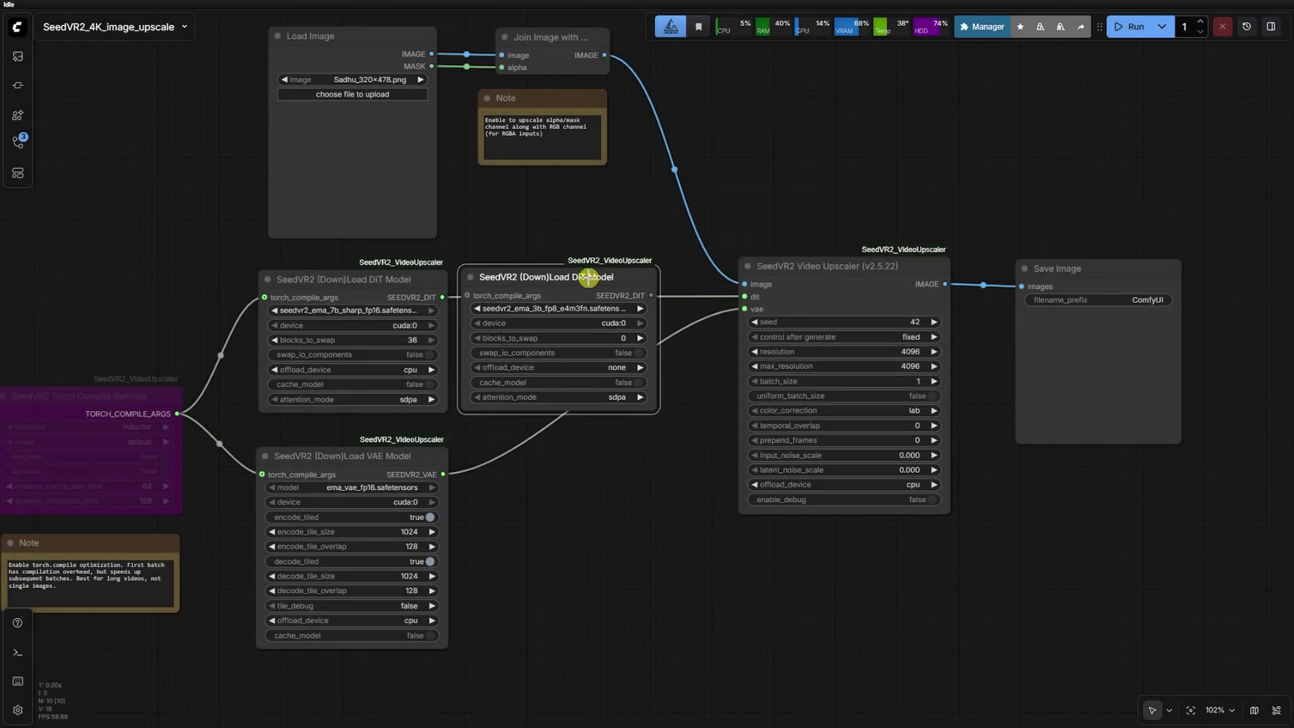
scroll(442, 409, "up", 5)
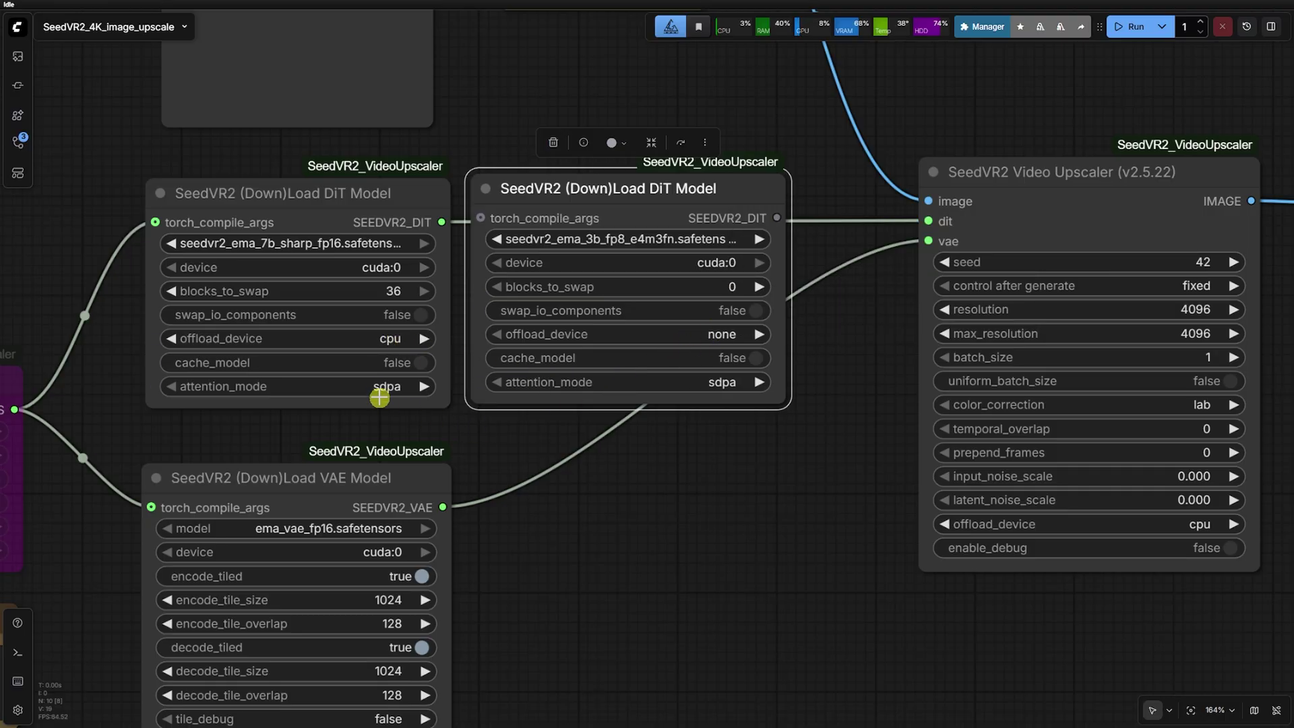
scroll(711, 388, "down", 3)
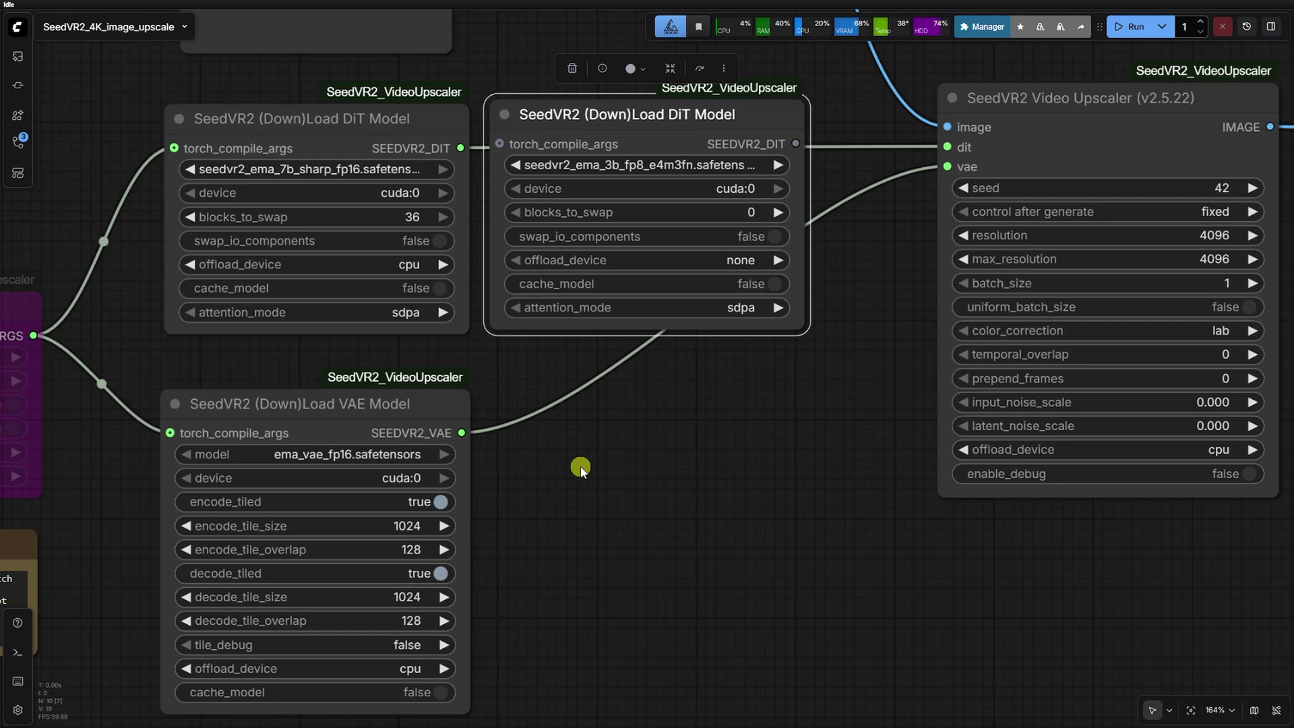
Add a second SeedVR2 VAE loader below it with offload_device set to cpu
double_click(580, 467)
type("SEEDVR2")
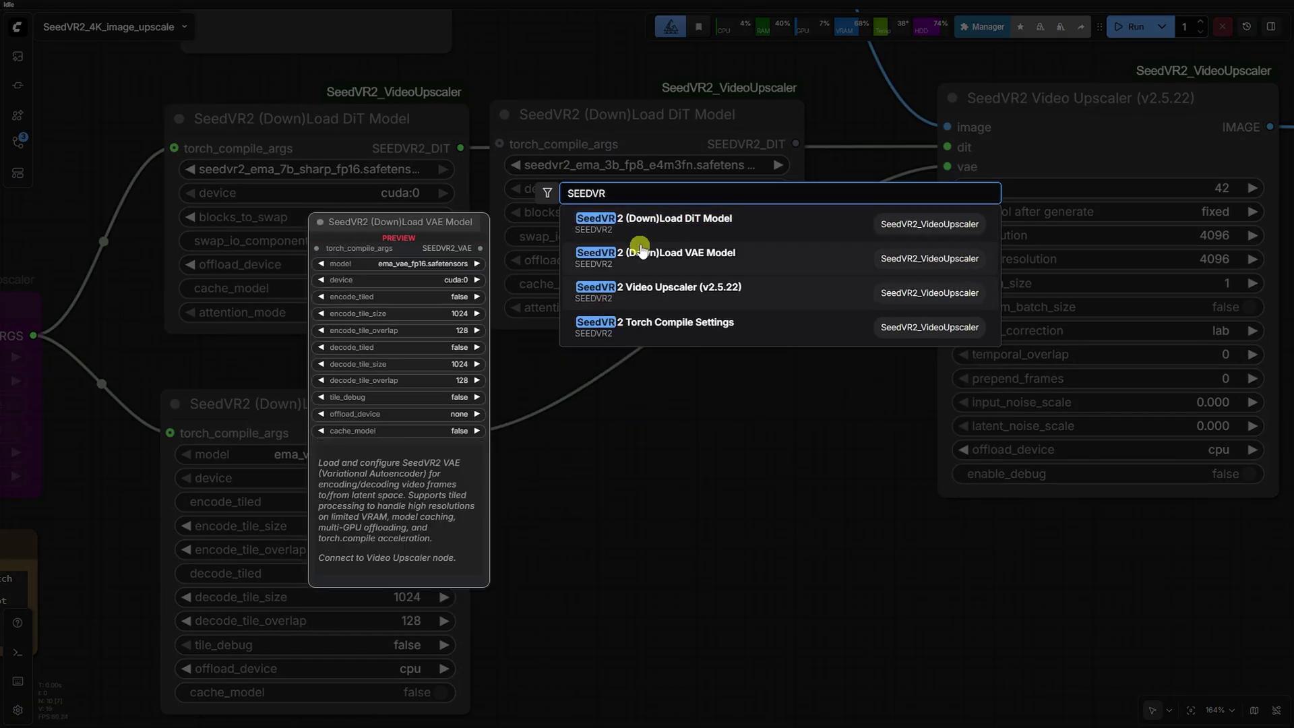
left_click(641, 252)
left_click_drag(650, 438, 558, 386)
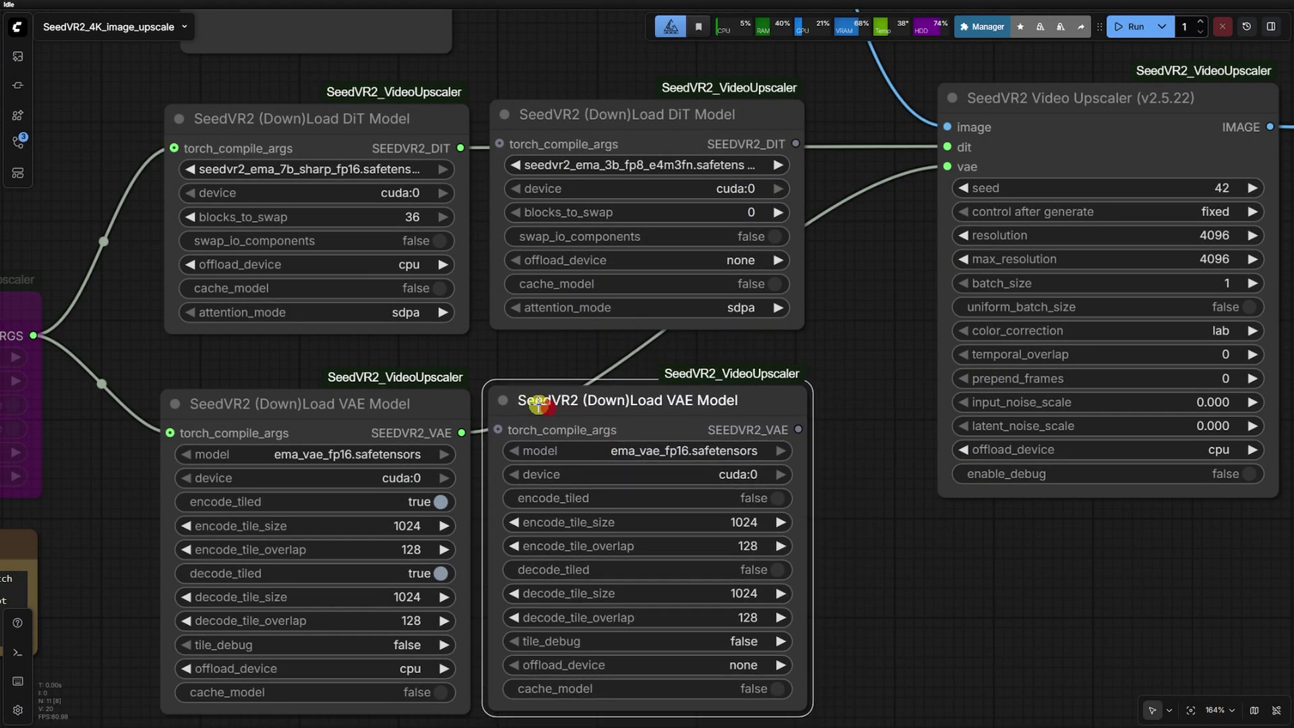
scroll(876, 552, "down", 2)
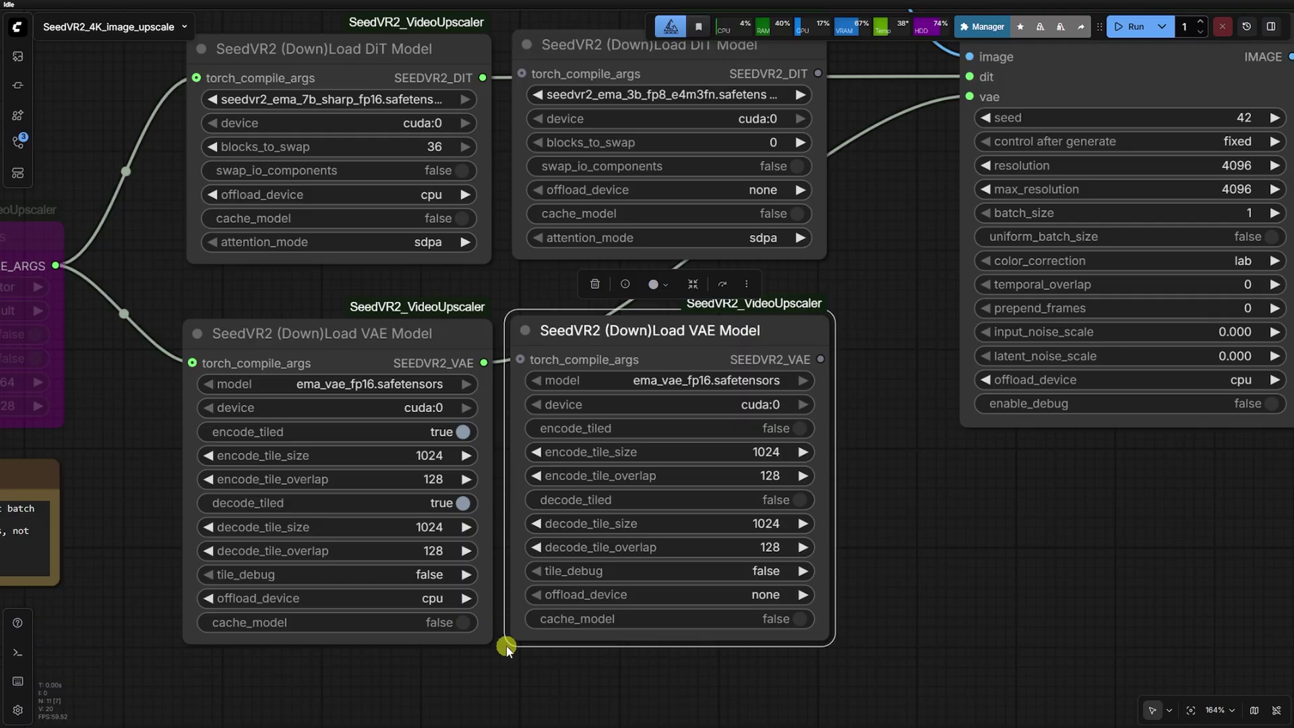
left_click(761, 595)
left_click(766, 609)
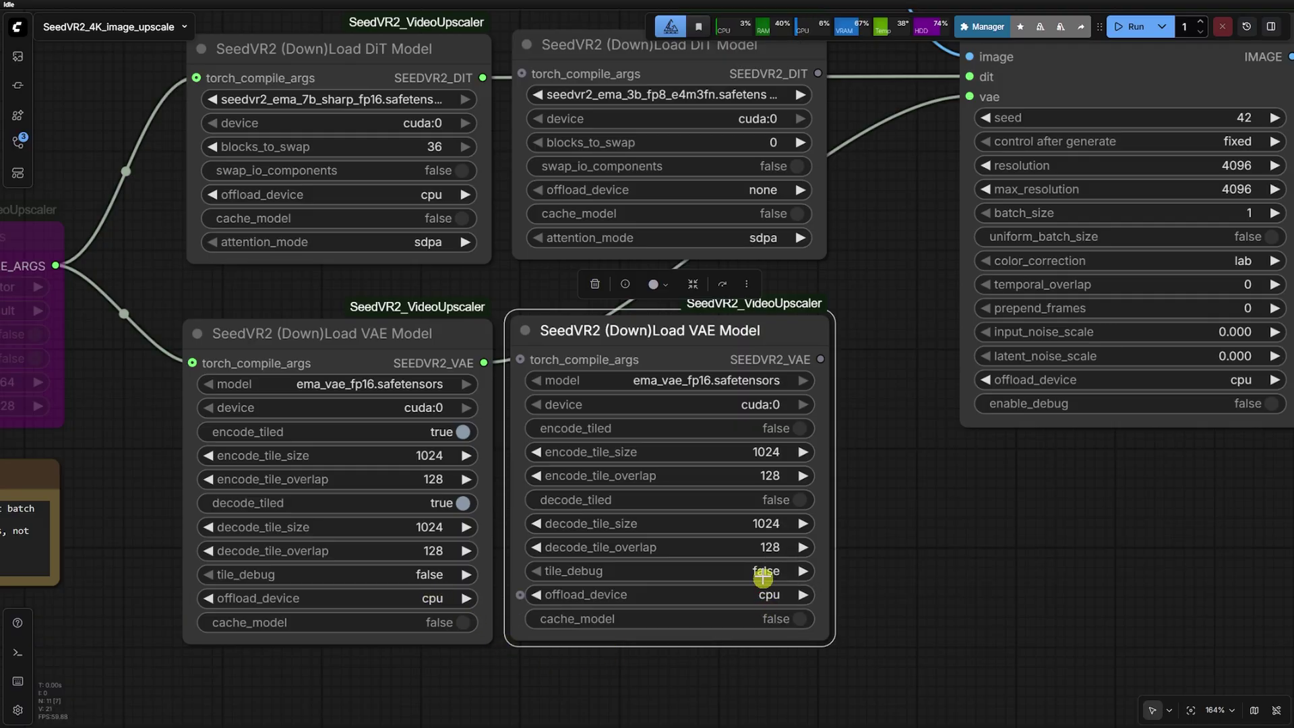
Set the second DiT loader's offload_device to cpu
left_click(762, 191)
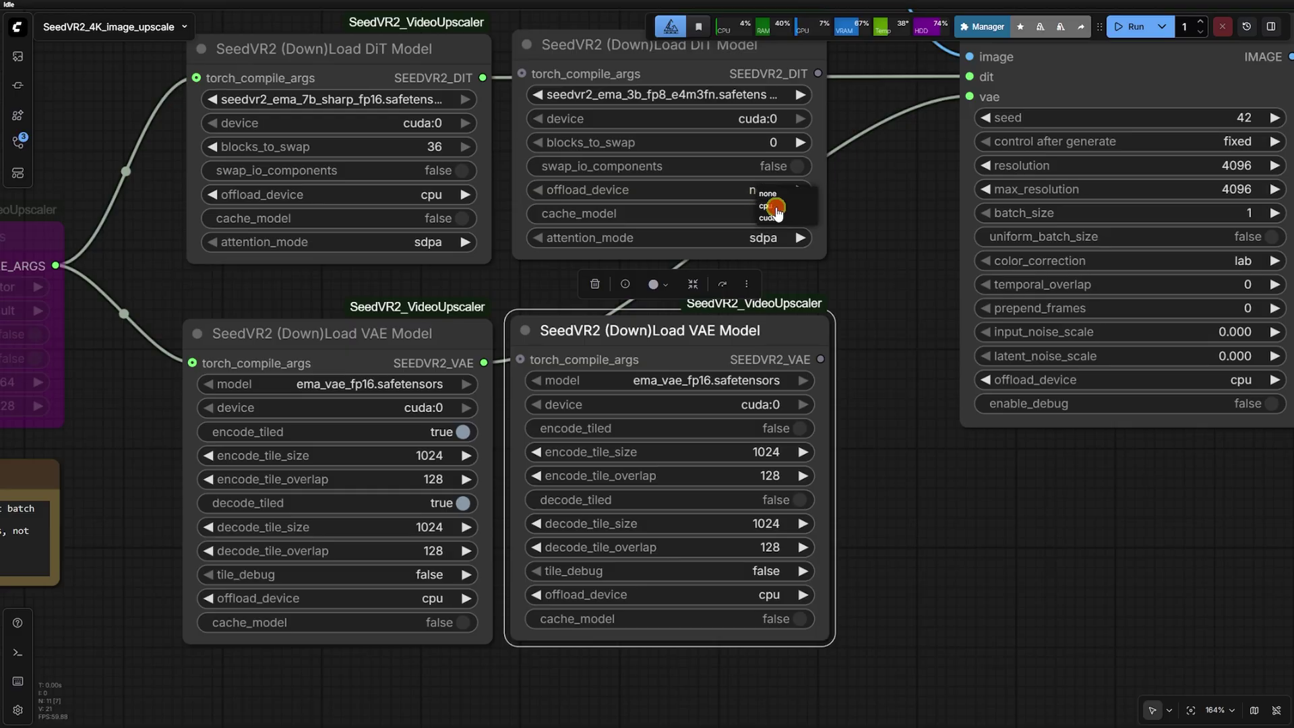
left_click(767, 205)
scroll(864, 244, "down", 1)
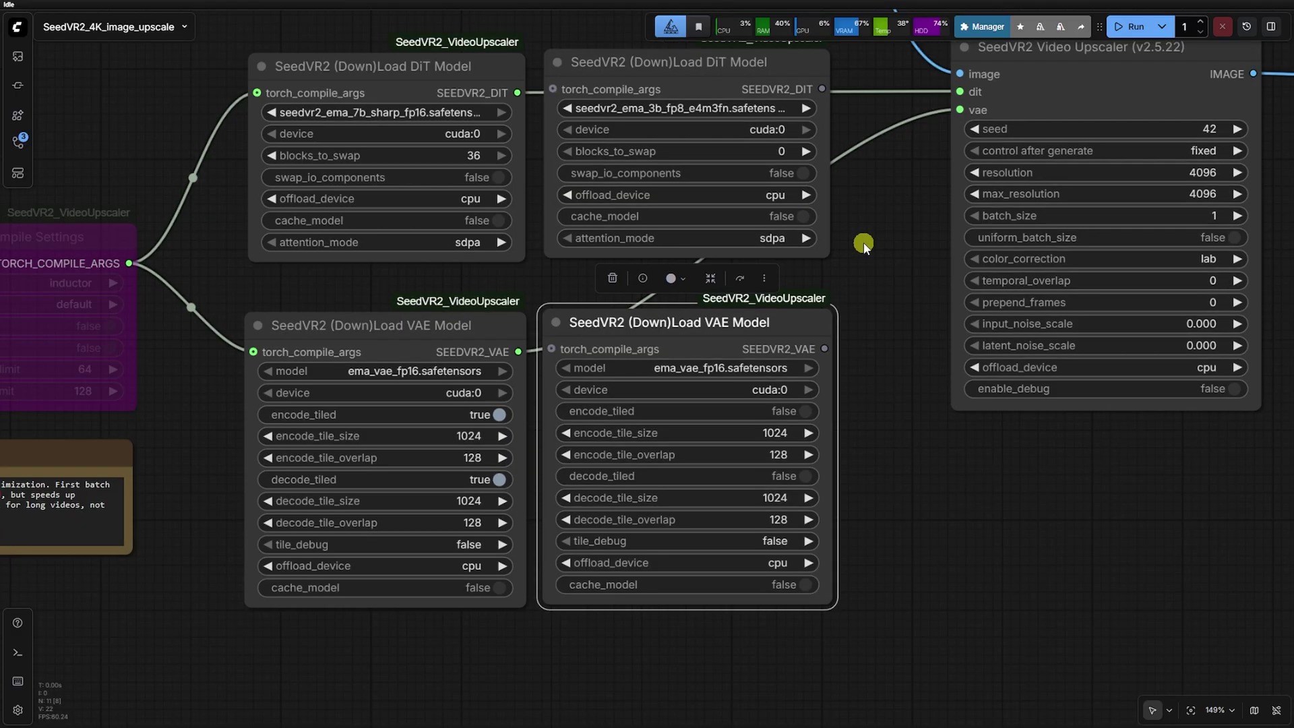
left_click_drag(861, 246, 739, 344)
scroll(682, 342, "down", 3)
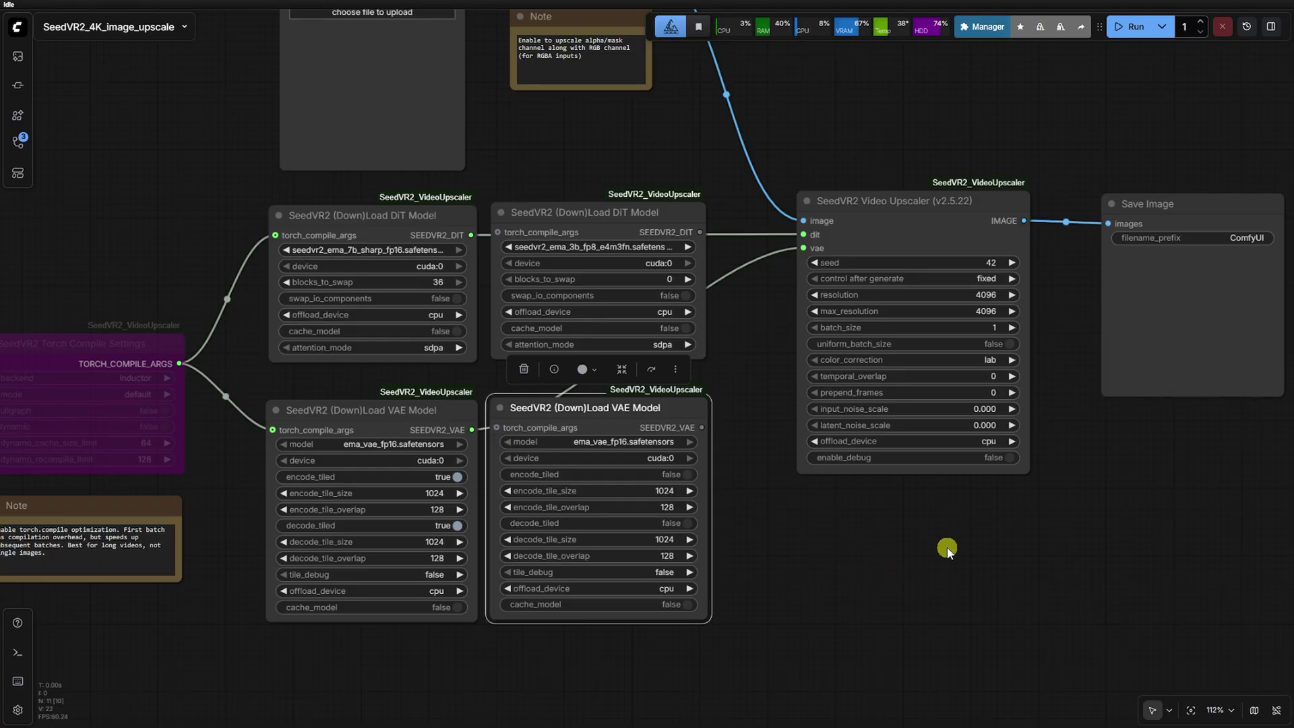
Turn on the upscaler's enable_debug and drop the woman-in-red image onto Load Image
left_click_drag(947, 550, 789, 557)
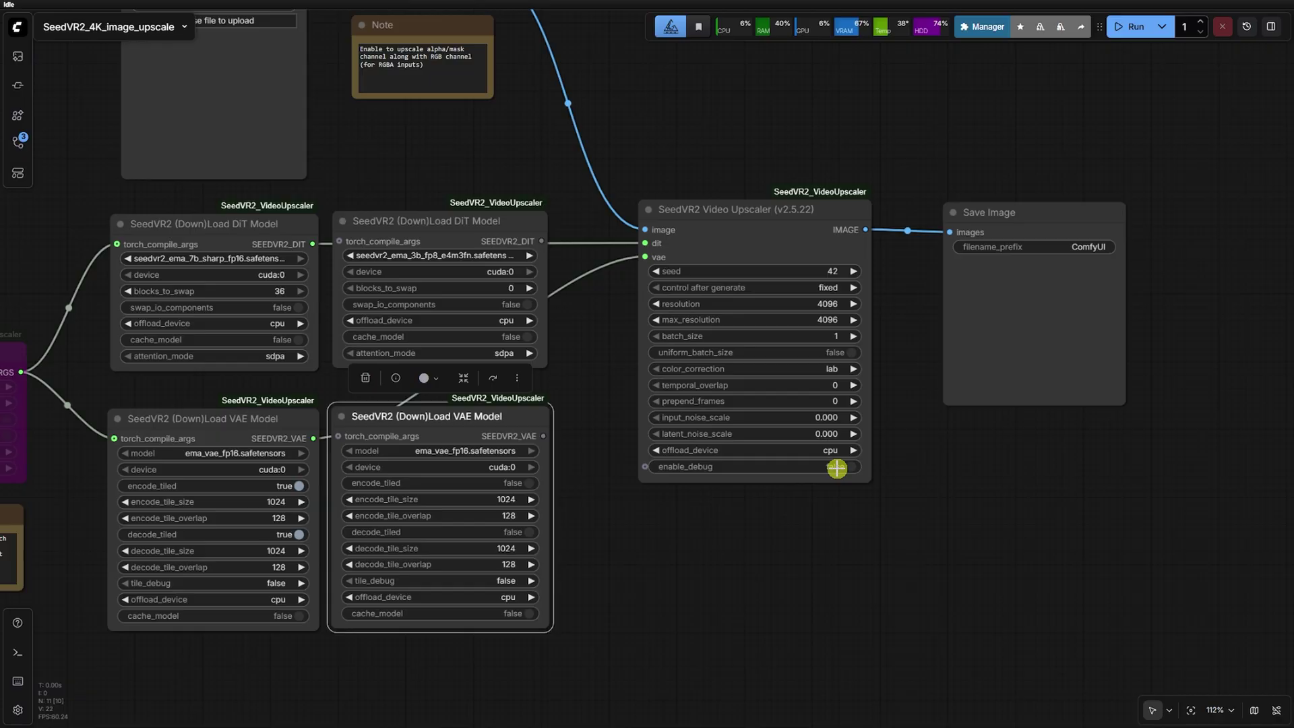
scroll(838, 468, "up", 5)
left_click(837, 467)
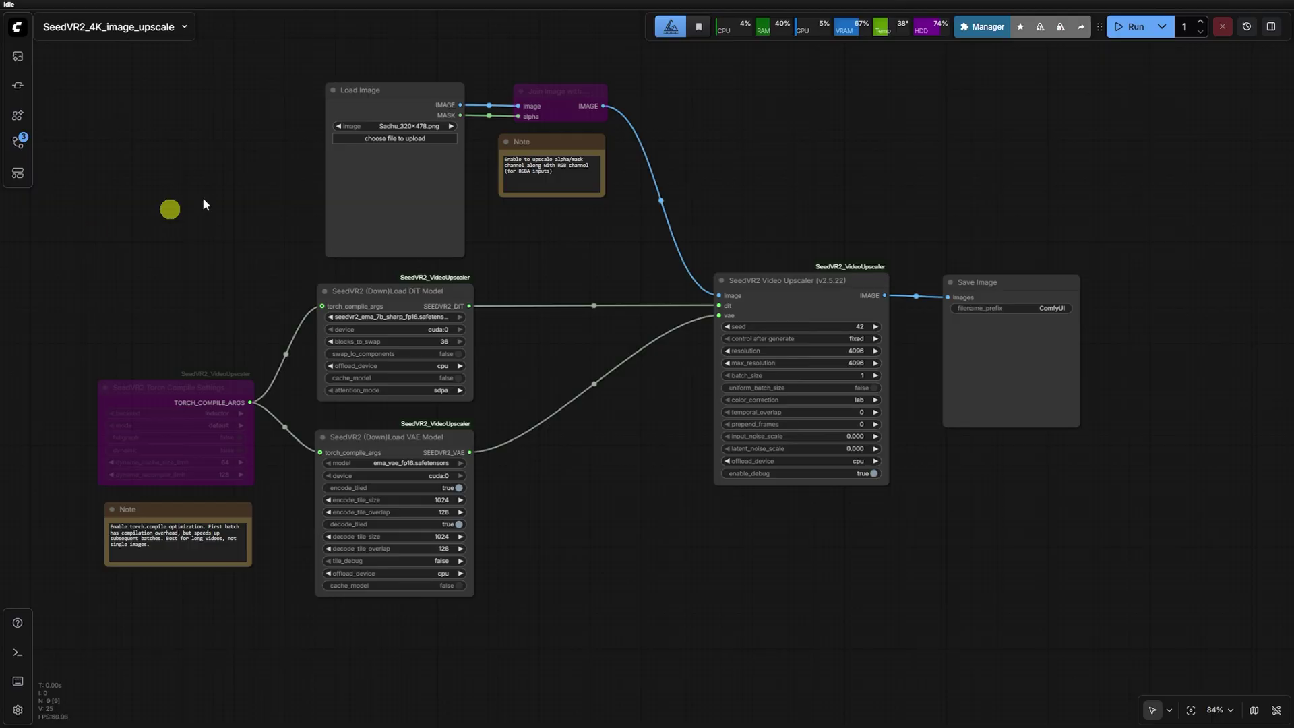
left_click_drag(206, 204, 327, 132)
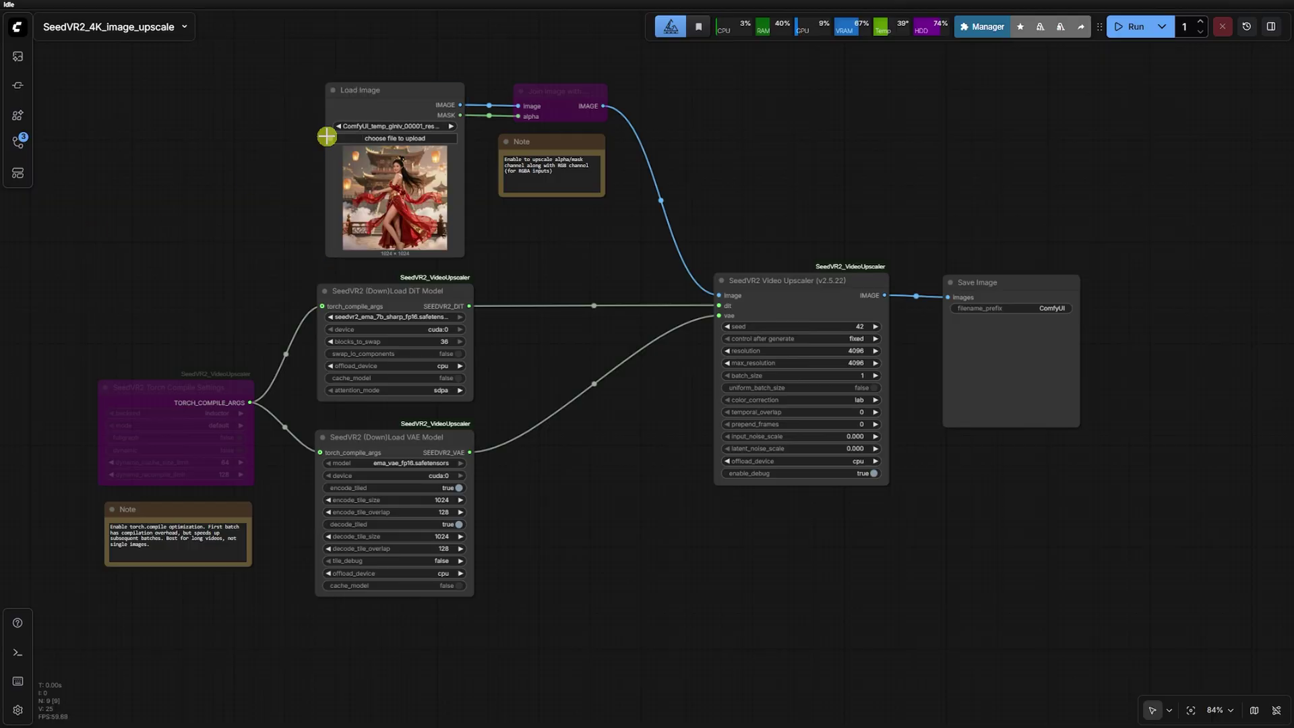
Run the upscale with logs open, highlighting the 9.50GB peak VRAM and 52.31-second run time
left_click(17, 653)
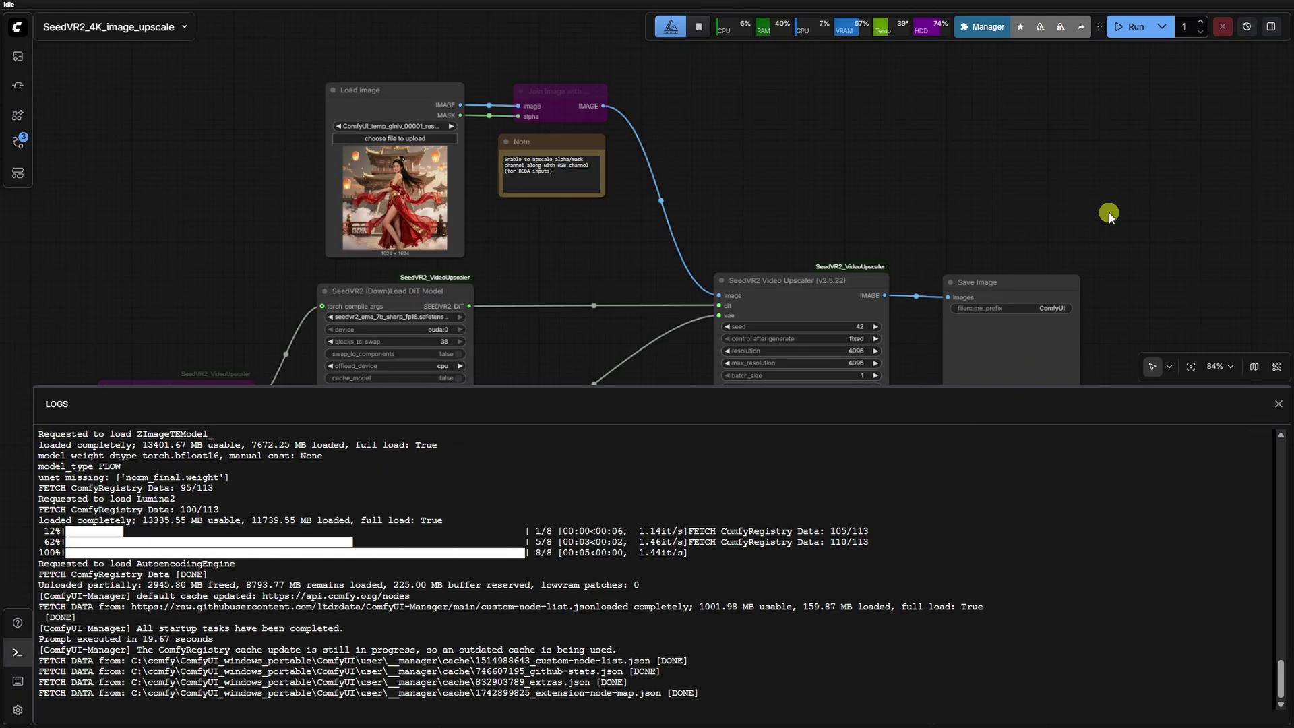
left_click(1139, 29)
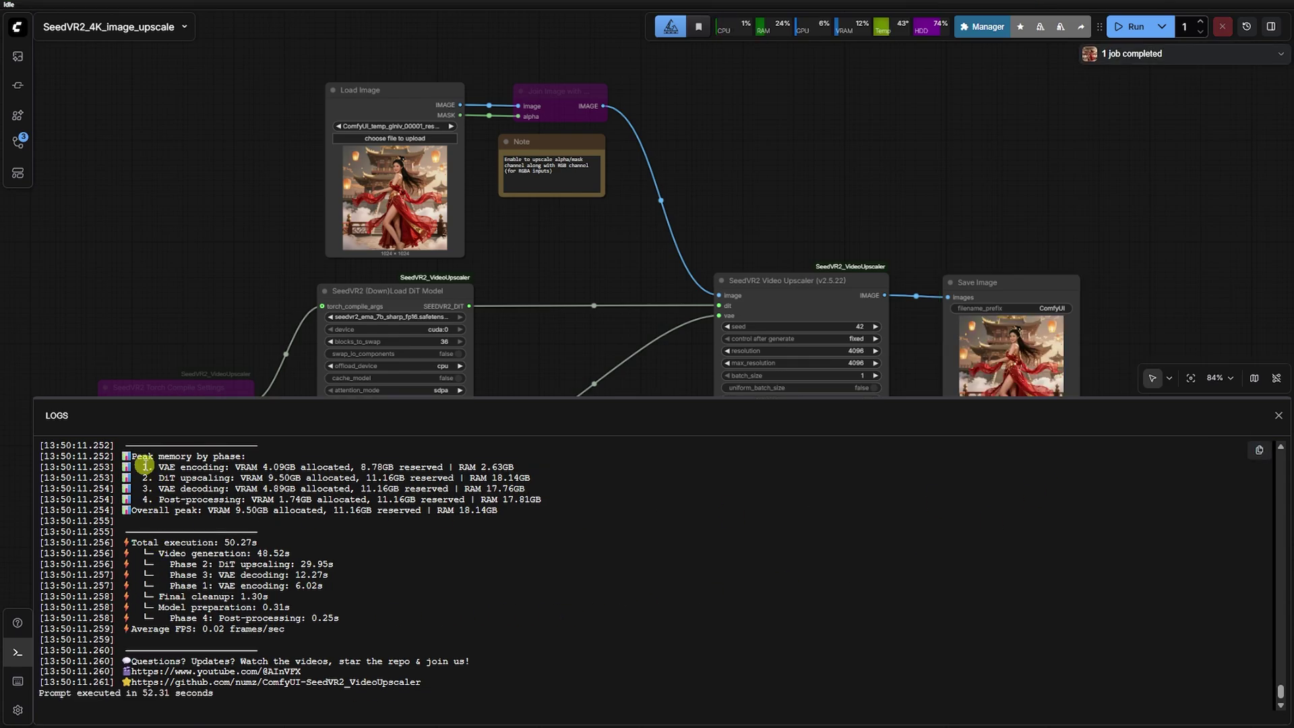
left_click_drag(123, 457, 552, 515)
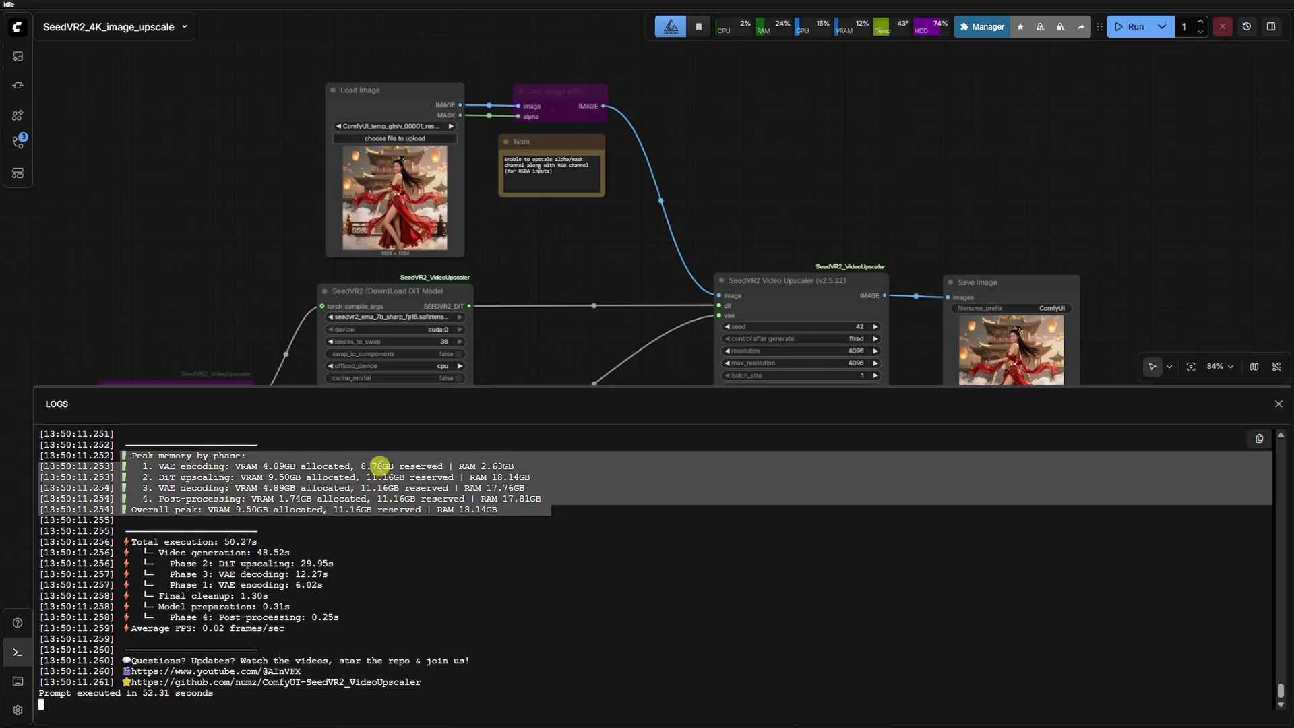
left_click(379, 466)
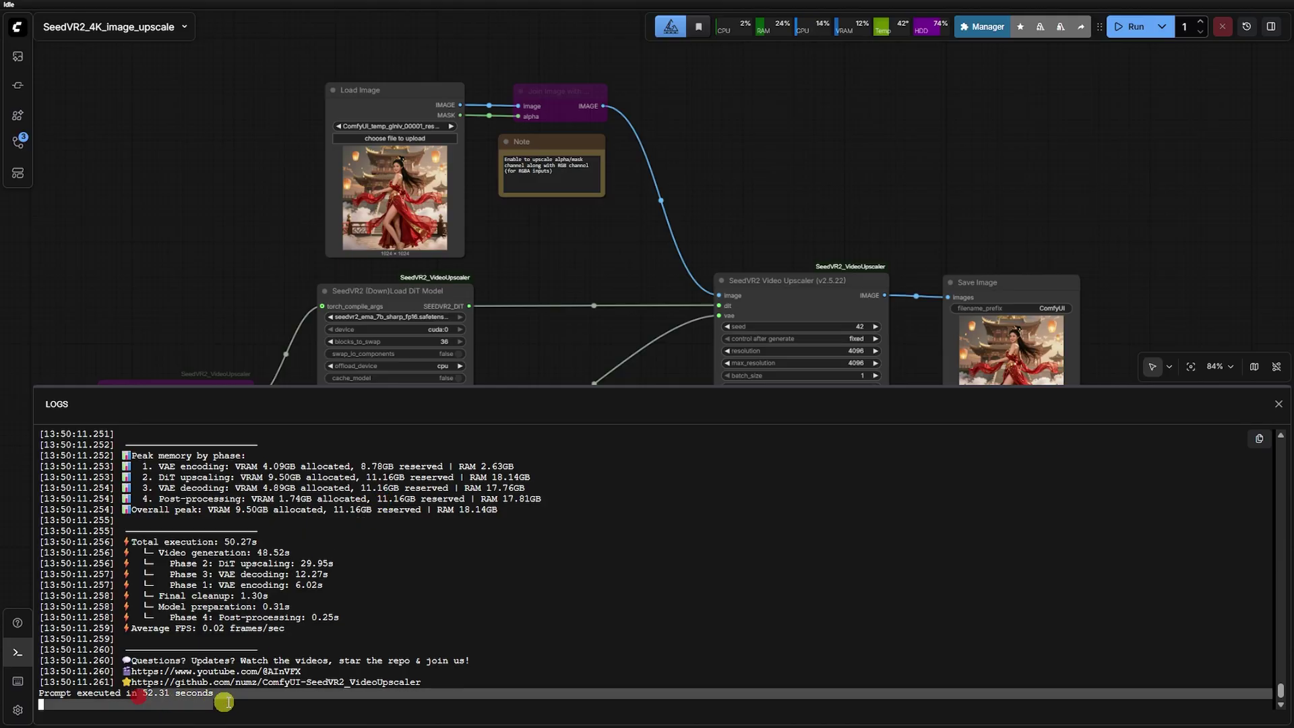
left_click_drag(138, 693, 220, 703)
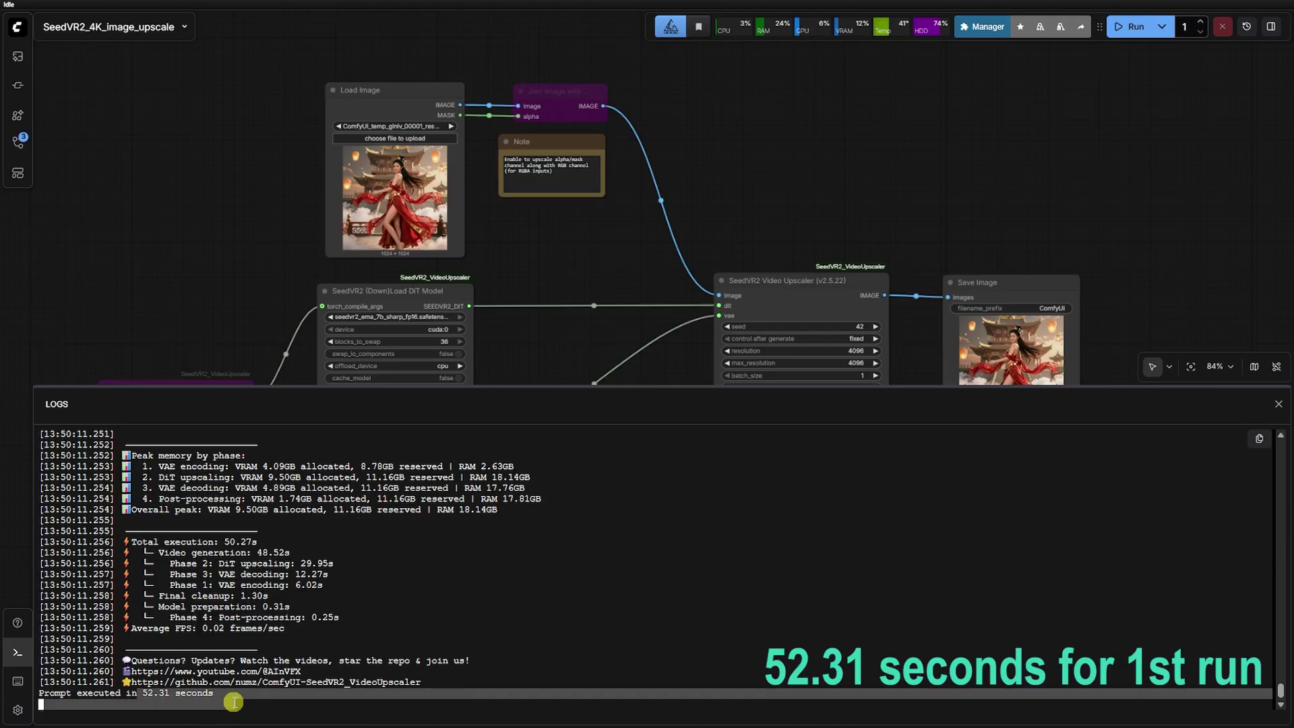
Delete the Join Image with Alpha node and its alpha-upscaling note
left_click(1279, 404)
scroll(1112, 351, "up", 10)
scroll(1113, 351, "up", 4)
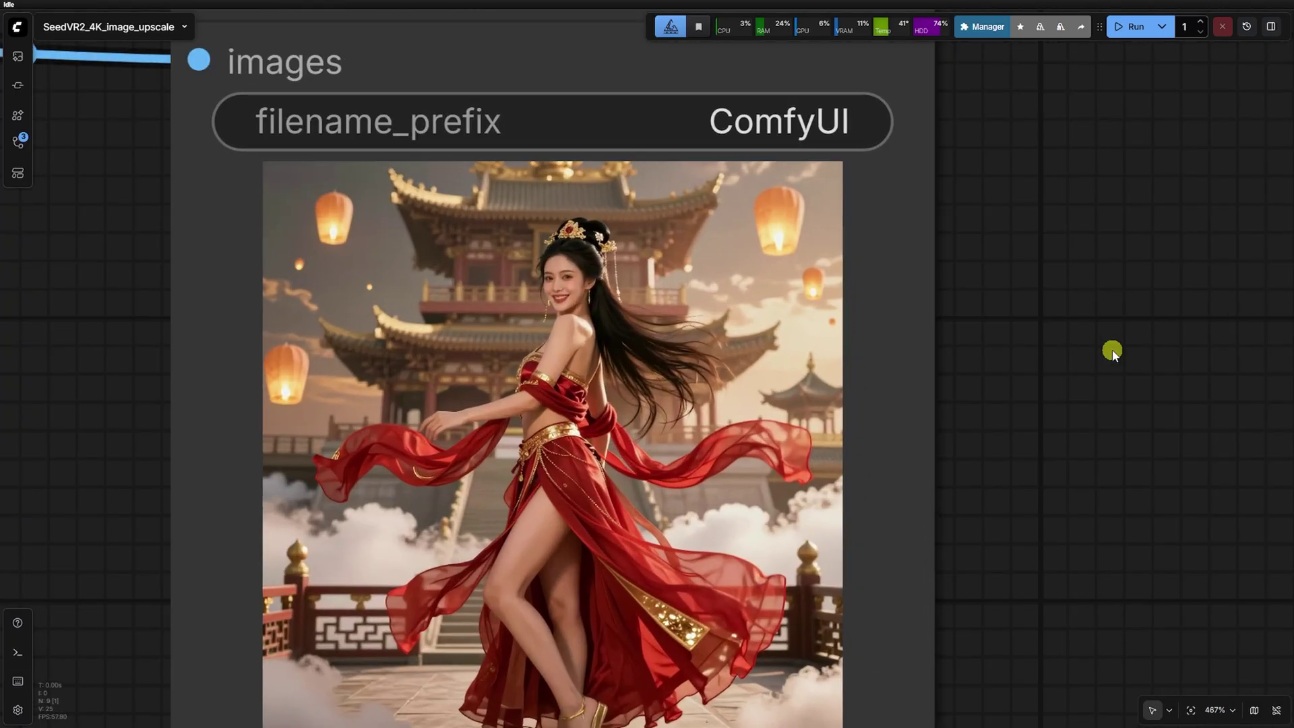
scroll(974, 388, "down", 5)
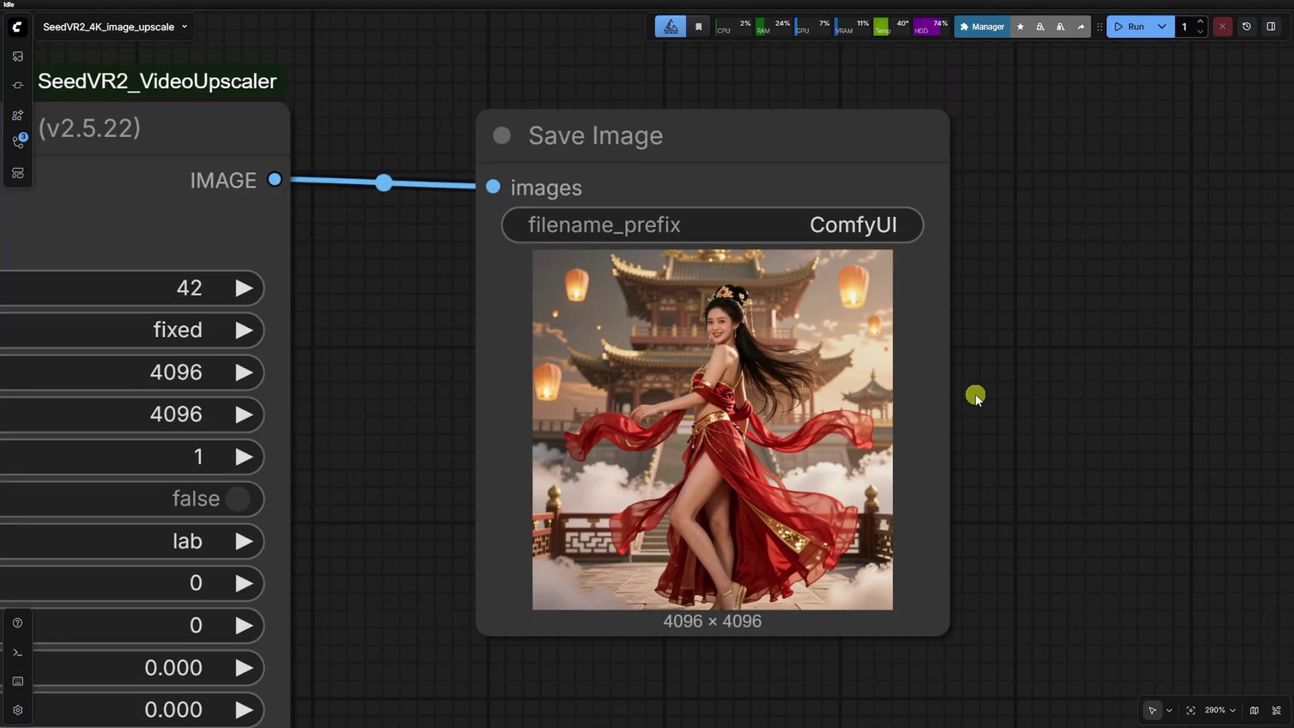
scroll(976, 396, "down", 6)
scroll(976, 395, "down", 3)
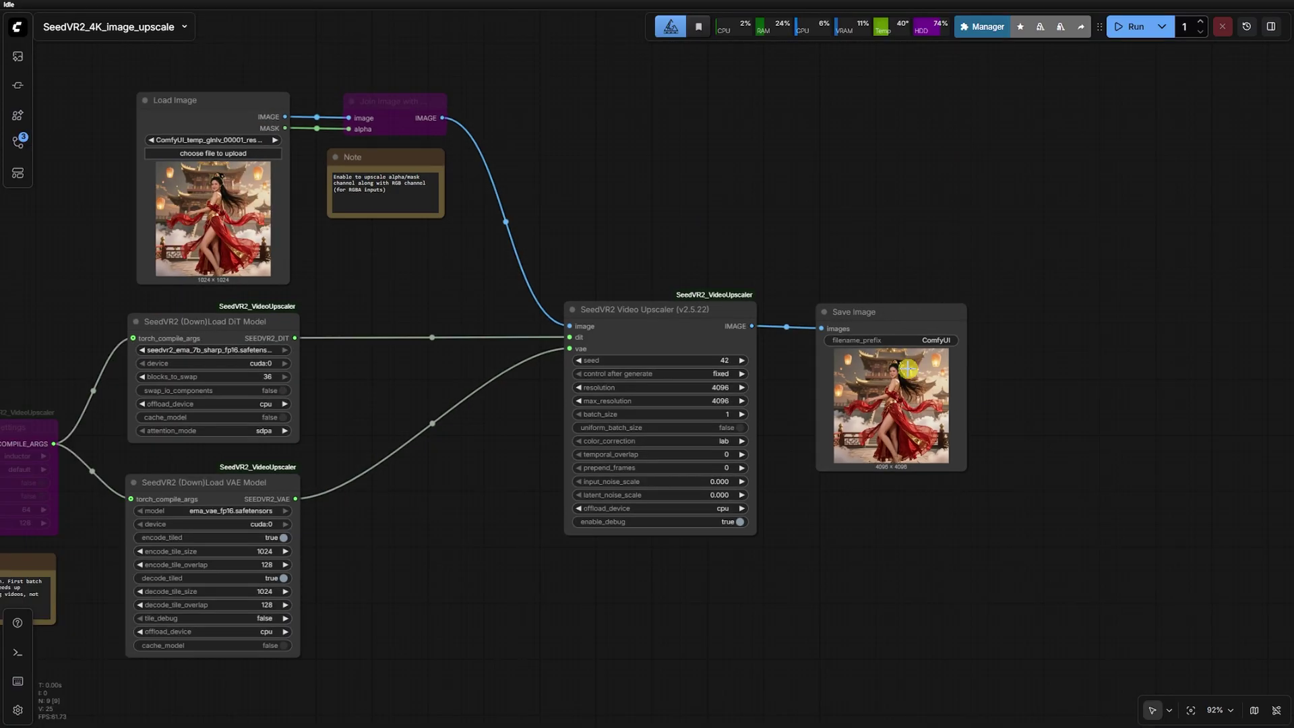
left_click(374, 97)
key("Delete")
left_click(367, 202)
key("Delete")
Delete the Torch Compile Settings node and its torch.compile note
left_click_drag(348, 314, 532, 302)
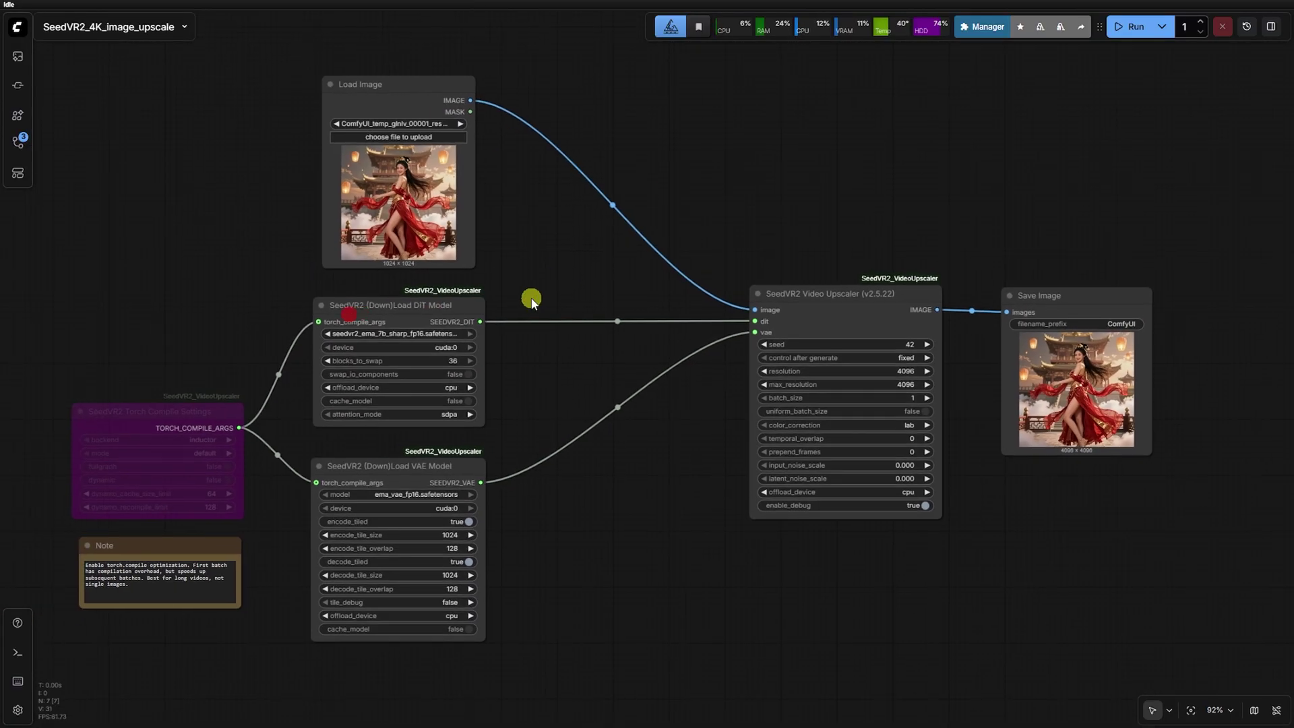
left_click(189, 419)
key("Delete")
left_click(193, 547)
key("Delete")
Move the upscaler and Save Image leftward and pull a new link from Load Image's IMAGE output
left_click_drag(821, 303, 595, 328)
left_click_drag(1085, 309, 865, 347)
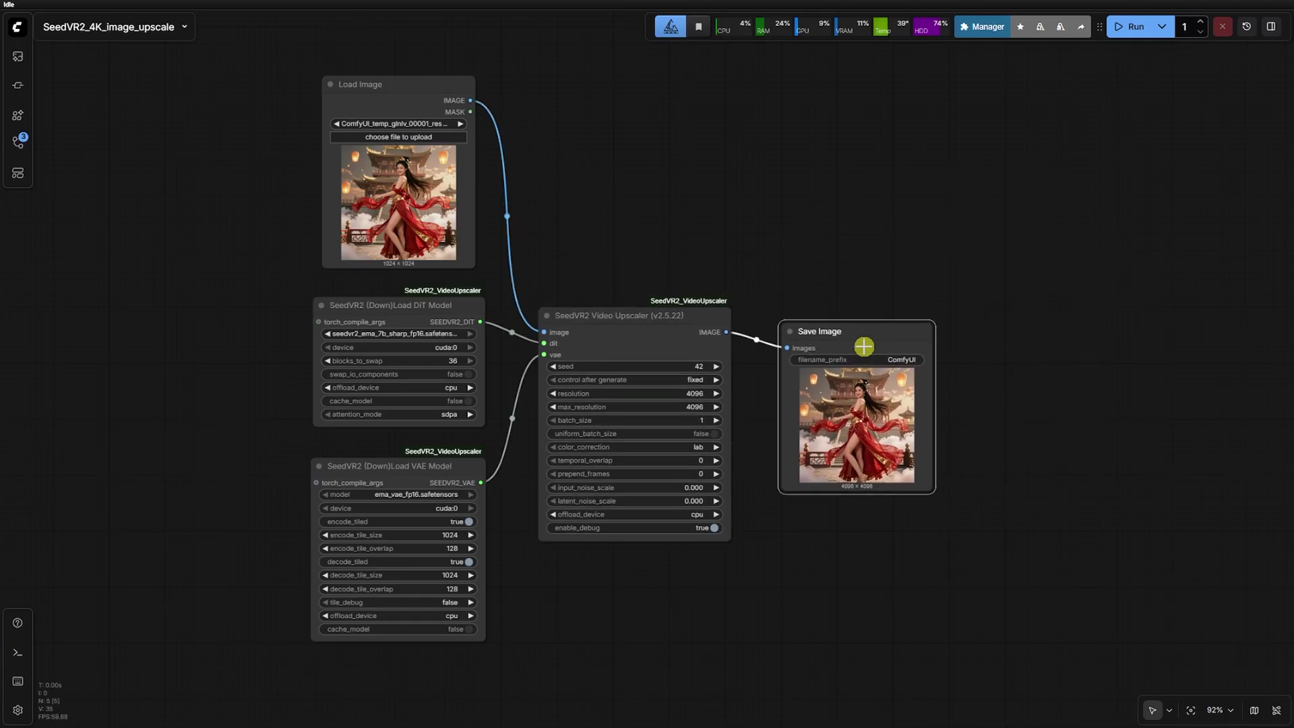
left_click_drag(780, 160, 540, 182)
left_click_drag(265, 123, 555, 147)
Add an Image Comparer (rgthree) node and move Save Image clear of it
type("COMPA")
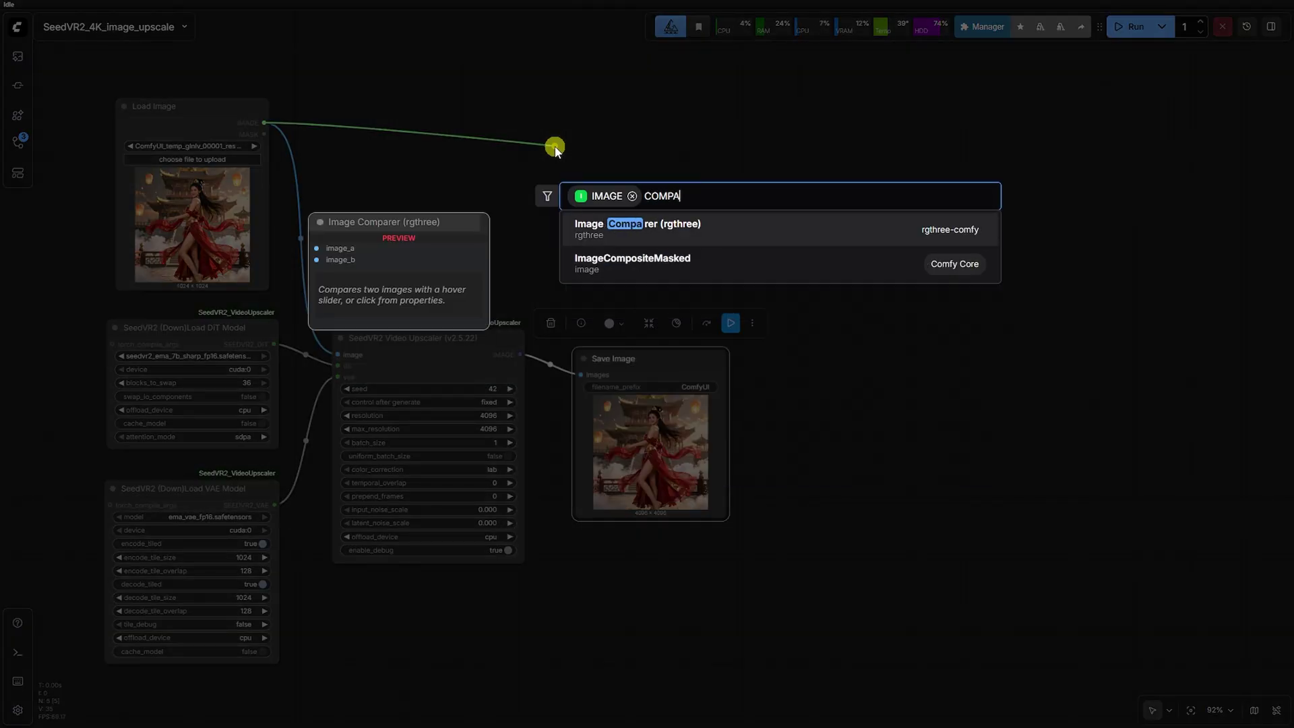
left_click(617, 230)
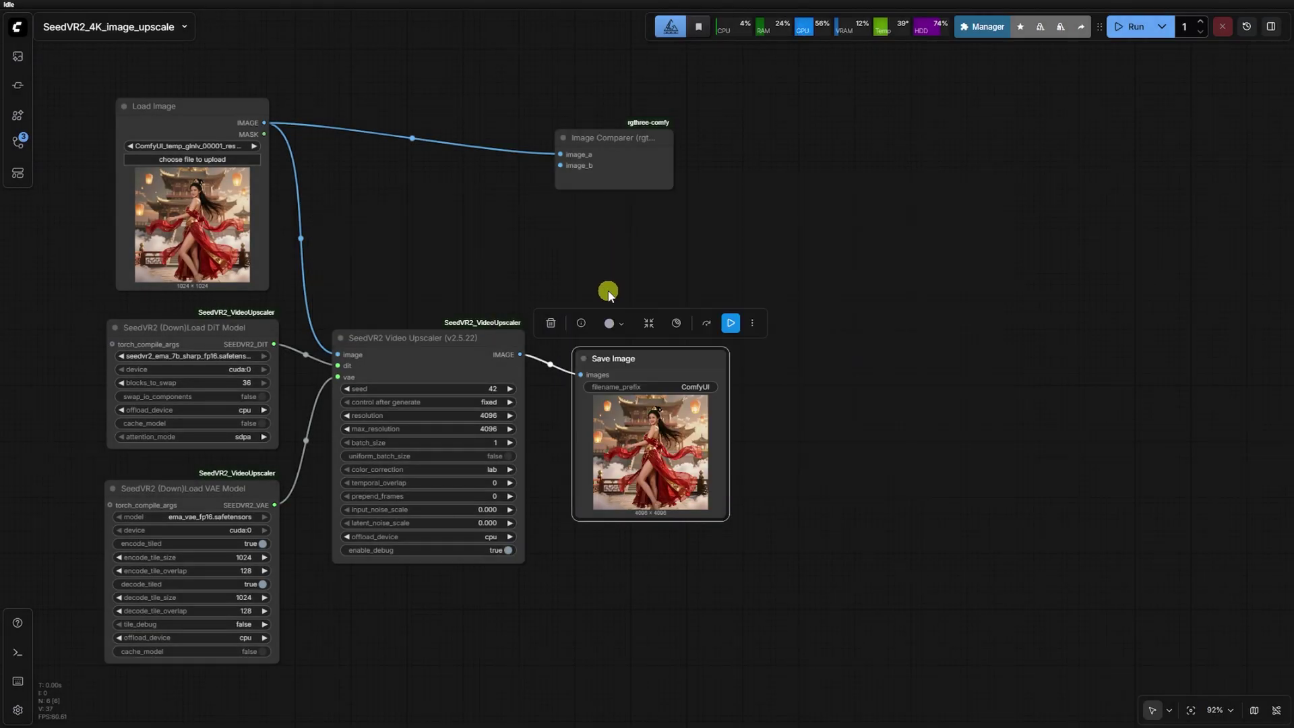
left_click_drag(628, 153, 1002, 413)
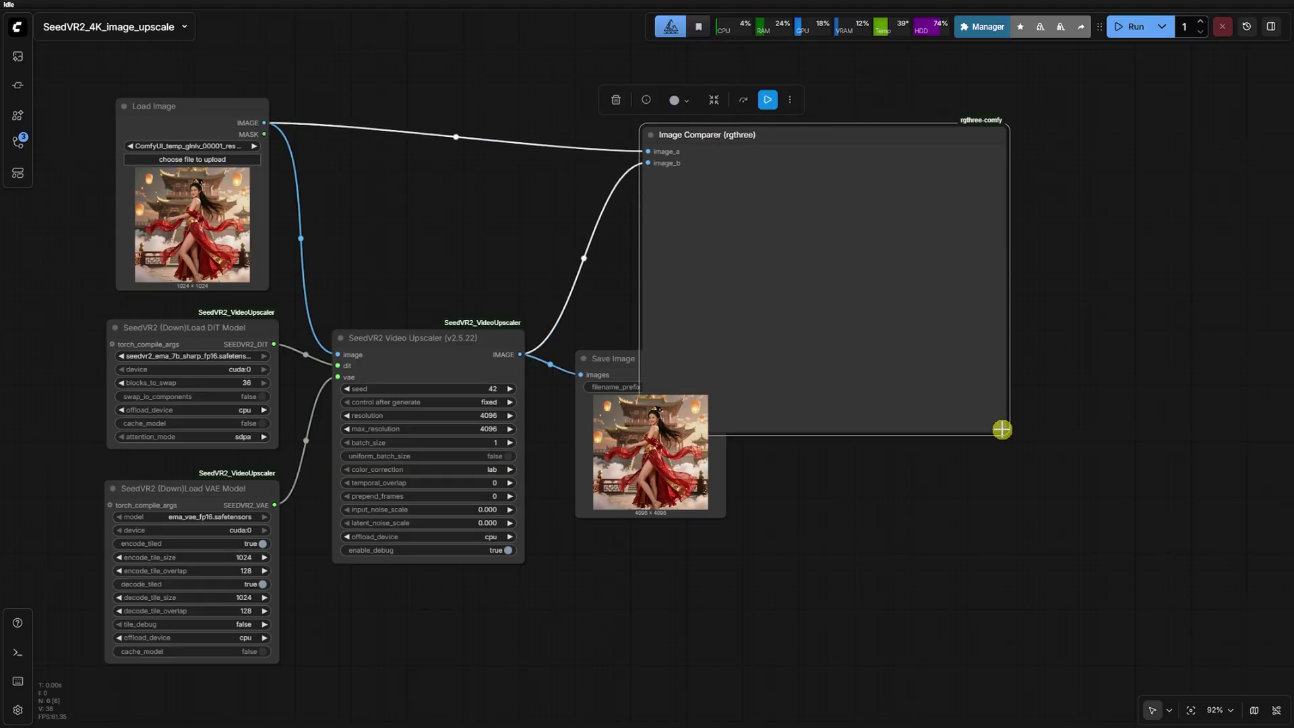
left_click_drag(610, 364, 638, 487)
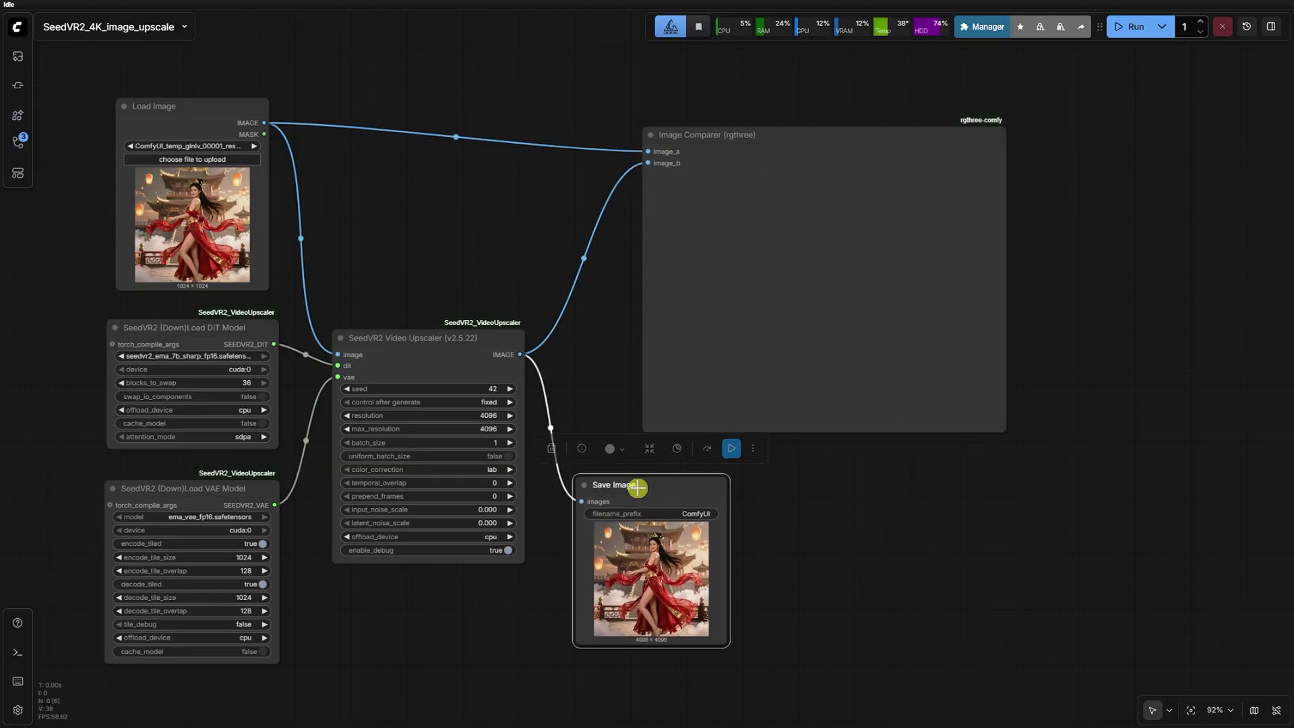
Run the workflow and enlarge the Image Comparer to show the comparison
left_click(1135, 28)
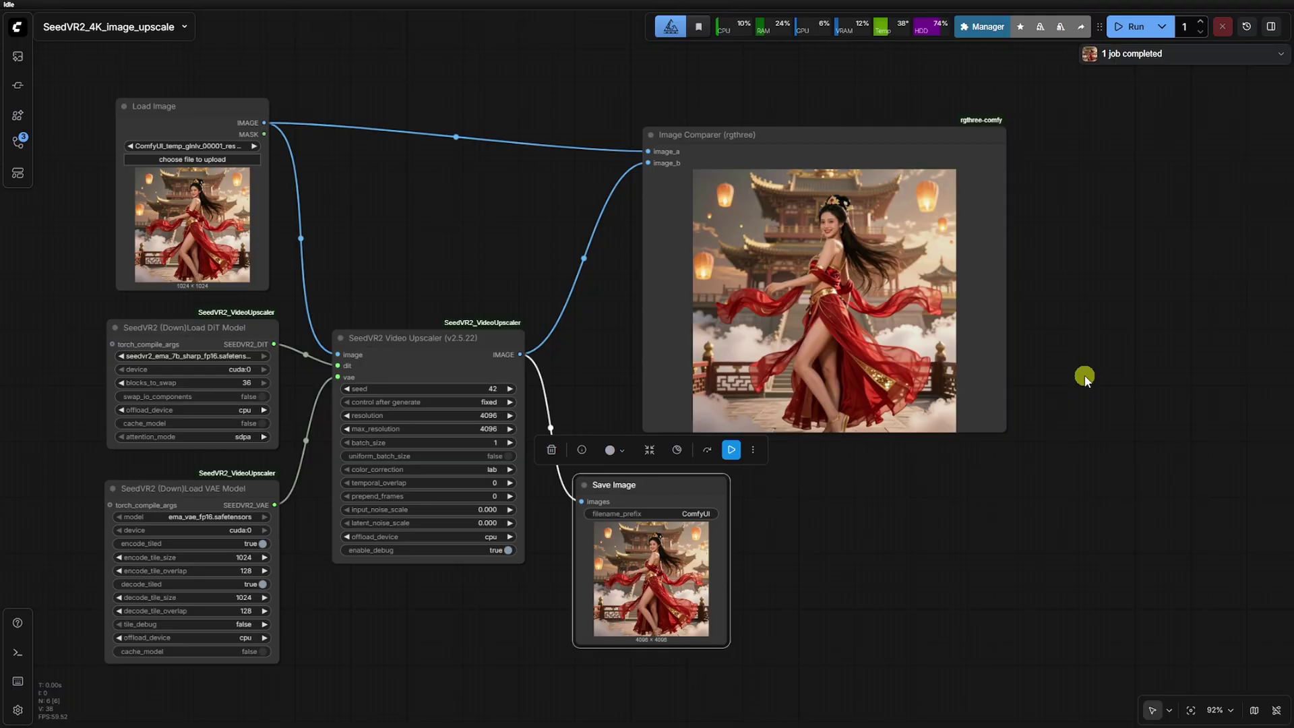
left_click_drag(1002, 432, 1123, 504)
left_click_drag(1017, 397, 975, 333)
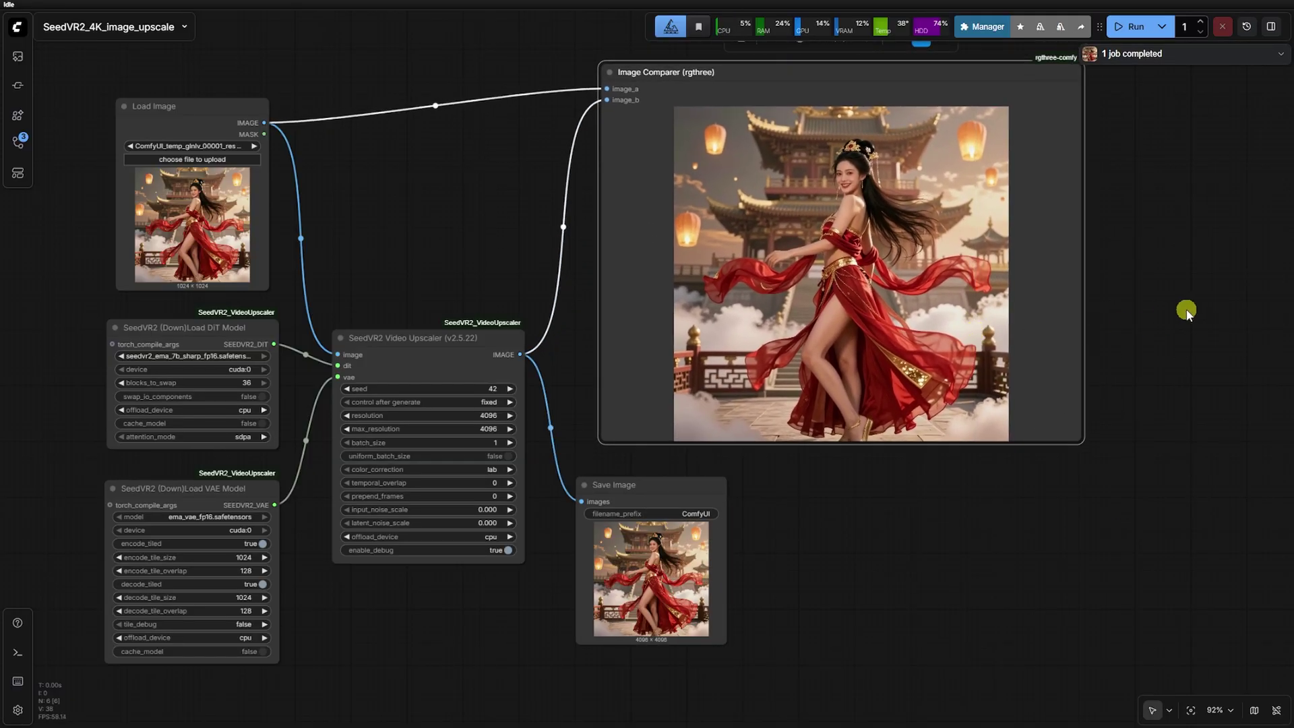
left_click_drag(1185, 310, 1030, 383)
scroll(947, 299, "up", 7)
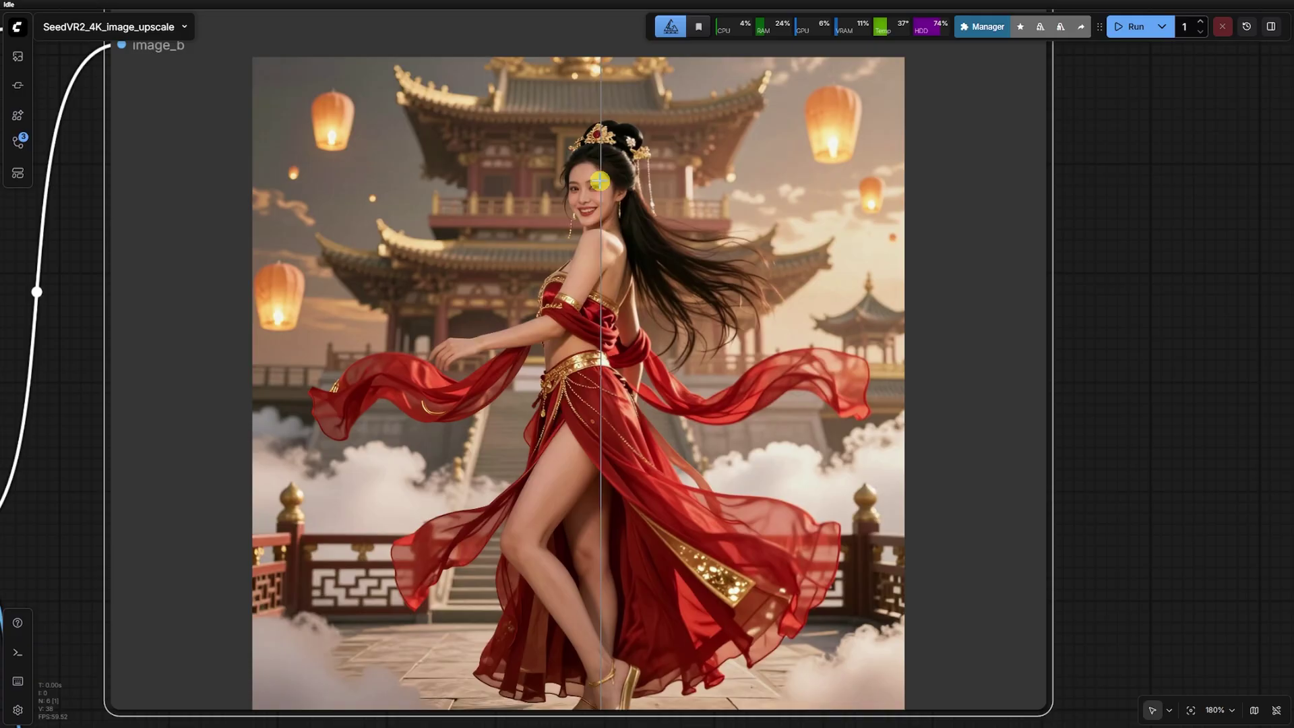
scroll(600, 180, "up", 18)
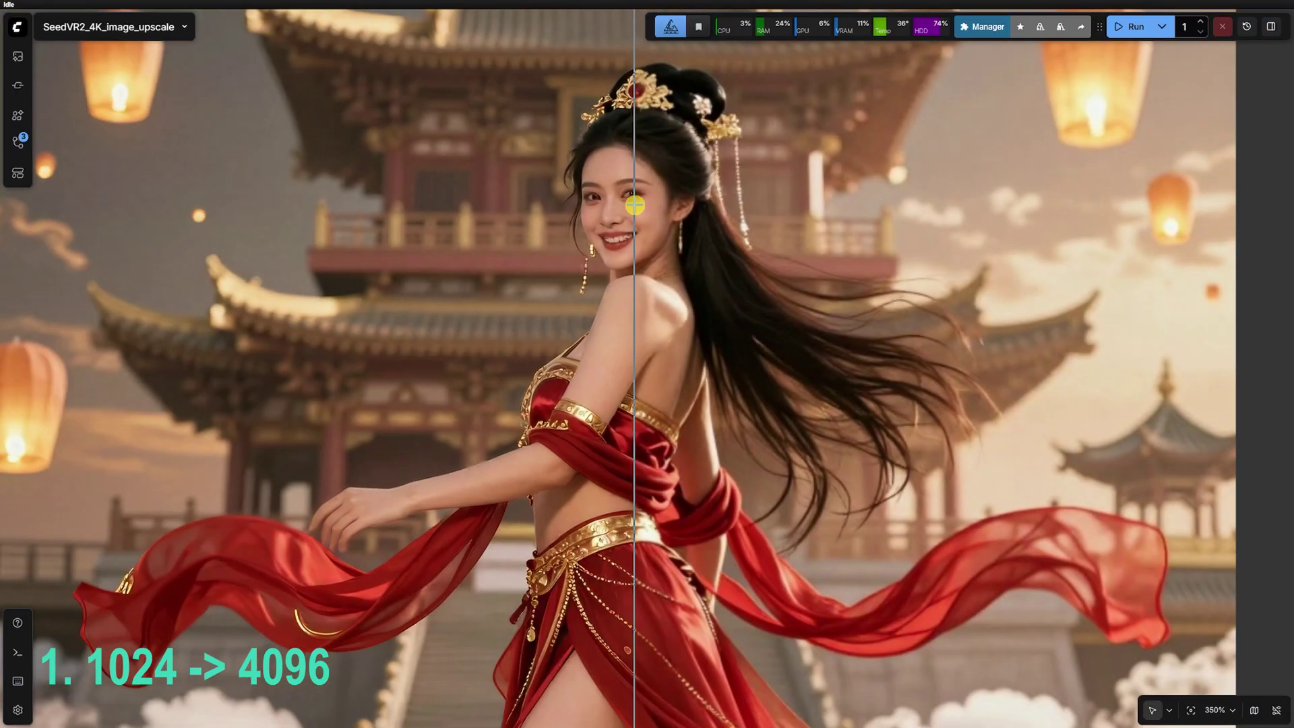
scroll(366, 462, "up", 10)
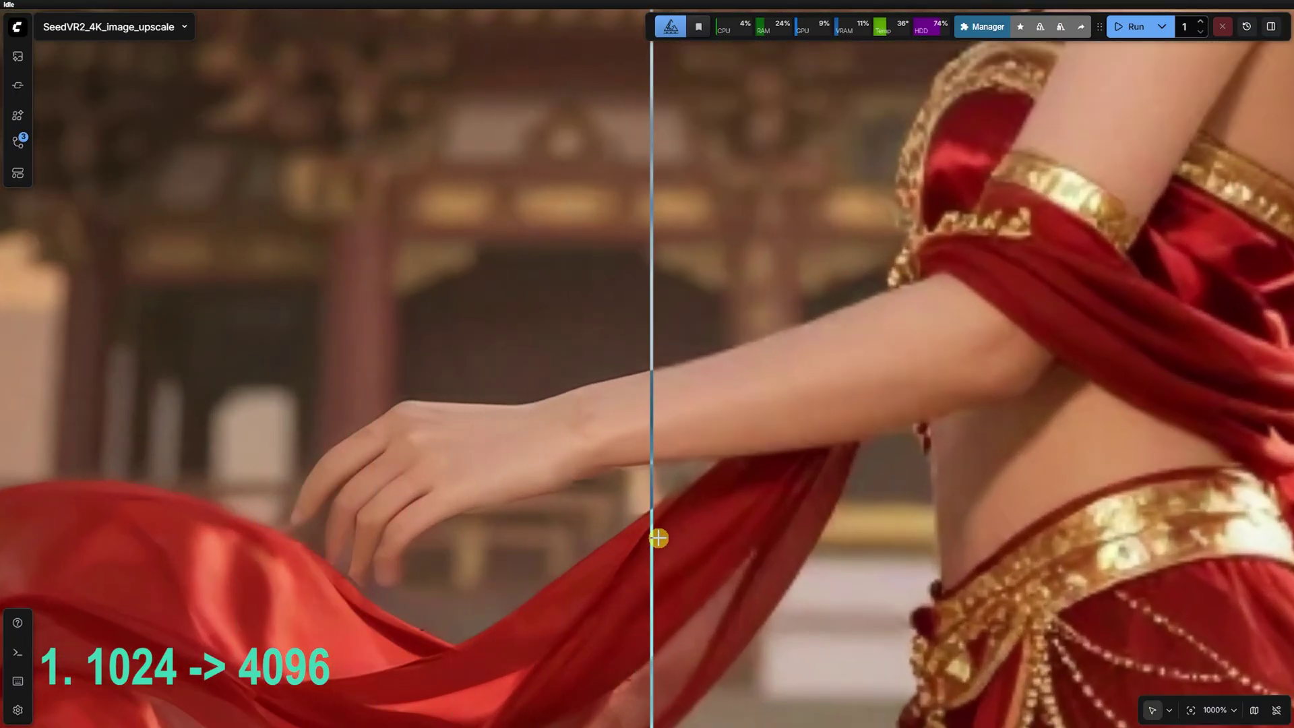
scroll(674, 537, "down", 10)
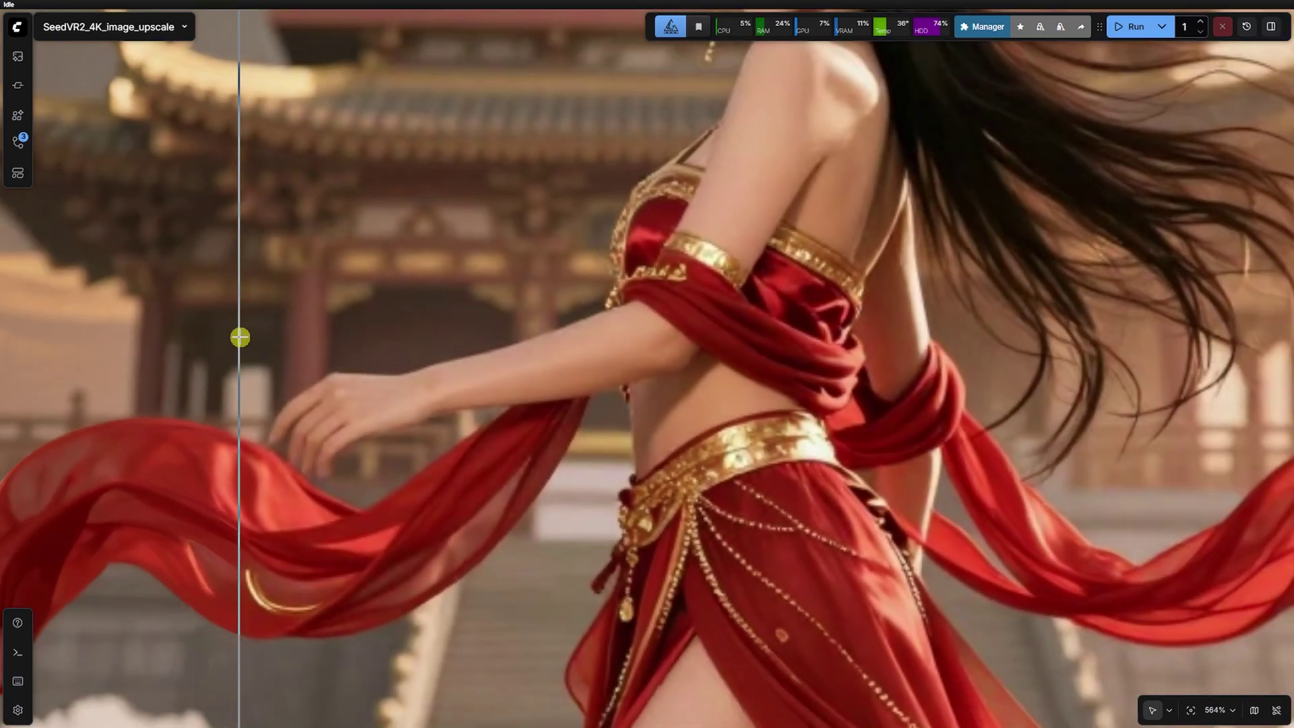
scroll(240, 338, "down", 5)
scroll(445, 661, "up", 8)
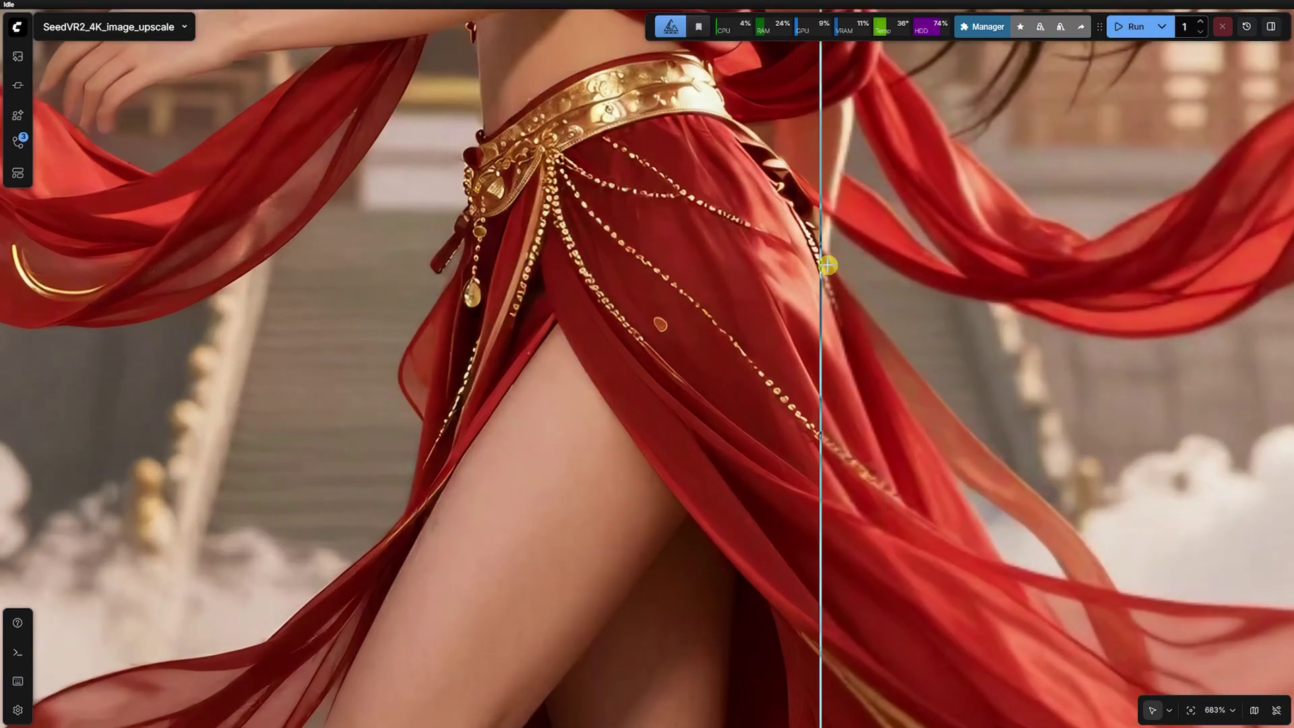
scroll(871, 265, "down", 15)
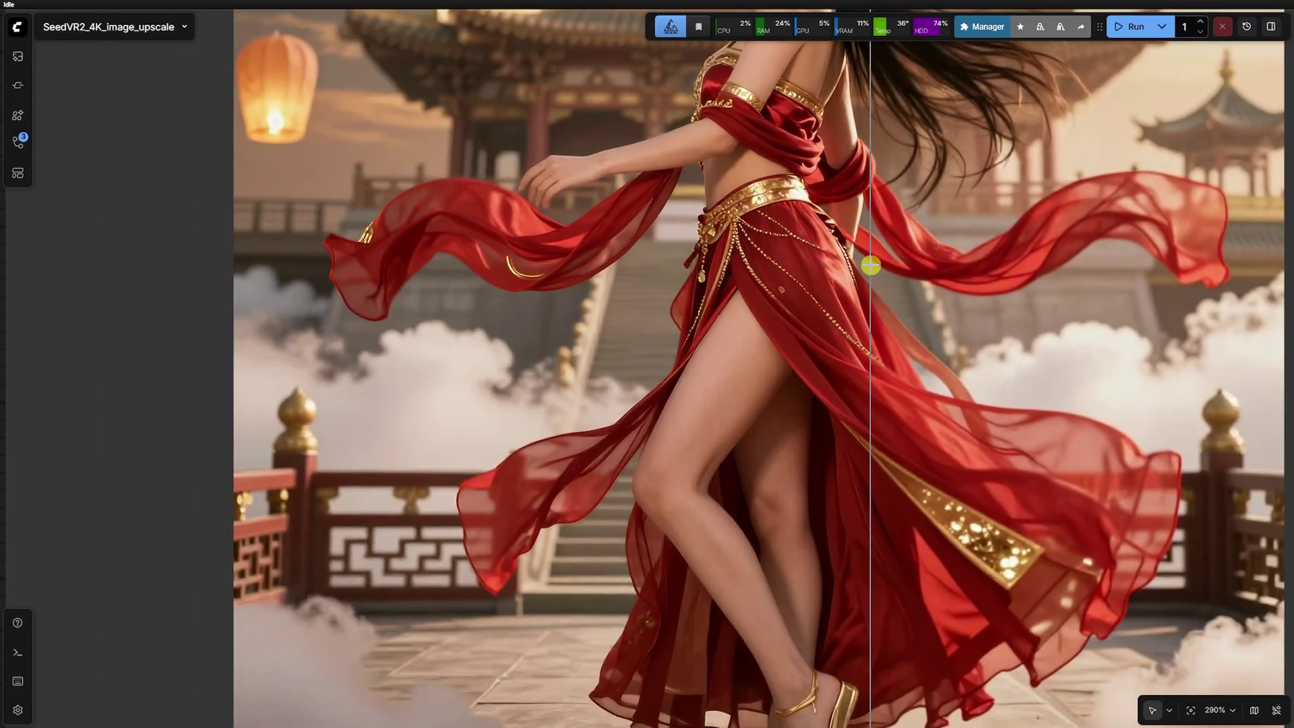
scroll(842, 590, "up", 5)
scroll(843, 590, "up", 10)
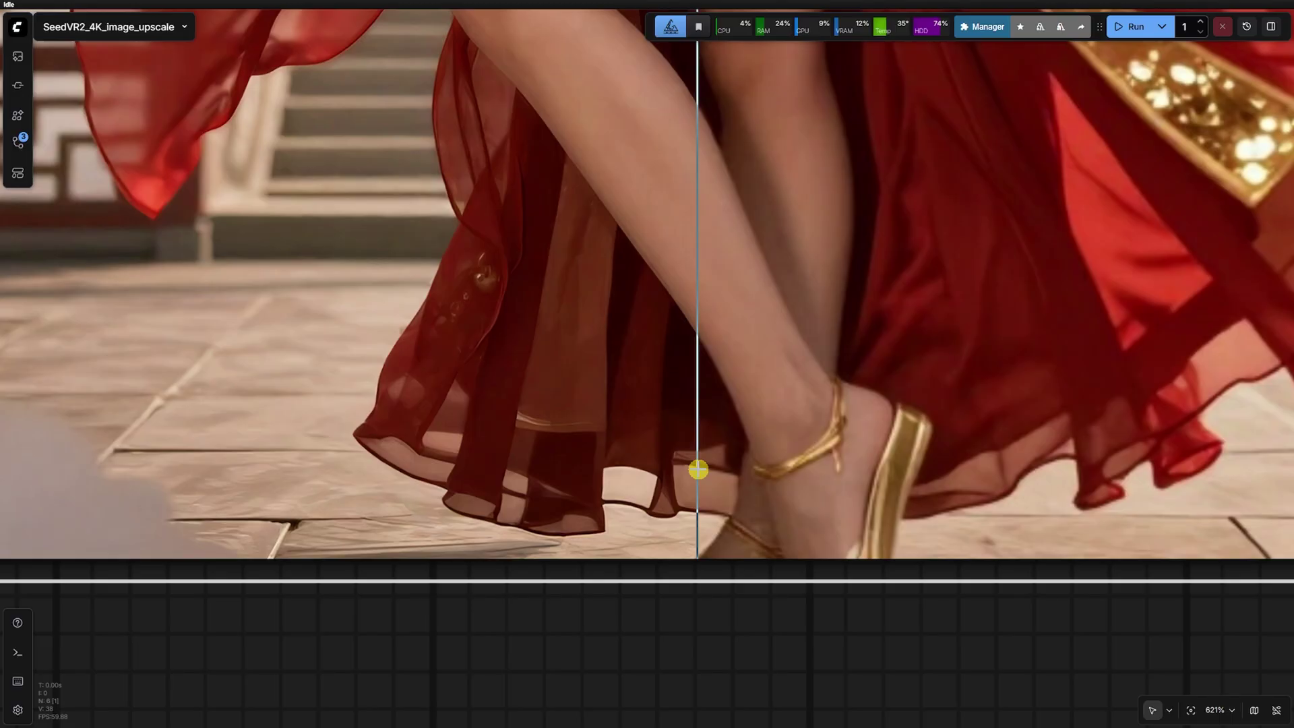
scroll(697, 465, "down", 17)
scroll(1165, 424, "down", 4)
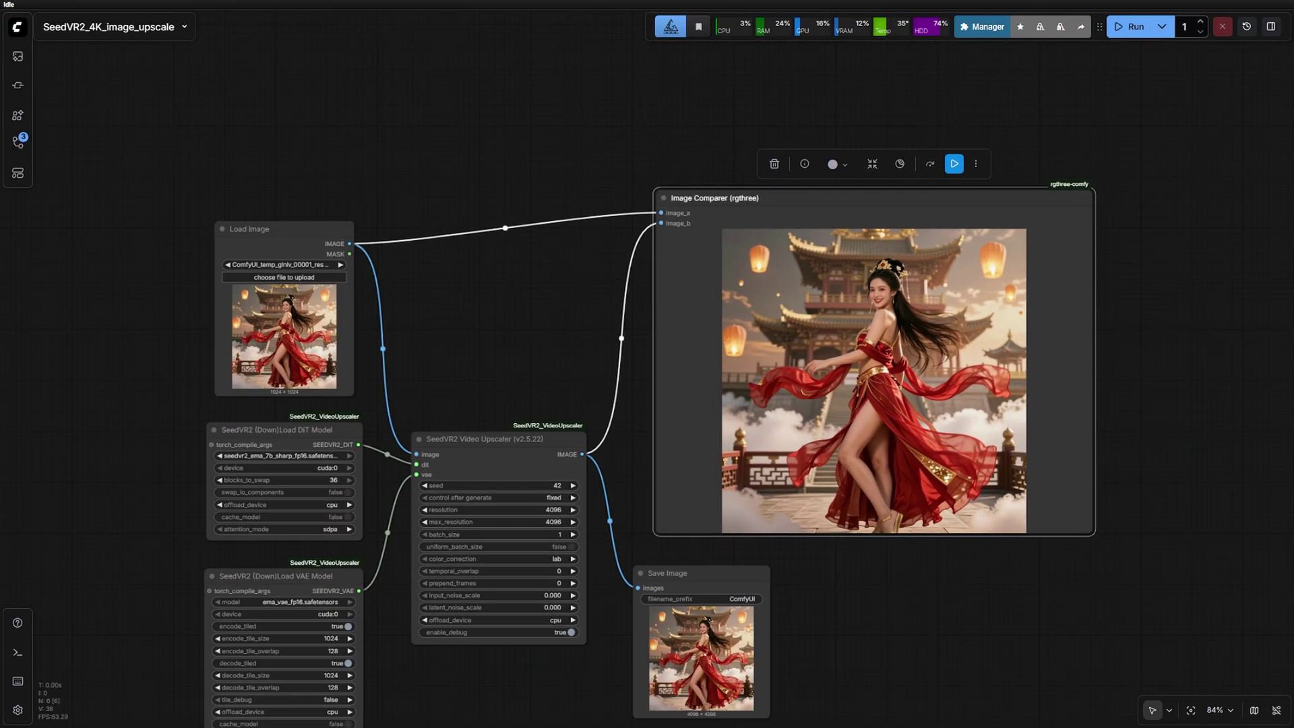
Load ComfyUI_temp_glnlv_00016_.png into the Load Image node
left_click_drag(337, 317, 296, 347)
scroll(278, 398, "up", 4)
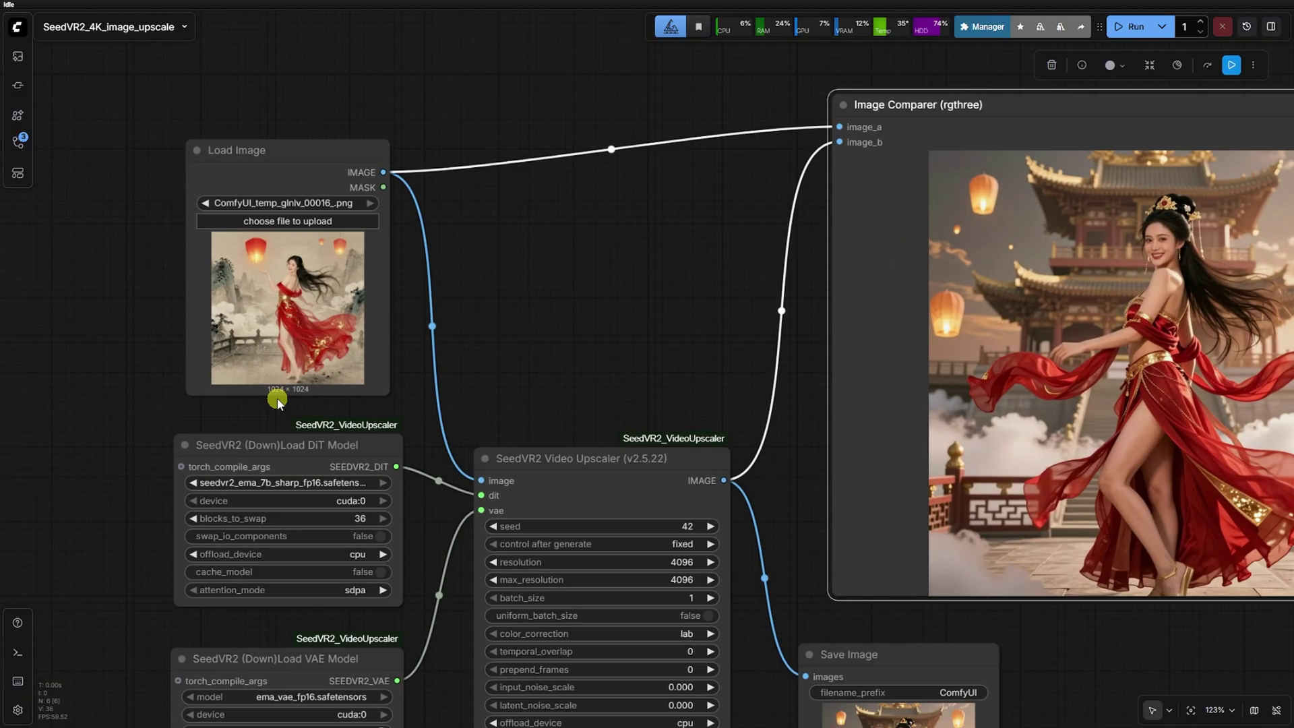
scroll(277, 400, "up", 6)
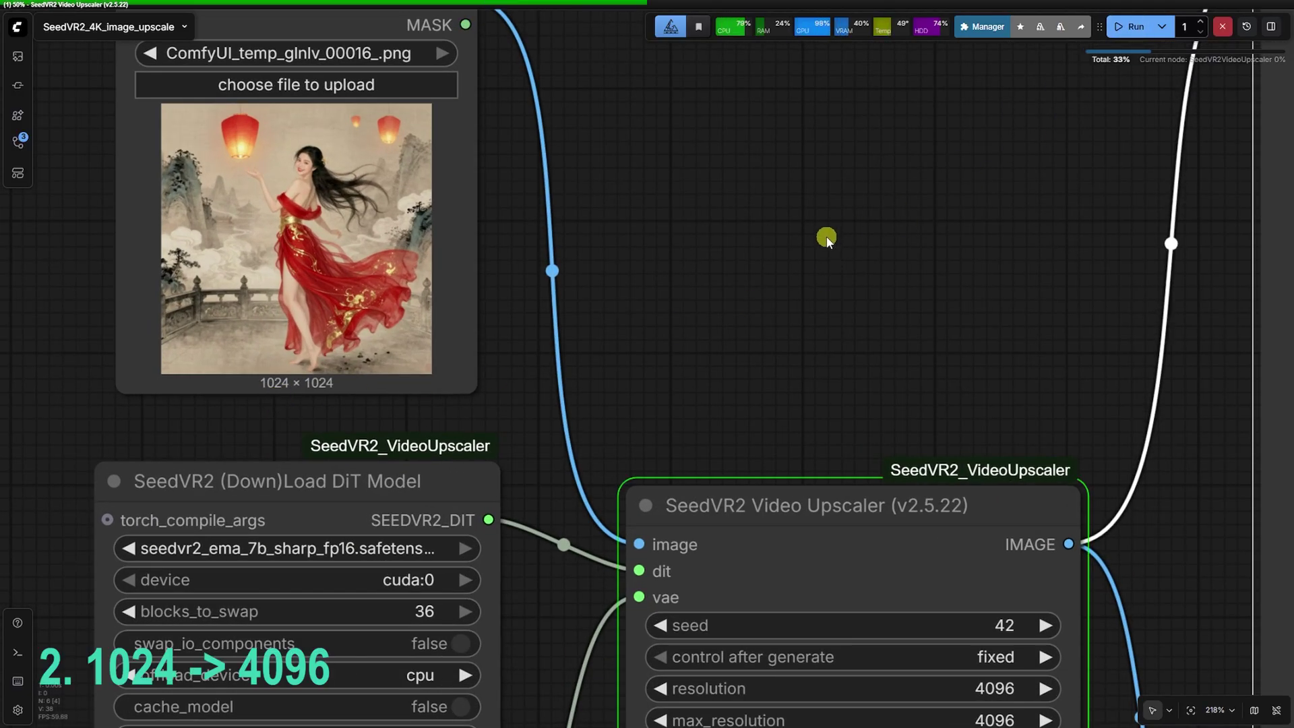
scroll(827, 237, "down", 2)
left_click_drag(674, 405, 637, 160)
Keep seedvr2_ema_7b_sharp_fp16 as the DiT model for the 4096 upscale
left_click(448, 250)
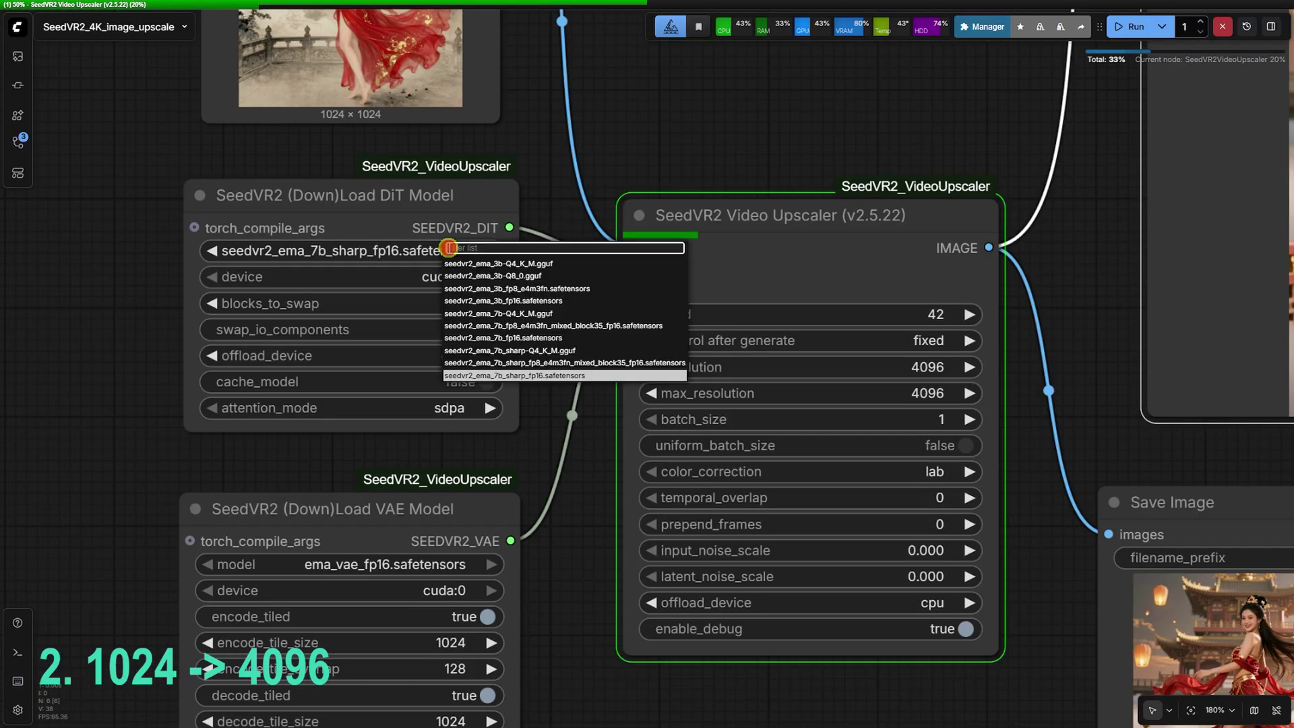
left_click(524, 377)
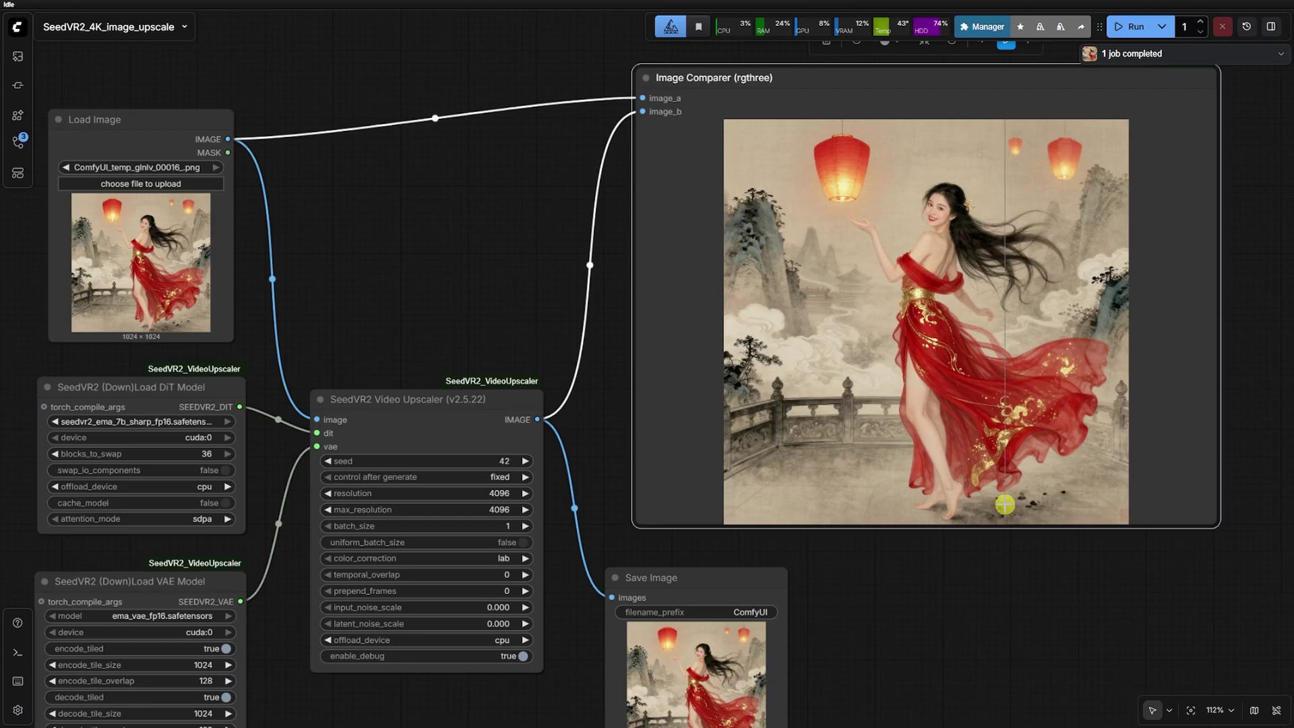
scroll(1032, 231, "up", 12)
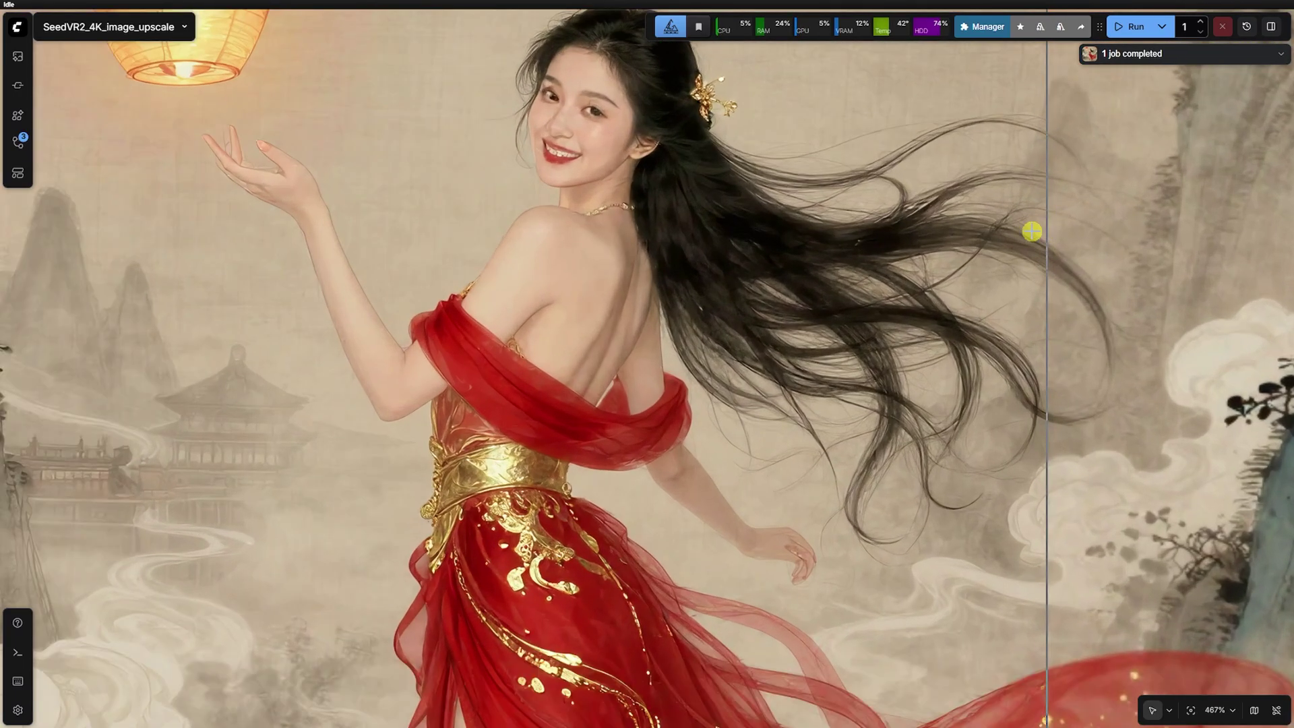
scroll(1032, 231, "up", 2)
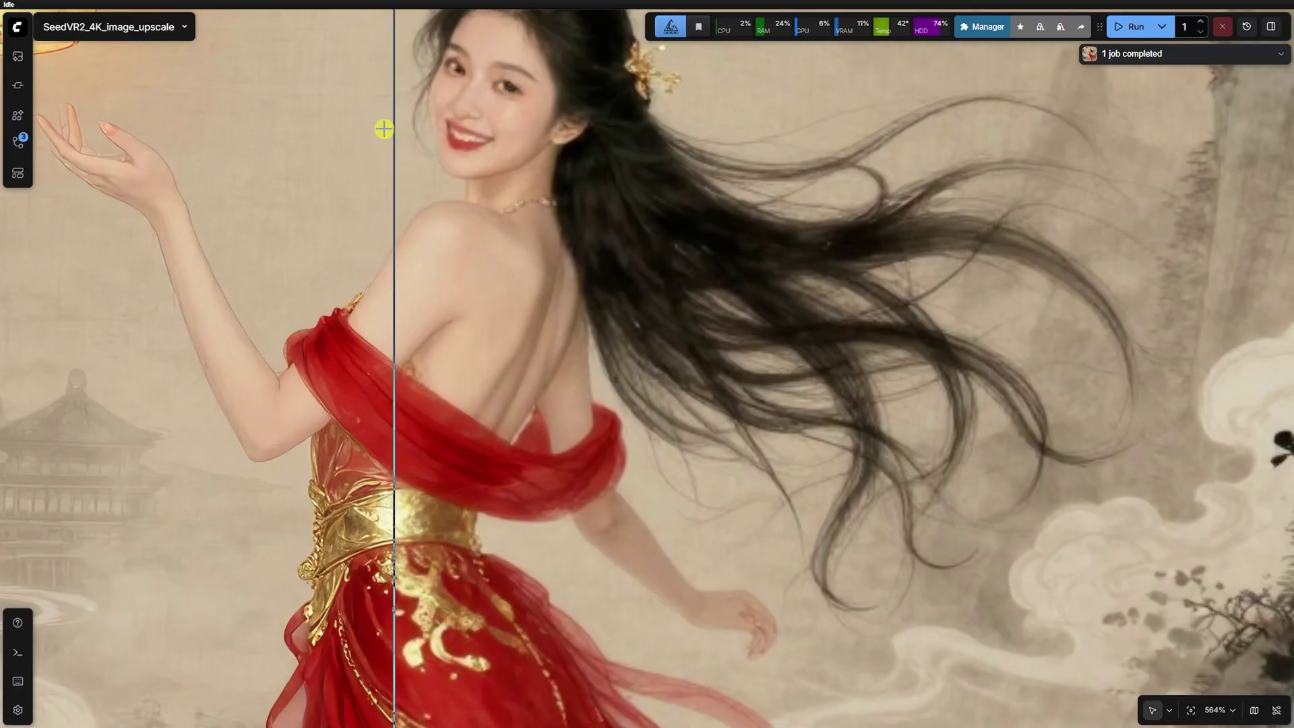
scroll(671, 128, "down", 4)
scroll(272, 155, "up", 4)
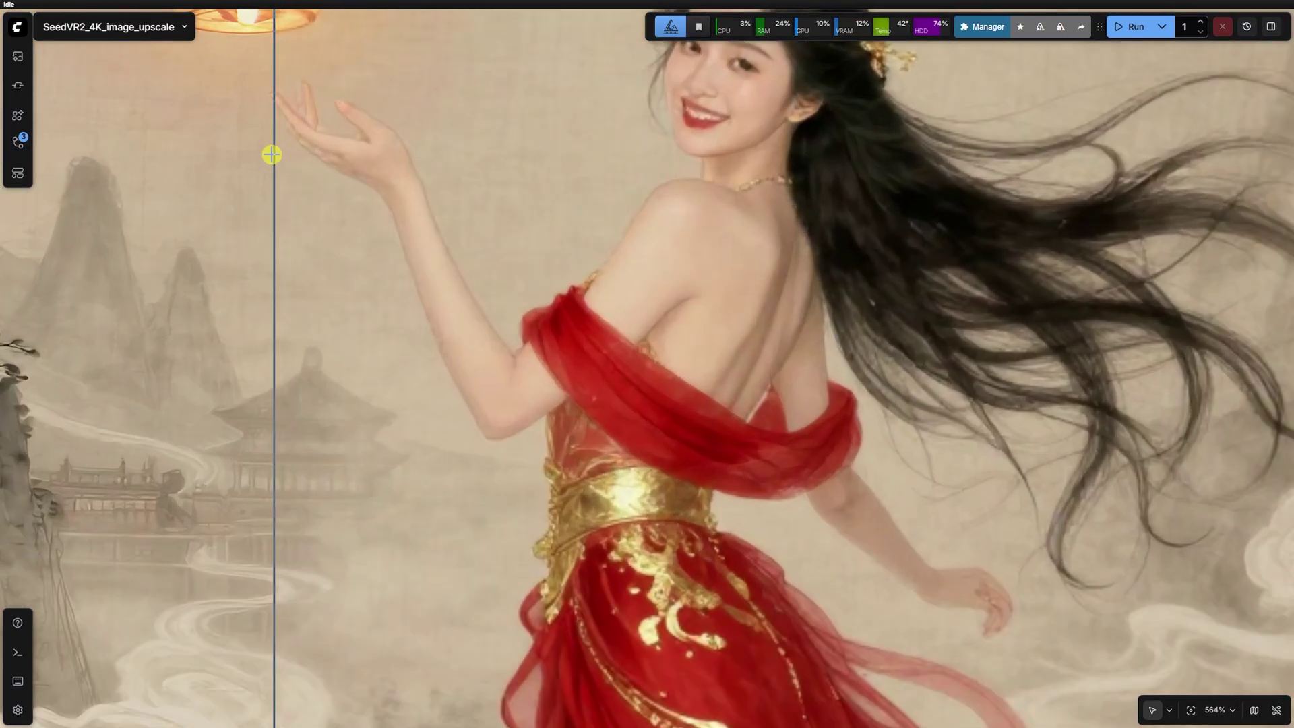
scroll(272, 154, "up", 3)
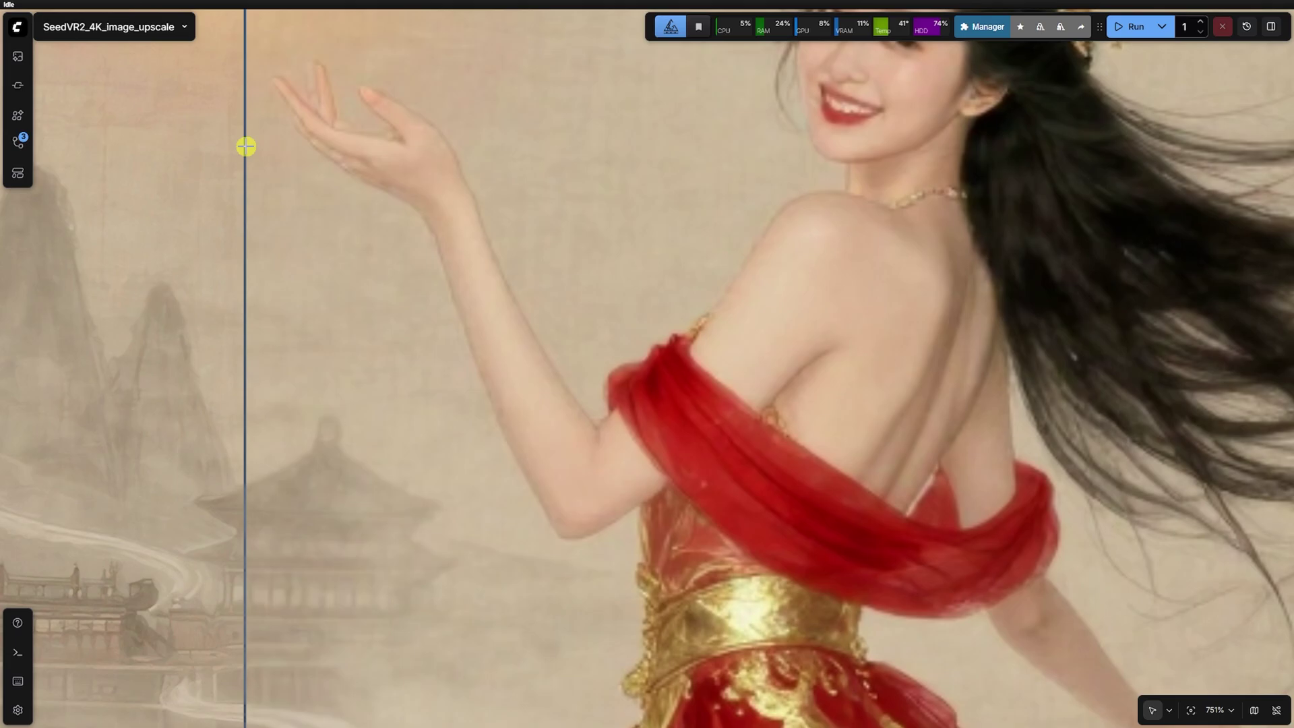
scroll(376, 298, "down", 4)
scroll(405, 337, "up", 4)
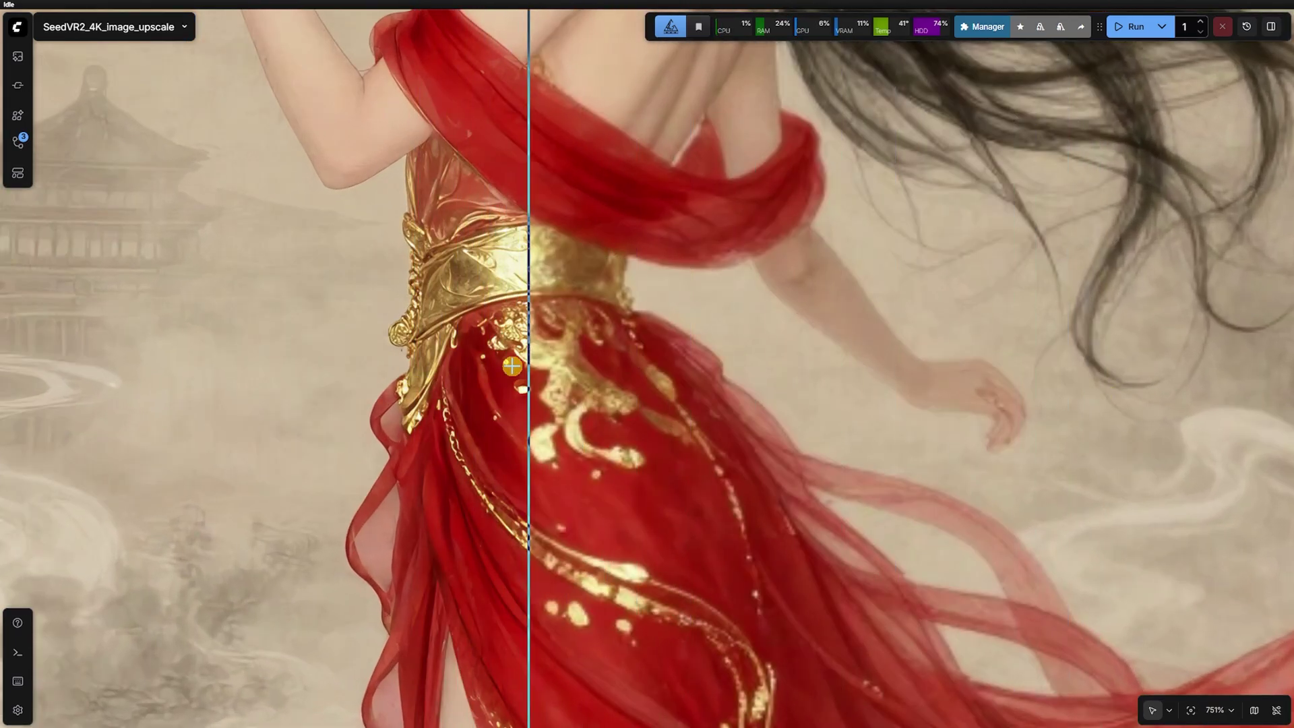
scroll(573, 506, "down", 4)
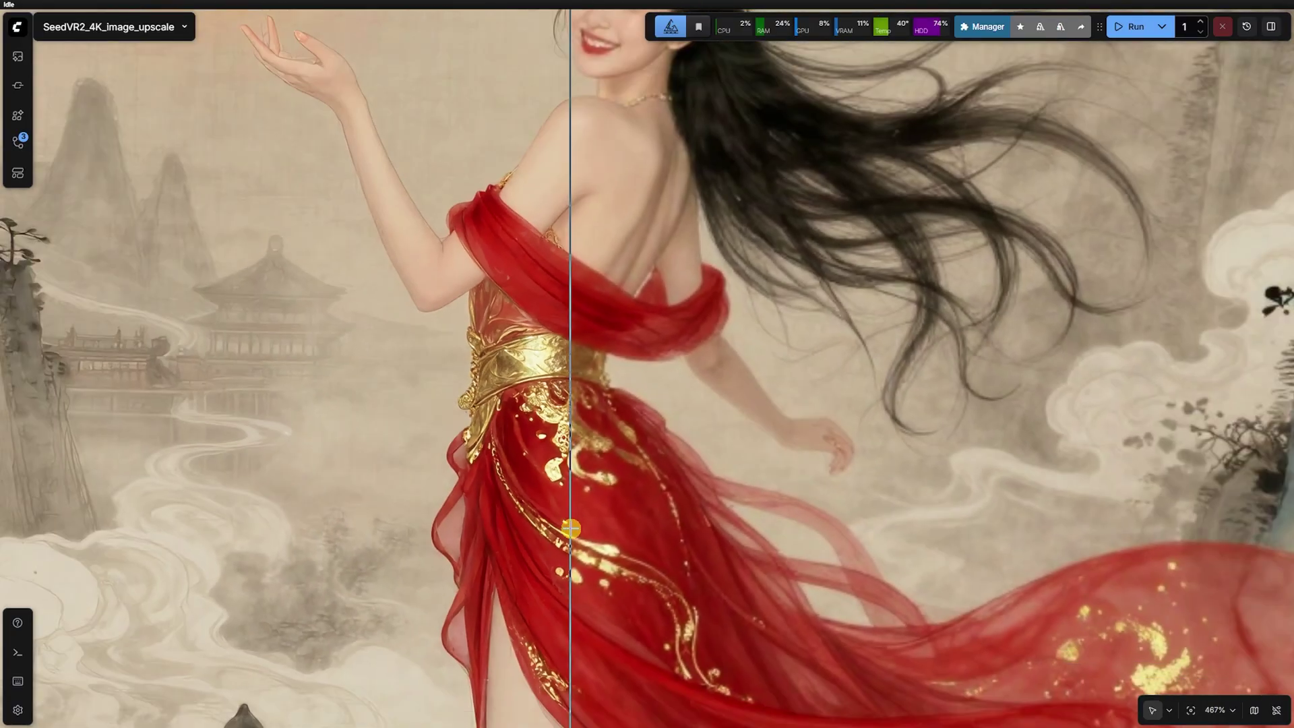
scroll(586, 203, "up", 4)
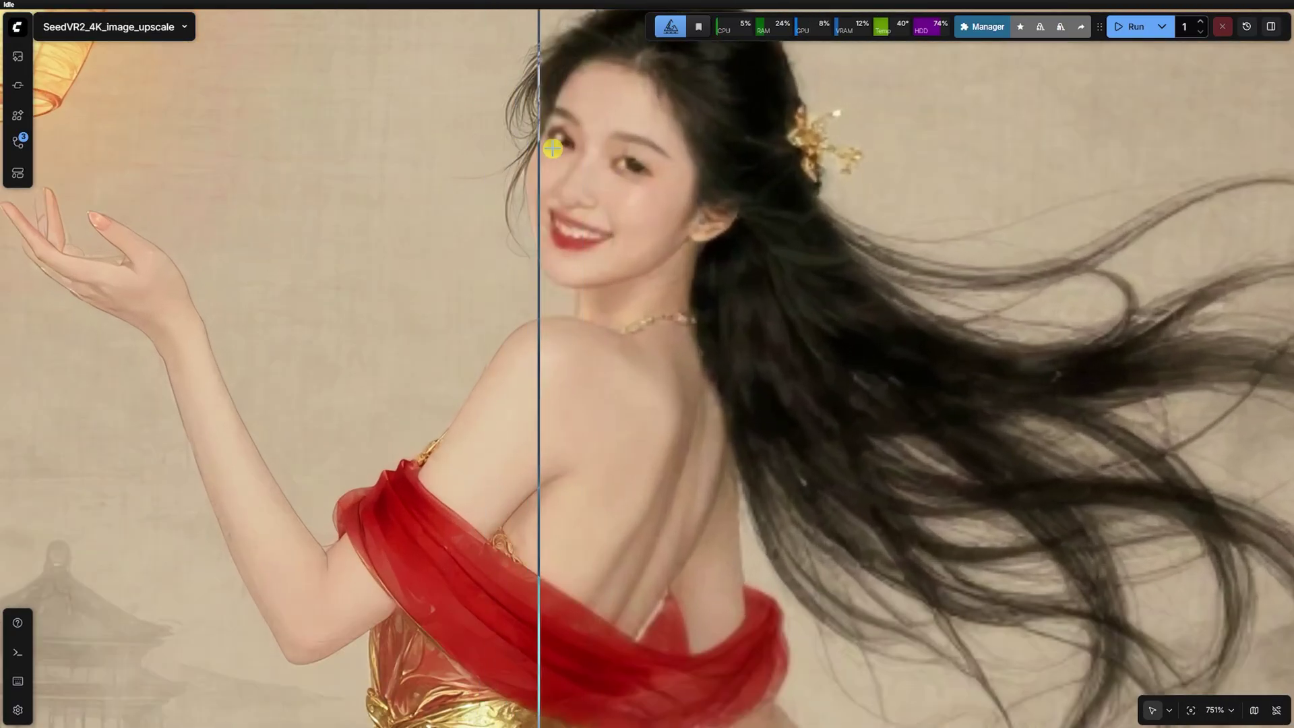
Load ComfyUI_temp_glnlv_00017_.png and run the 4096 upscale
scroll(697, 337, "down", 15)
left_click_drag(94, 314, 93, 309)
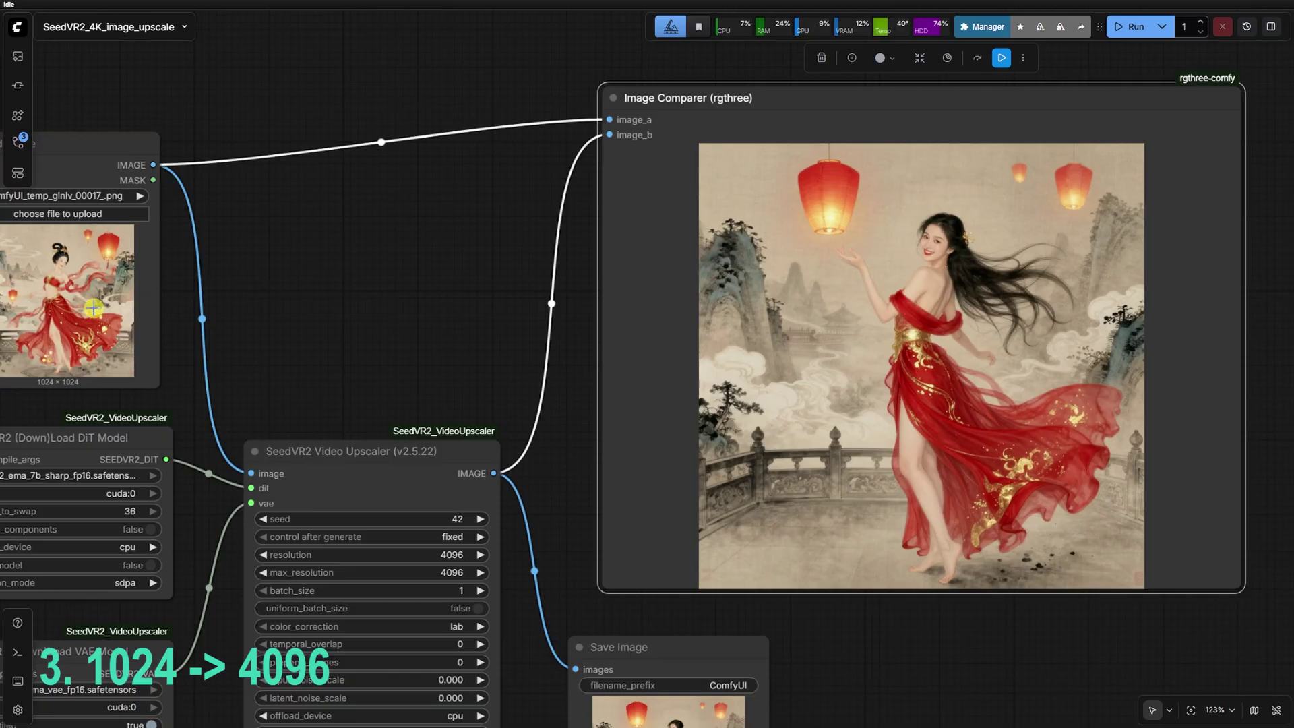
left_click(1122, 30)
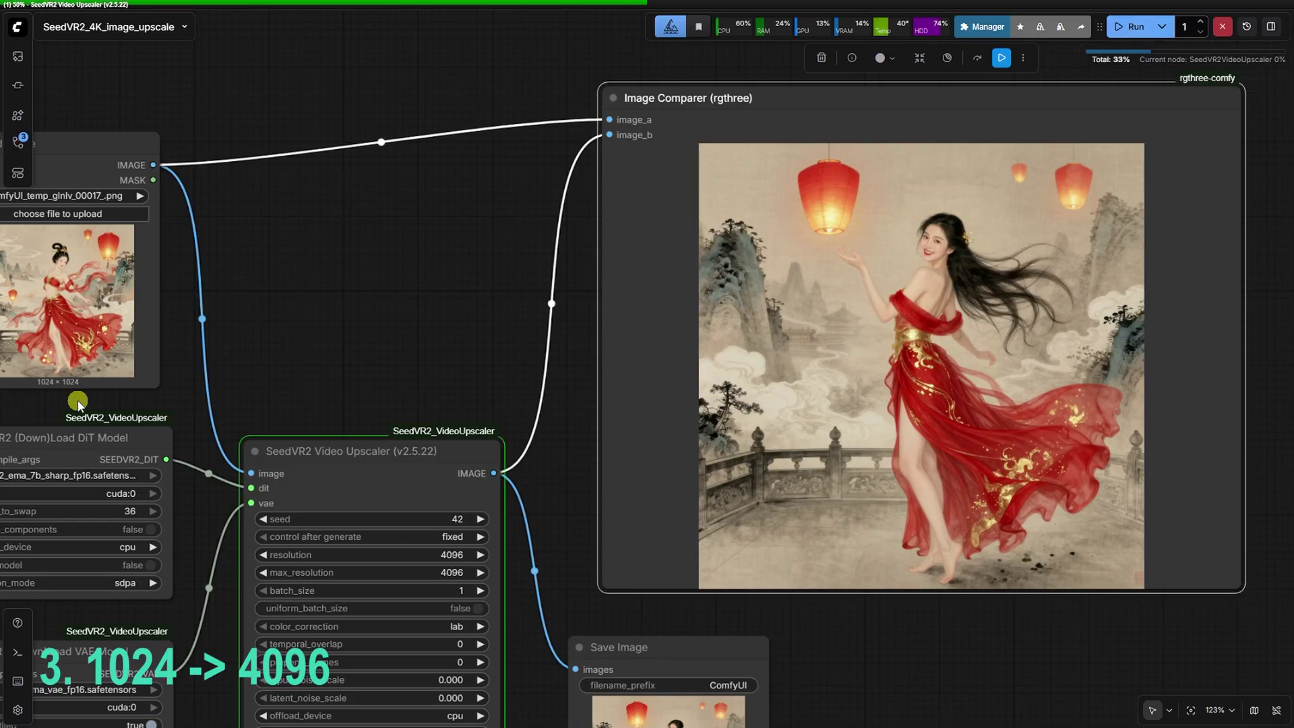
Zoom around the Image Comparer to inspect the dancer upscale against the original
scroll(45, 411, "up", 5)
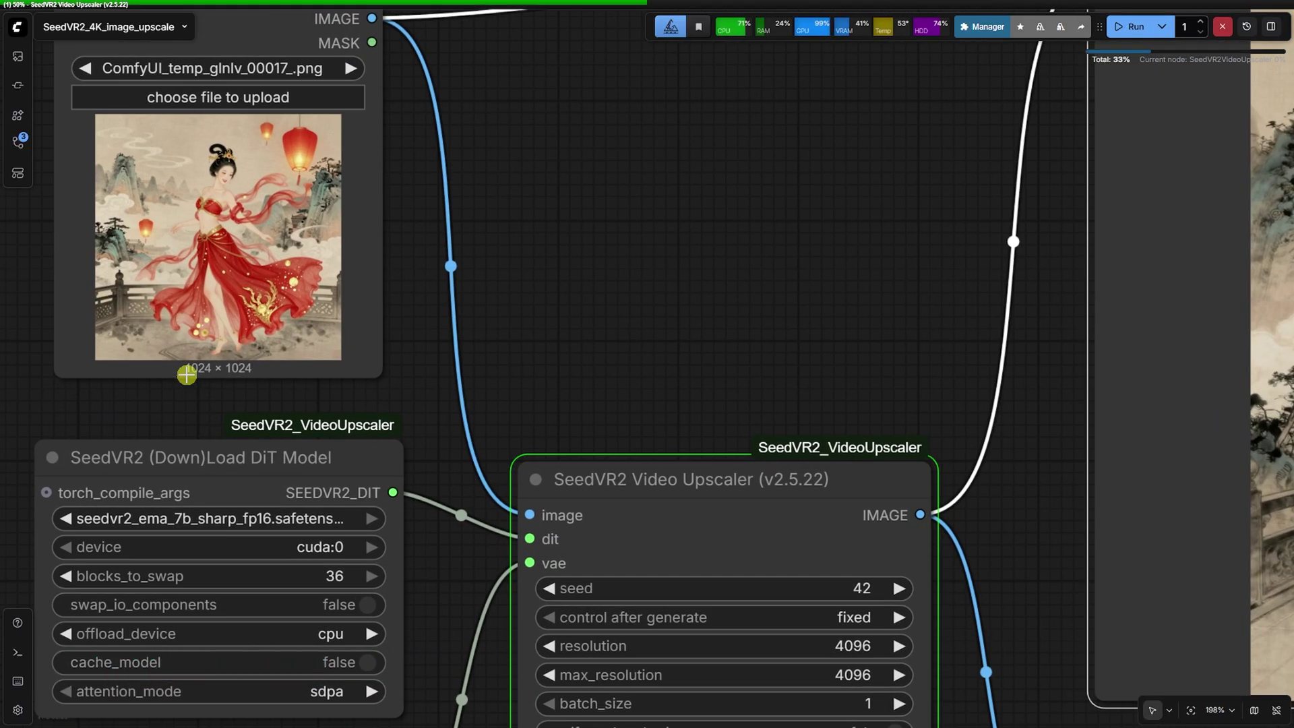
scroll(194, 396, "down", 7)
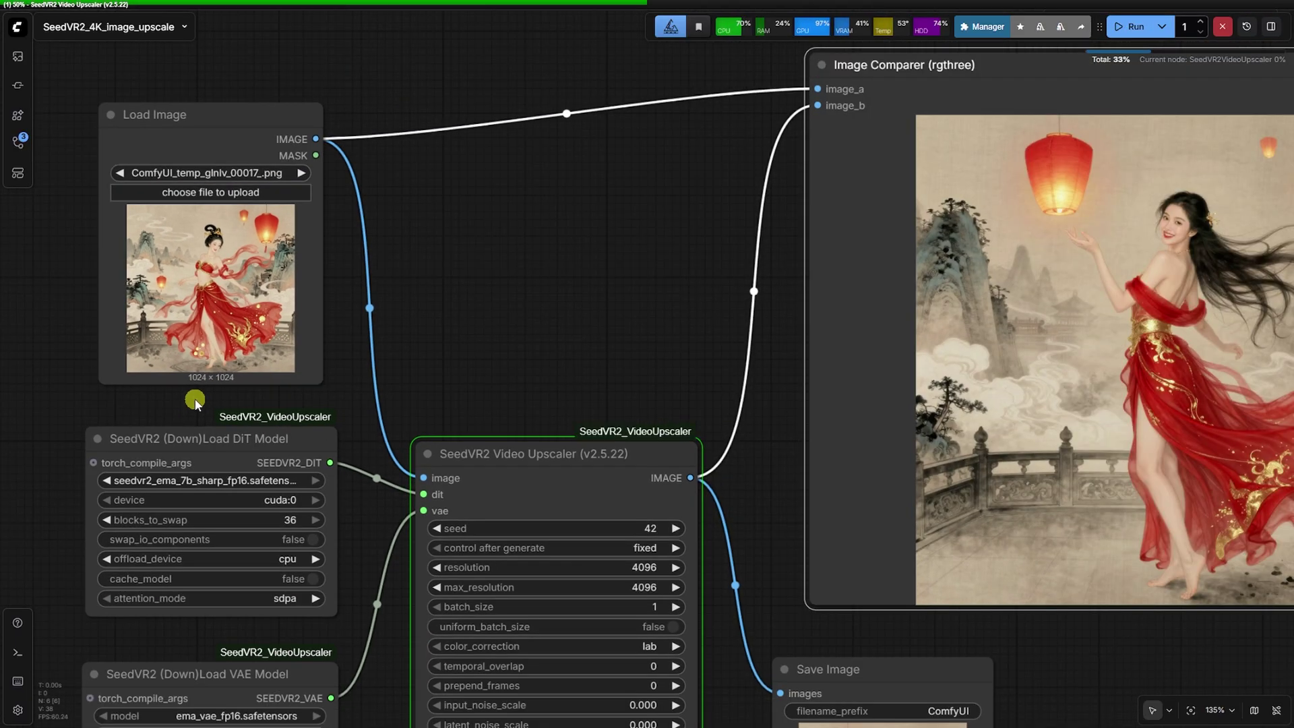
scroll(676, 269, "up", 8)
scroll(676, 242, "up", 12)
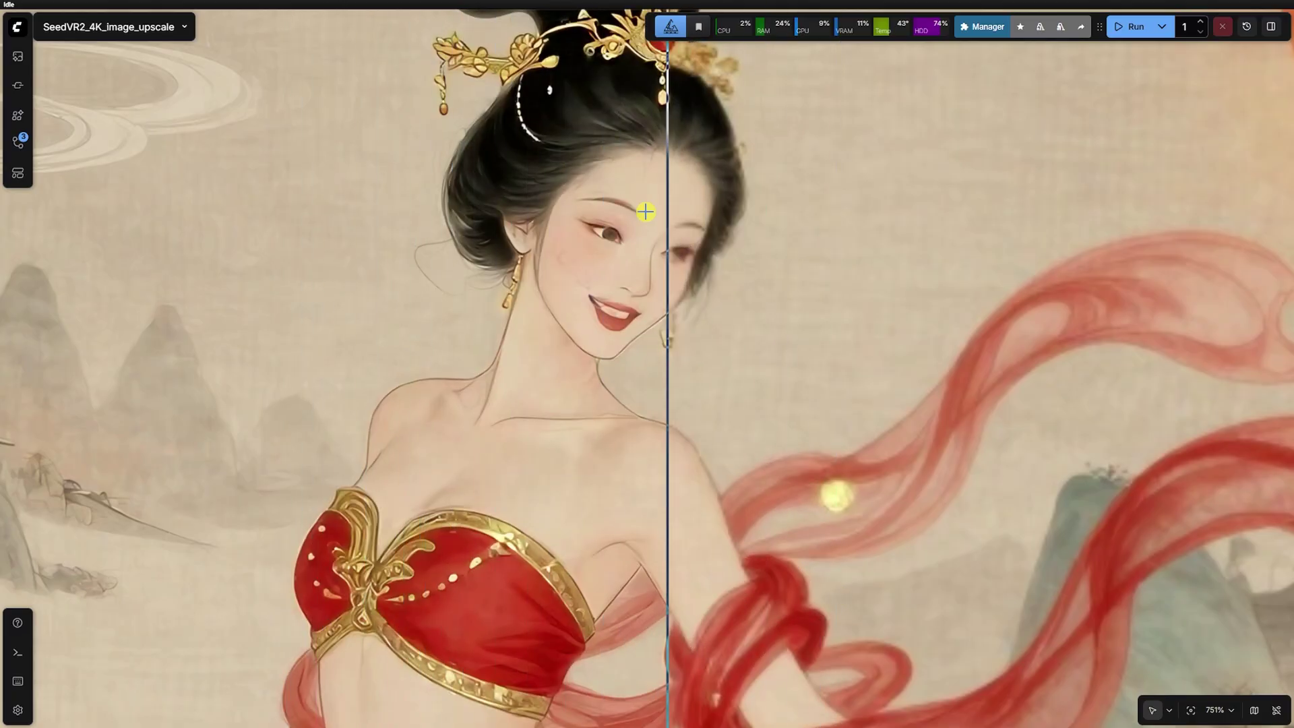
scroll(607, 209, "down", 12)
scroll(445, 546, "up", 12)
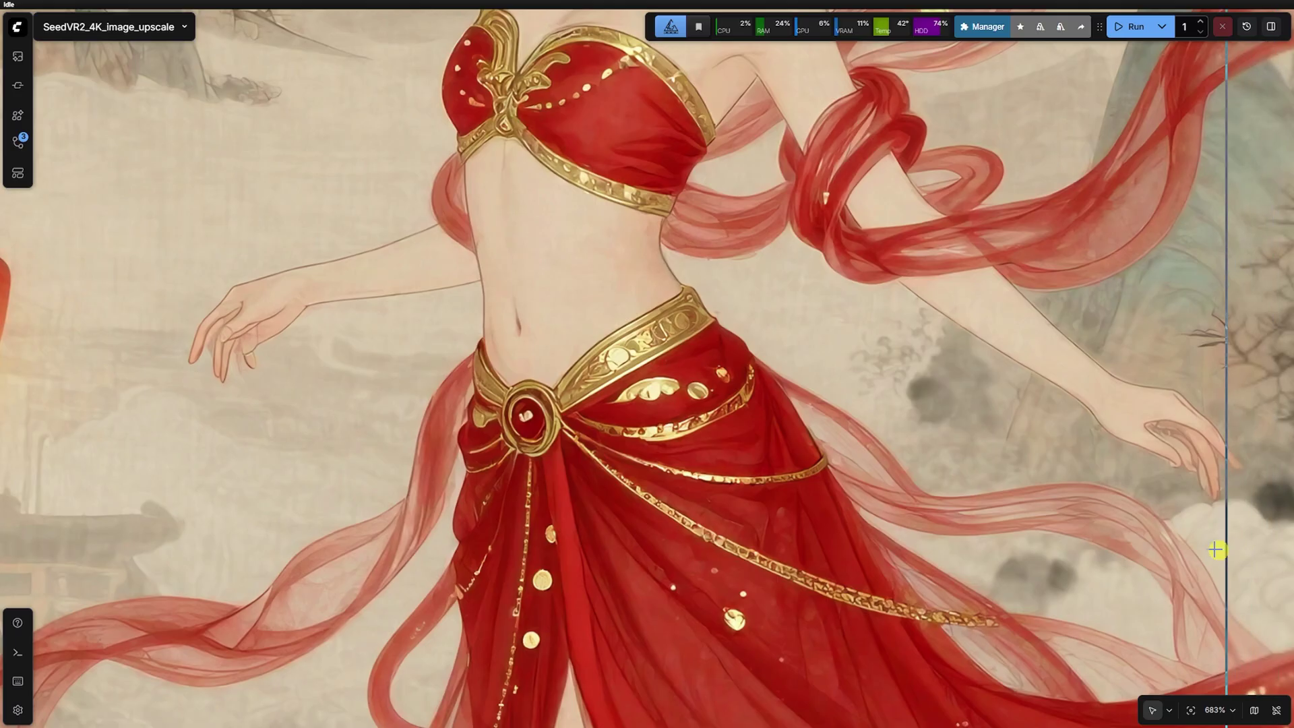
scroll(925, 520, "down", 10)
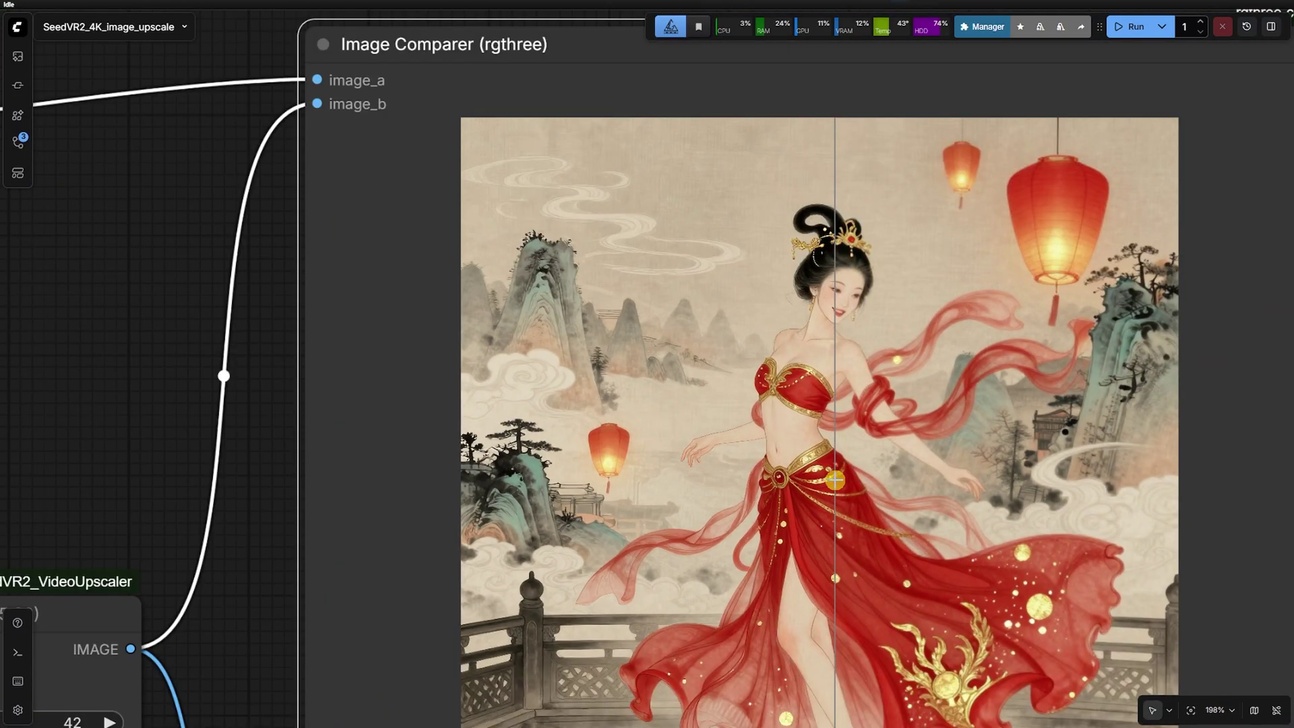
Load ComfyUI_temp_glnlv_00041_.png, the 512×512 ink-wash dancer, into Load Image
scroll(835, 480, "down", 5)
left_click_drag(231, 392, 610, 283)
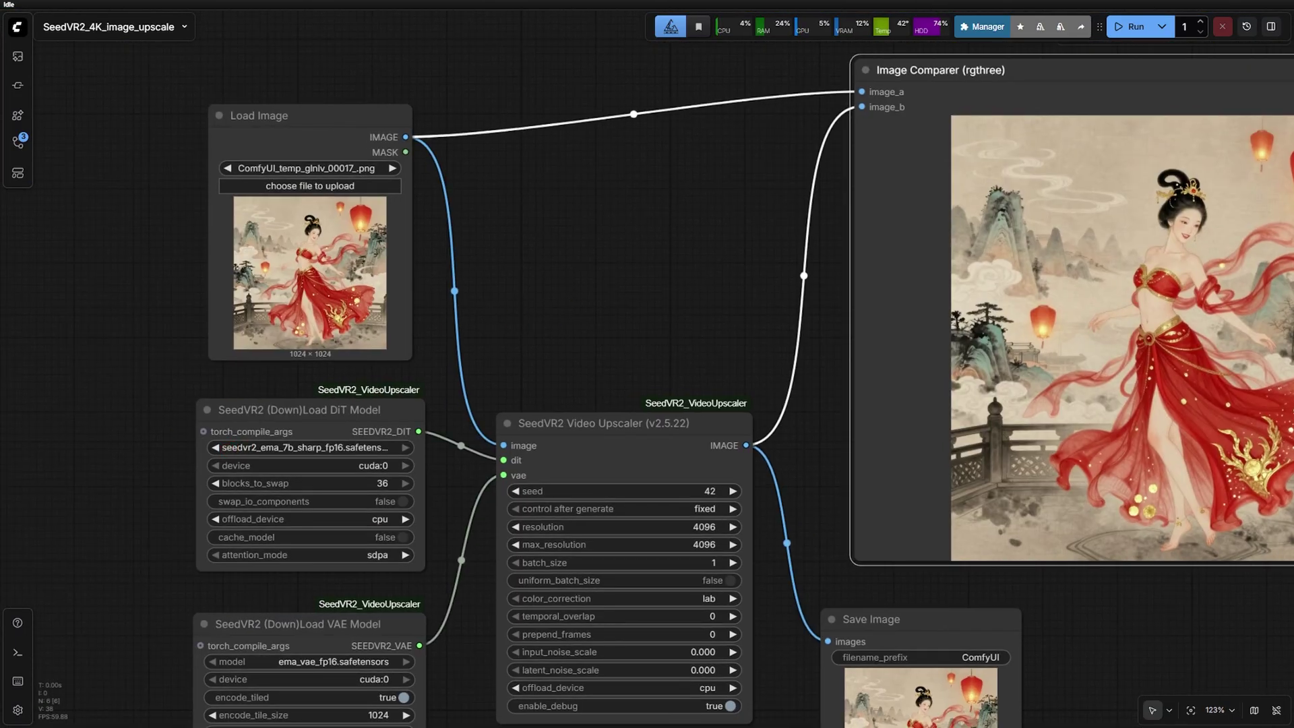
left_click_drag(226, 288, 233, 290)
scroll(295, 370, "up", 14)
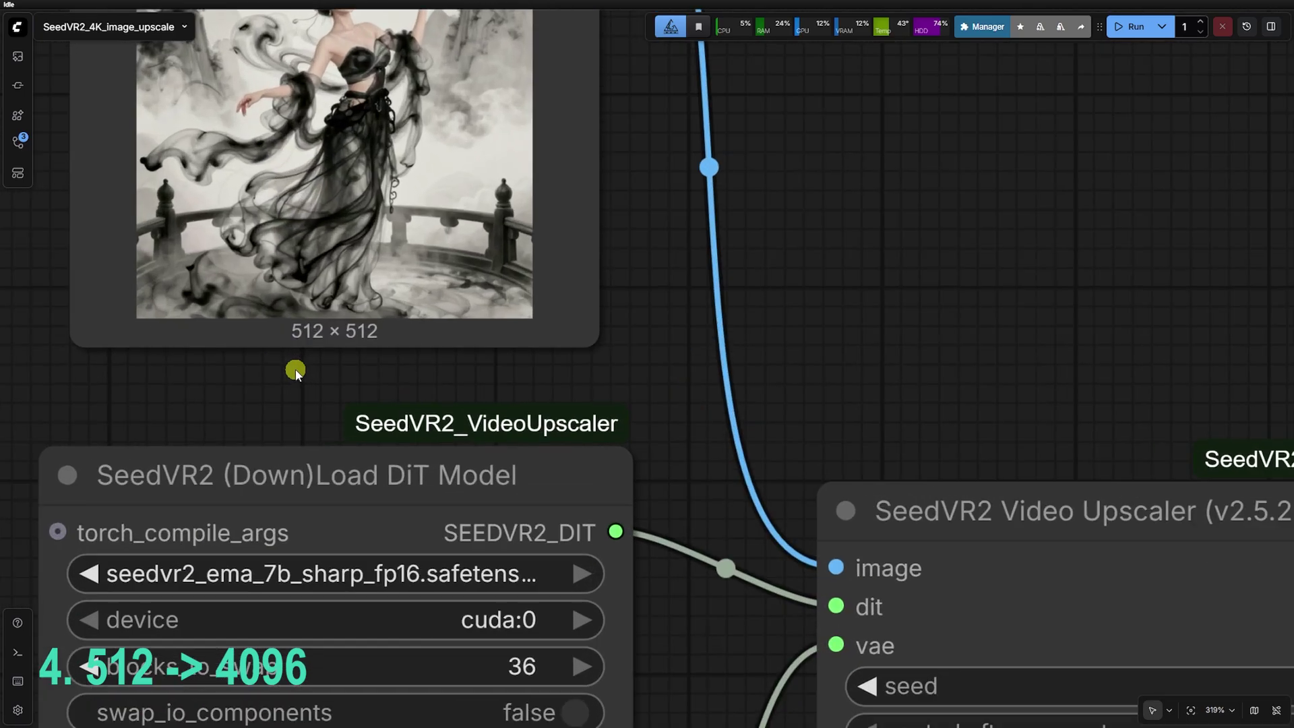
left_click_drag(291, 358, 472, 679)
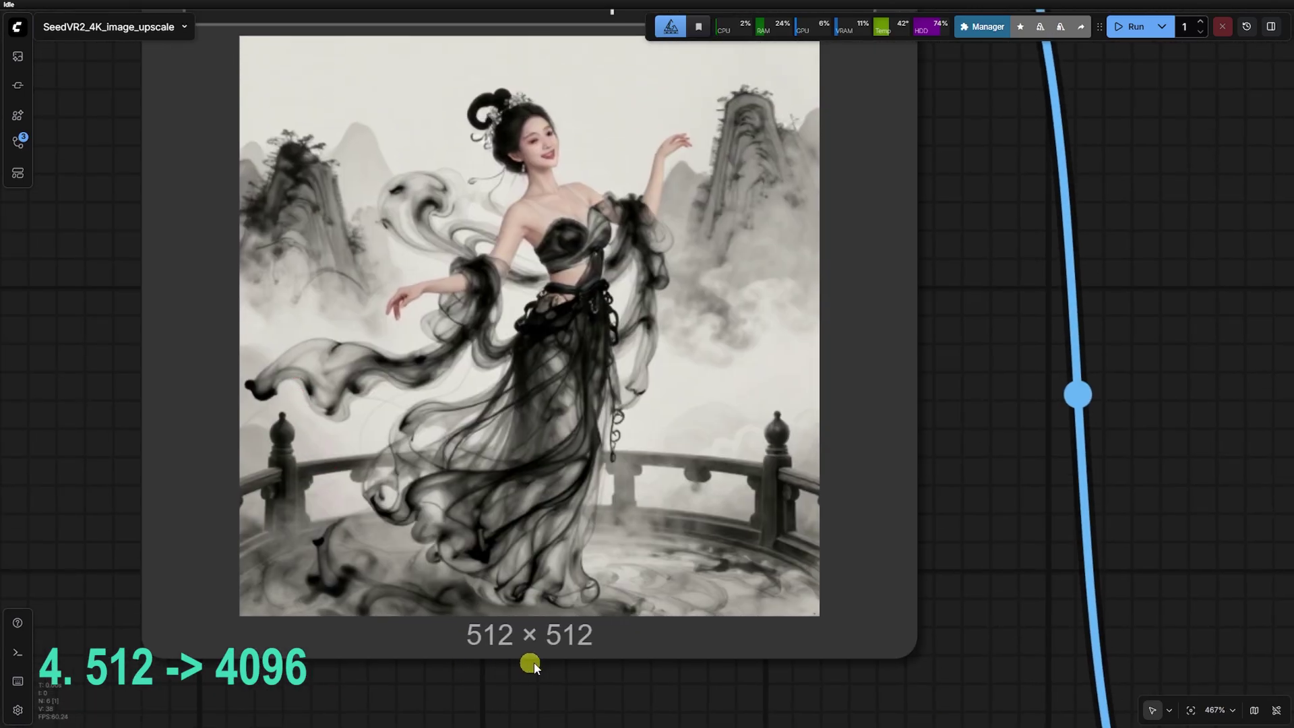
scroll(323, 231, "down", 4)
scroll(323, 330, "up", 11)
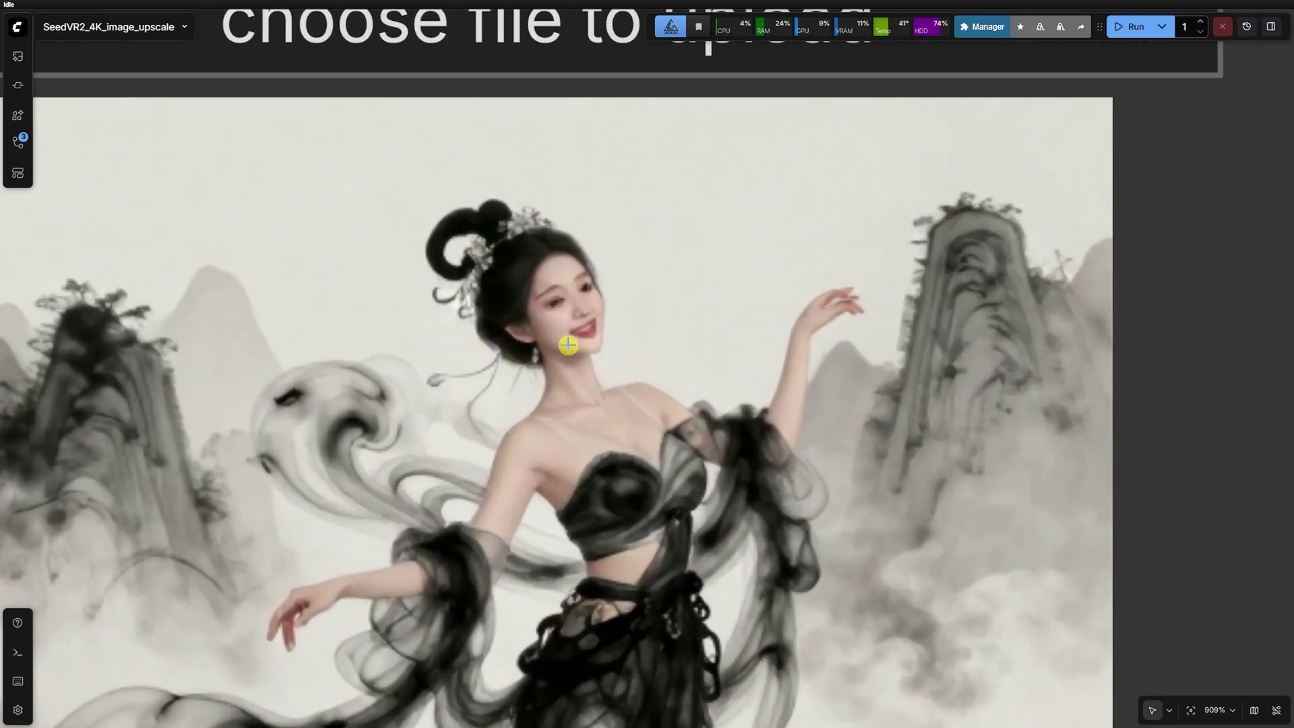
scroll(478, 322, "down", 15)
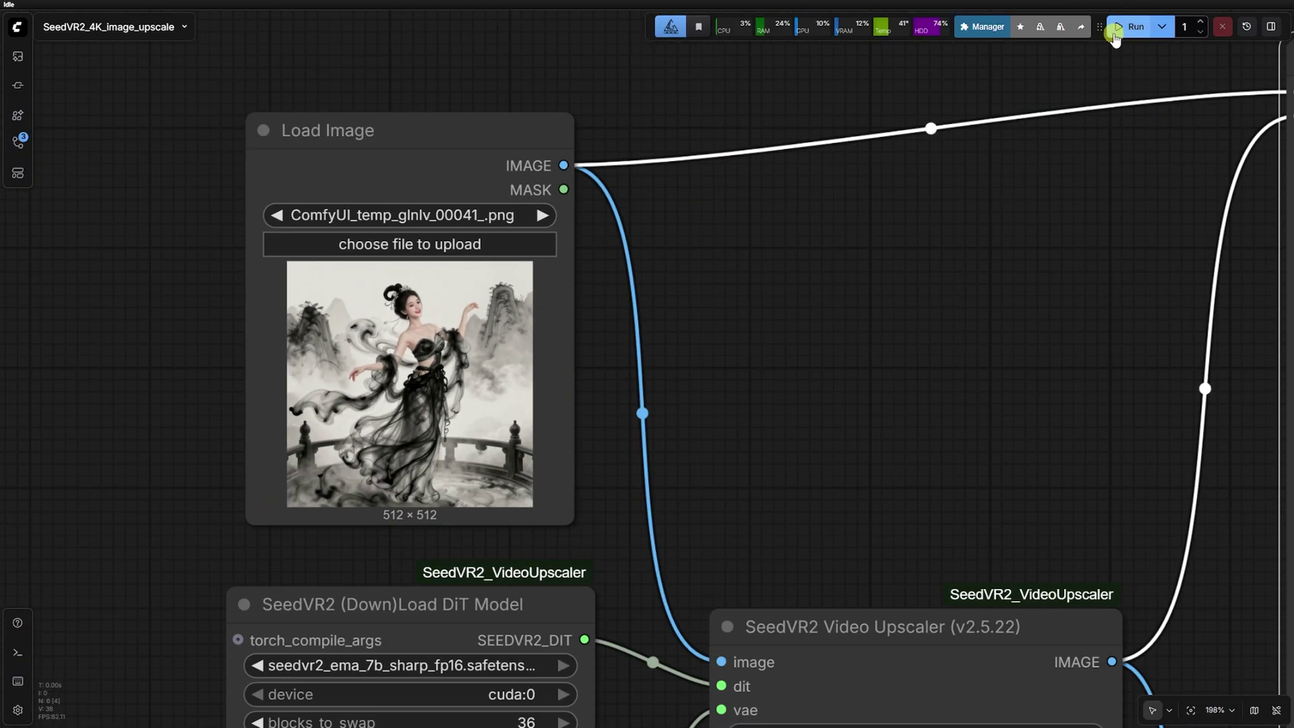
Run the 4096 upscale and zoom into the Image Comparer to compare sharpness
left_click(1115, 34)
scroll(856, 191, "down", 7)
scroll(856, 229, "up", 20)
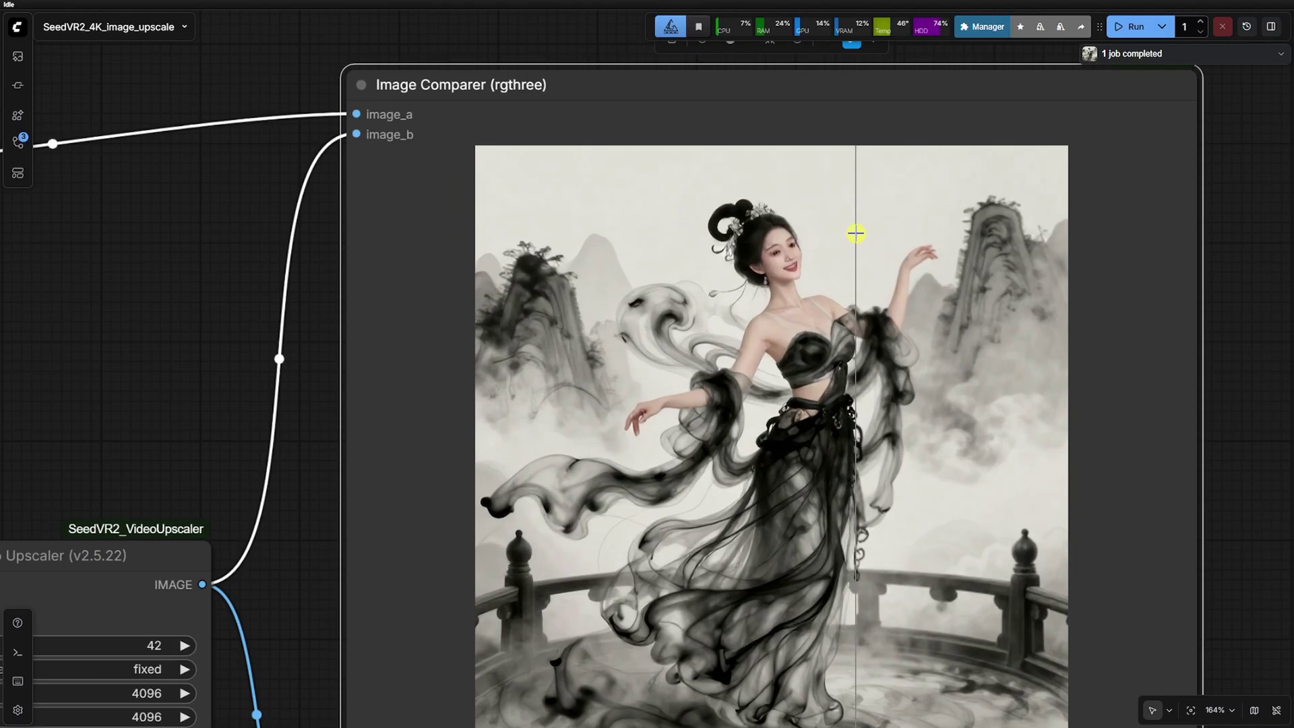
scroll(846, 299, "up", 3)
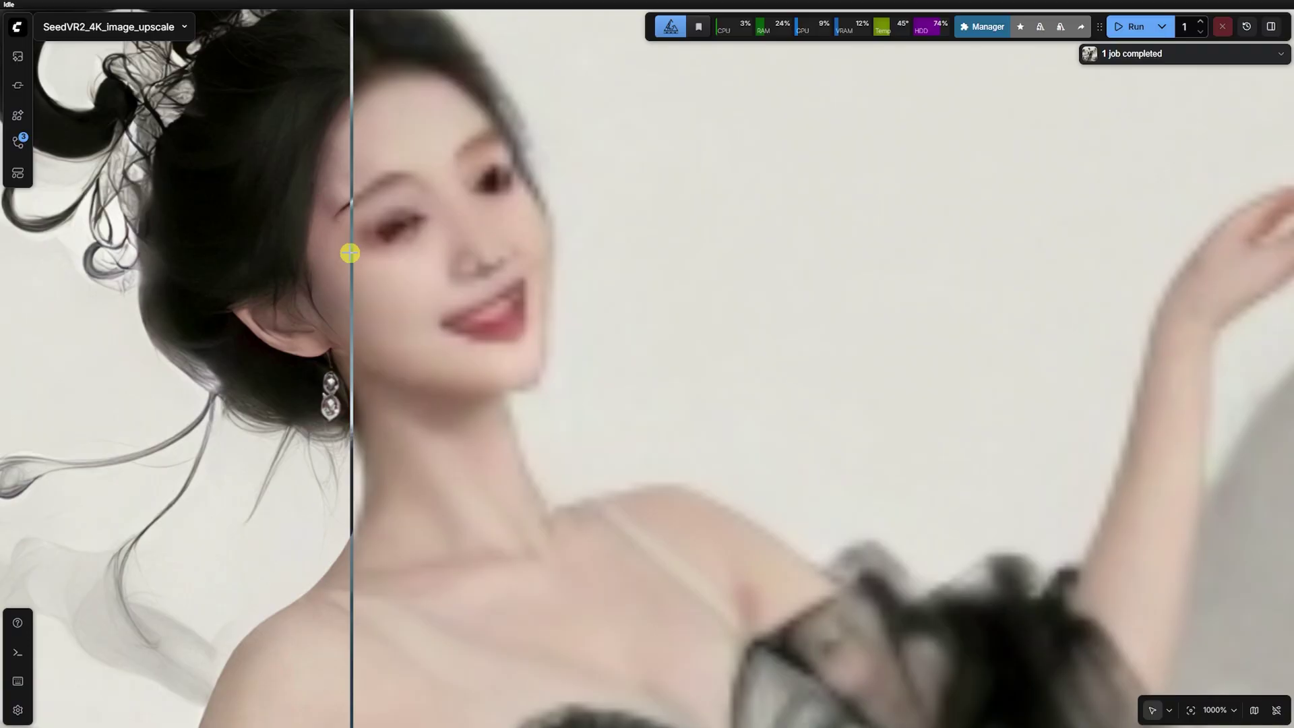
scroll(725, 266, "down", 2)
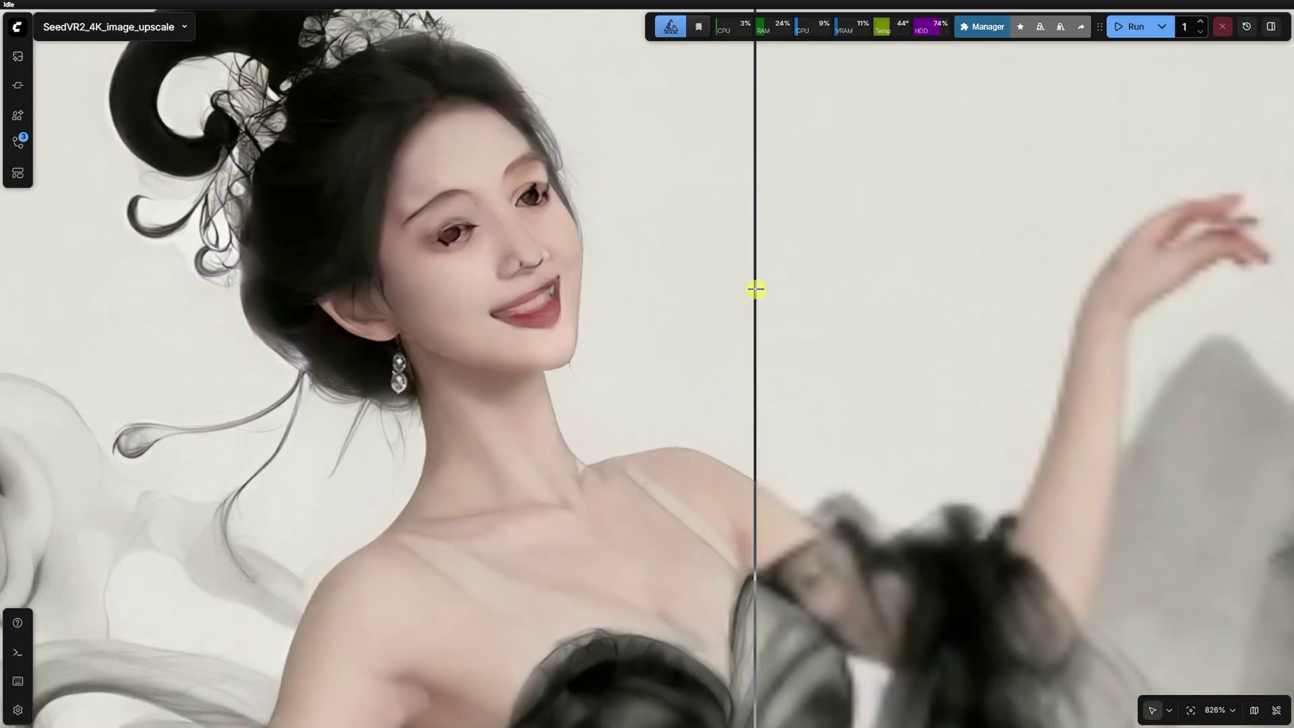
scroll(756, 289, "down", 10)
scroll(488, 607, "up", 10)
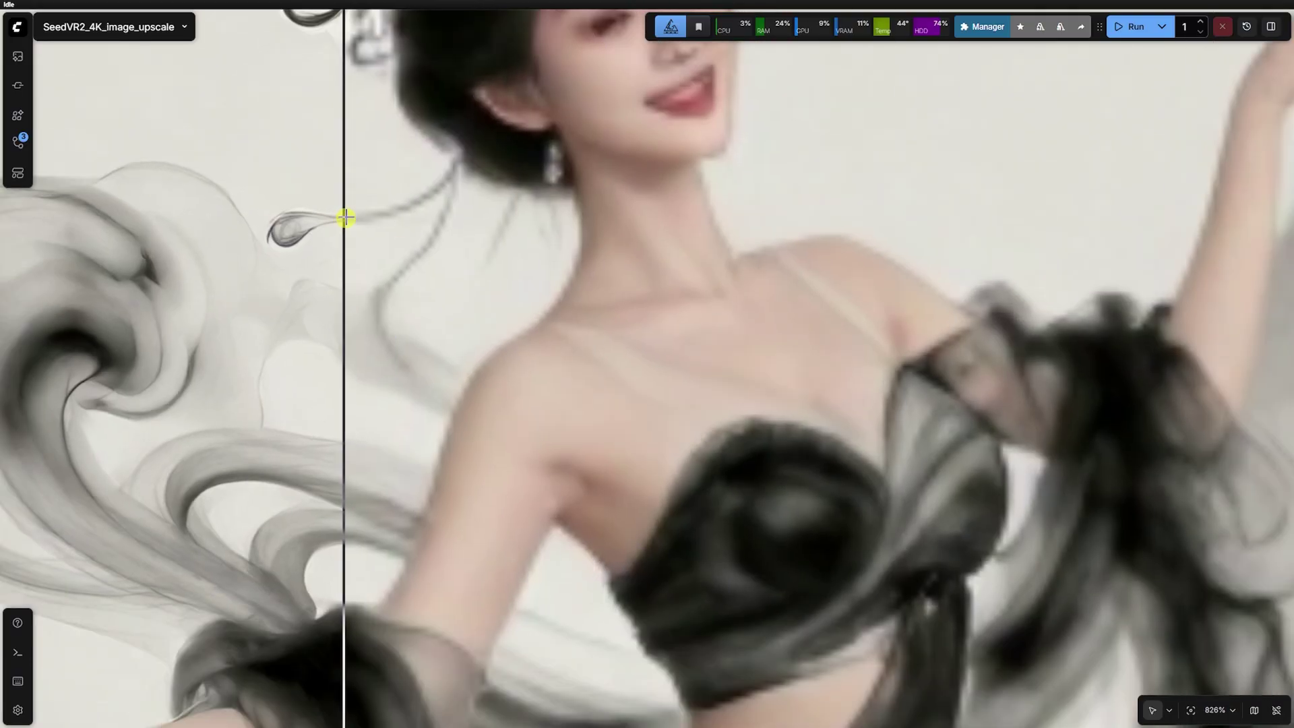
scroll(345, 217, "down", 6)
scroll(87, 515, "up", 6)
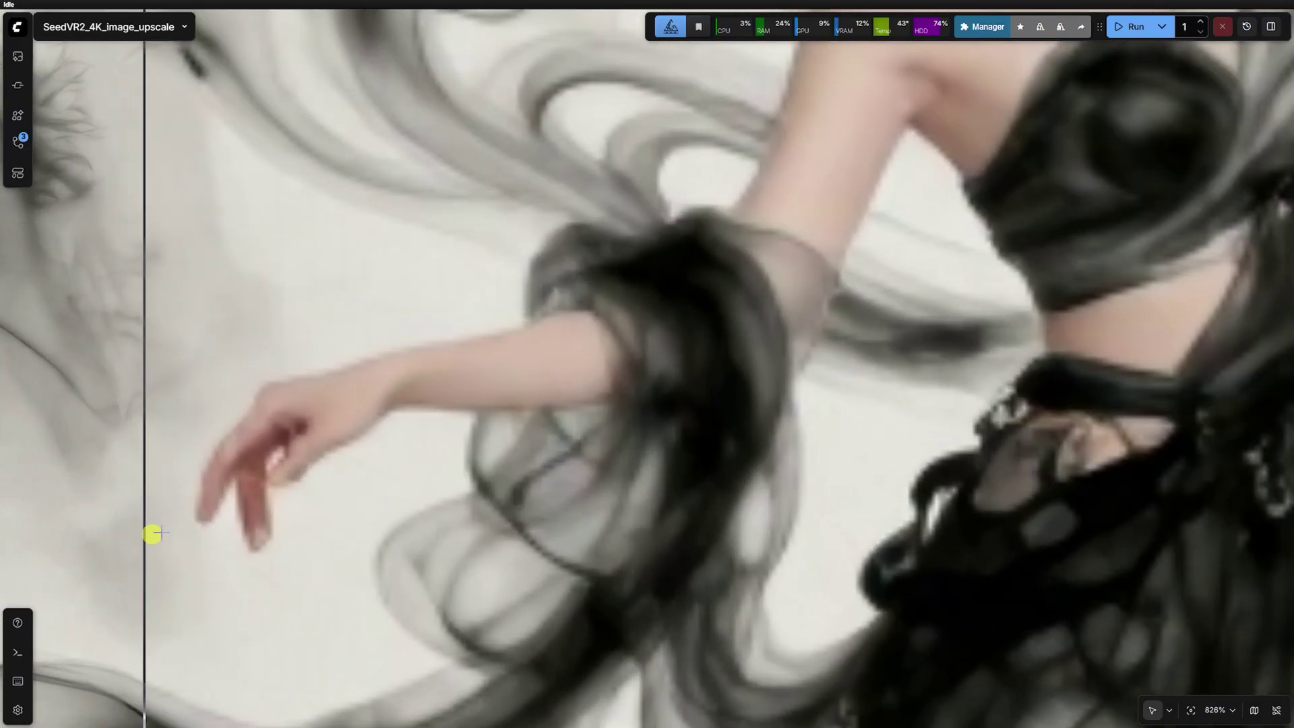
scroll(590, 515, "down", 8)
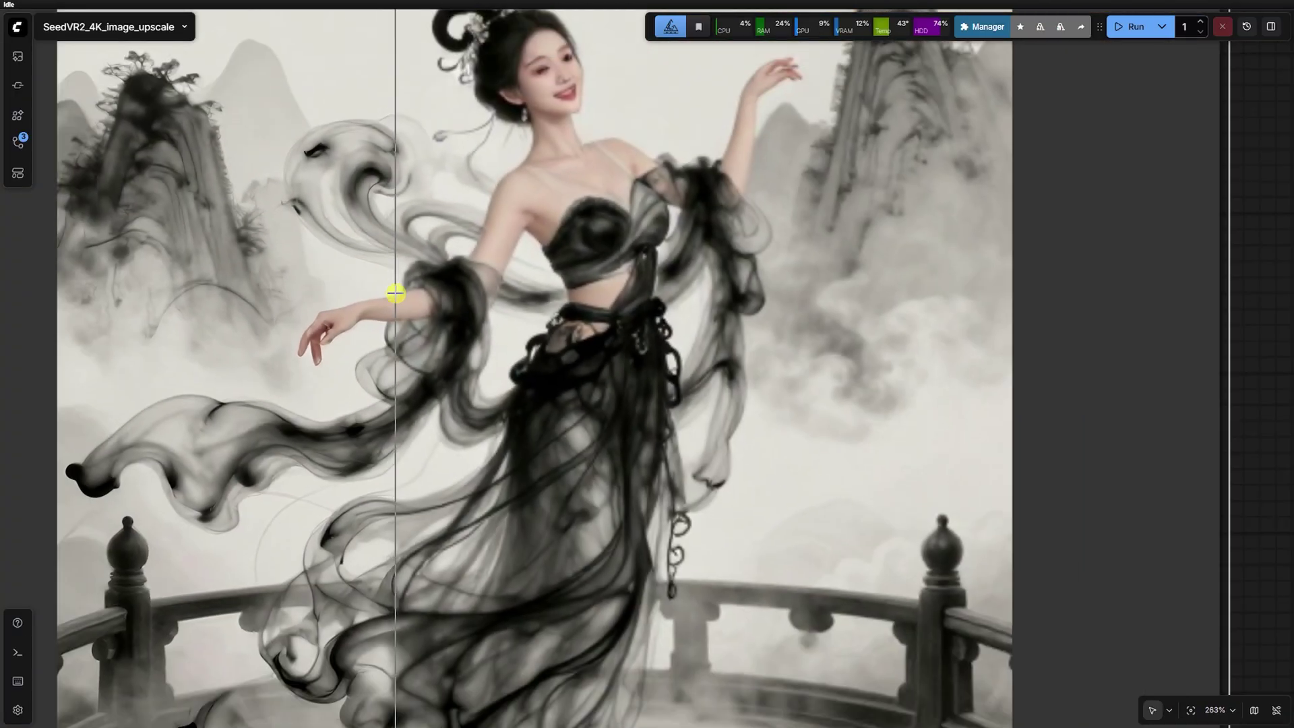
scroll(693, 155, "up", 3)
scroll(693, 155, "up", 10)
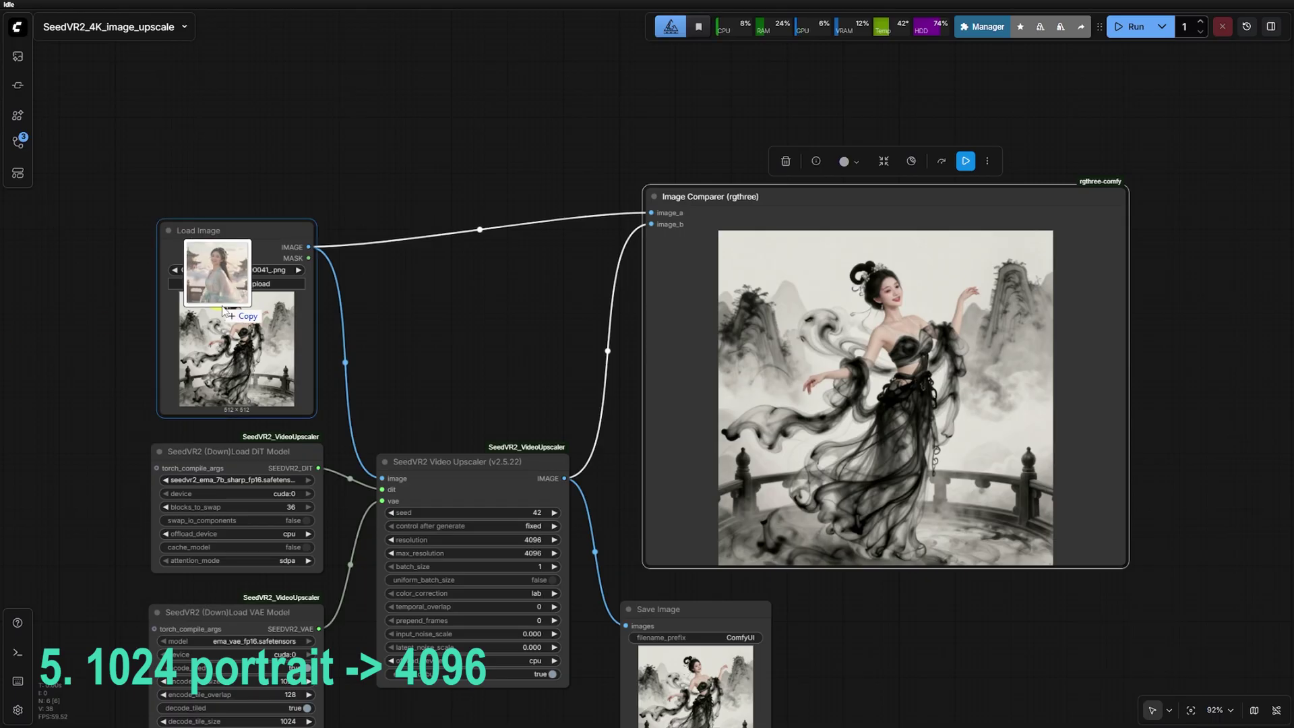
left_click_drag(225, 312, 225, 311)
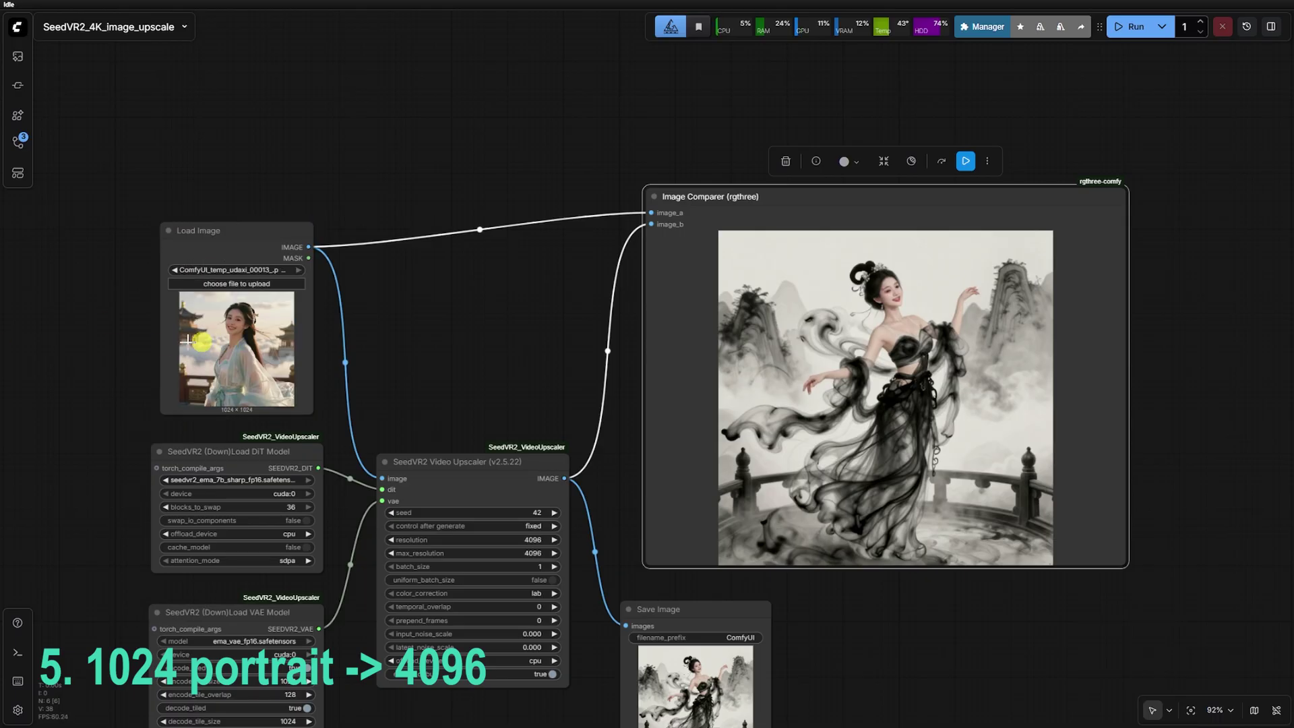
scroll(142, 345, "up", 15)
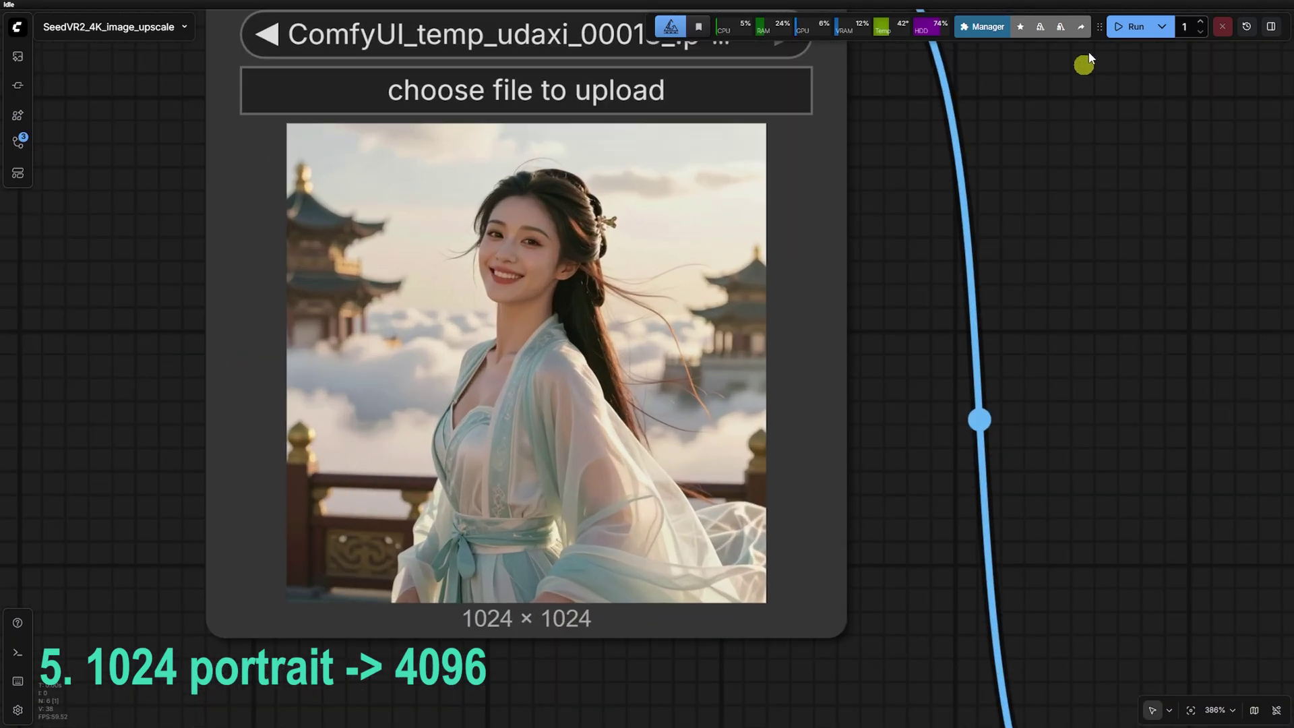
scroll(524, 255, "up", 10)
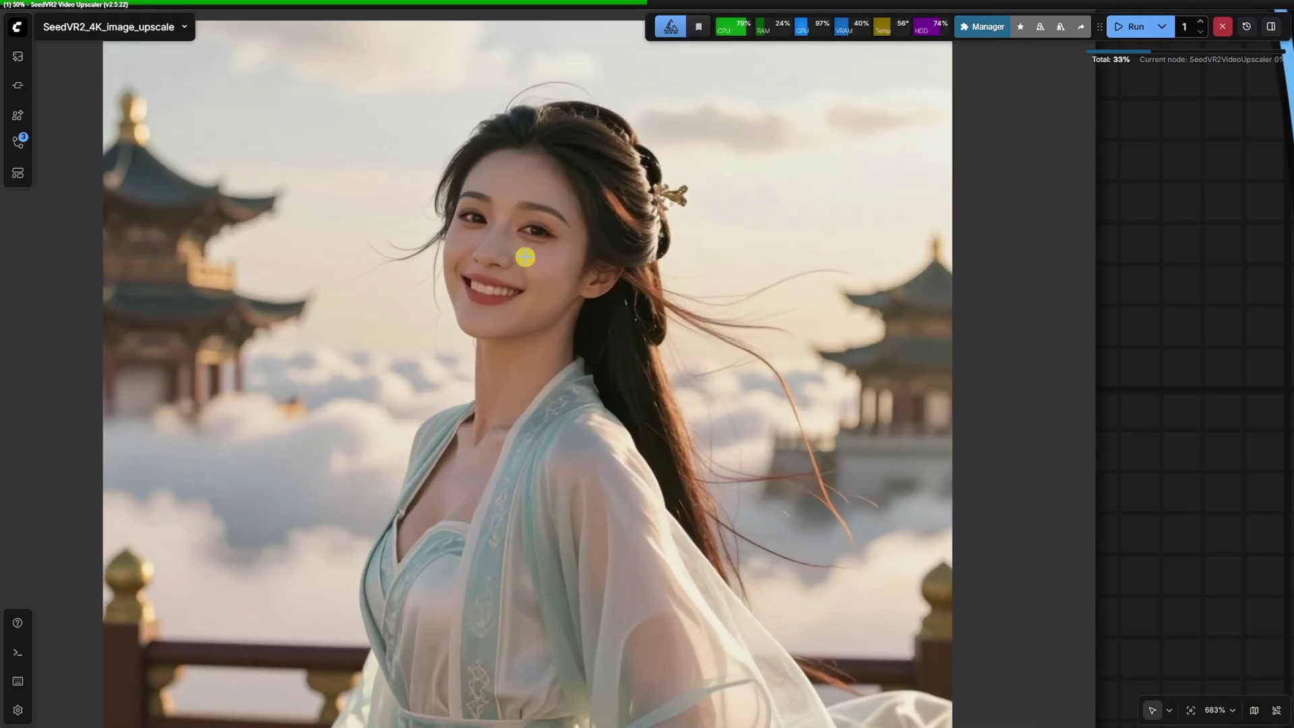
scroll(526, 257, "down", 10)
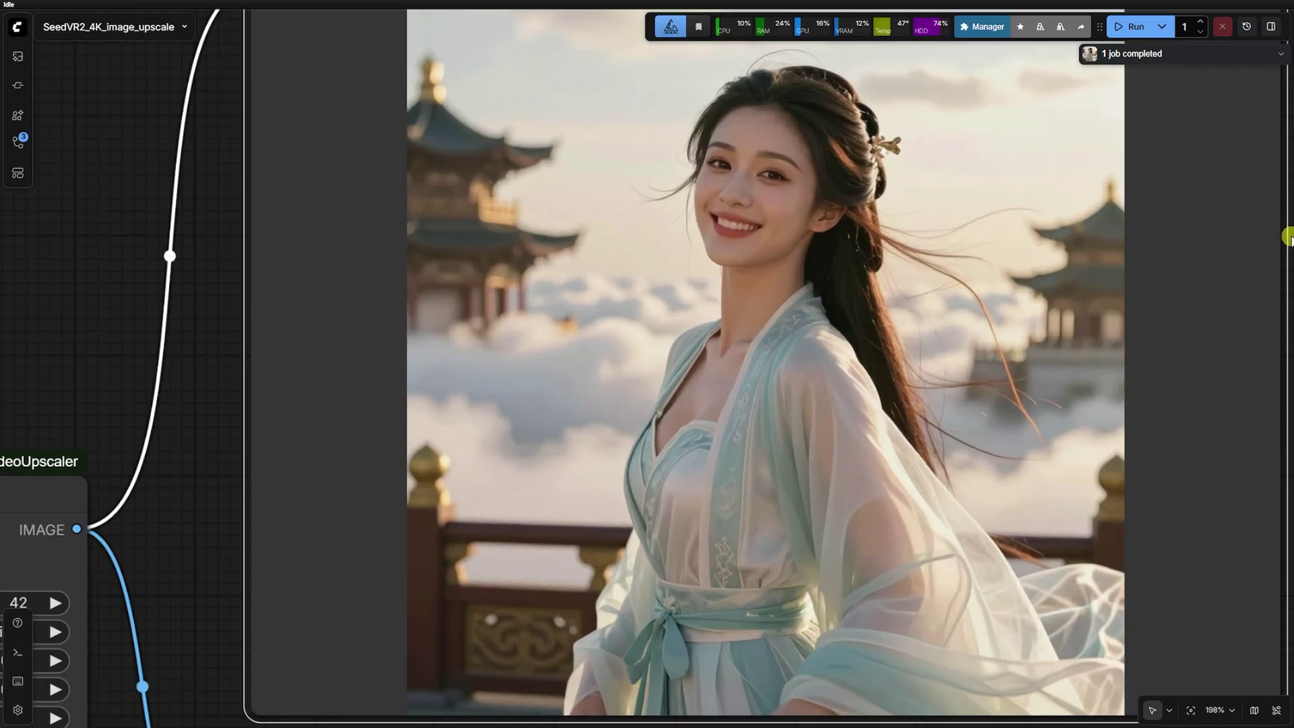
scroll(581, 193, "up", 6)
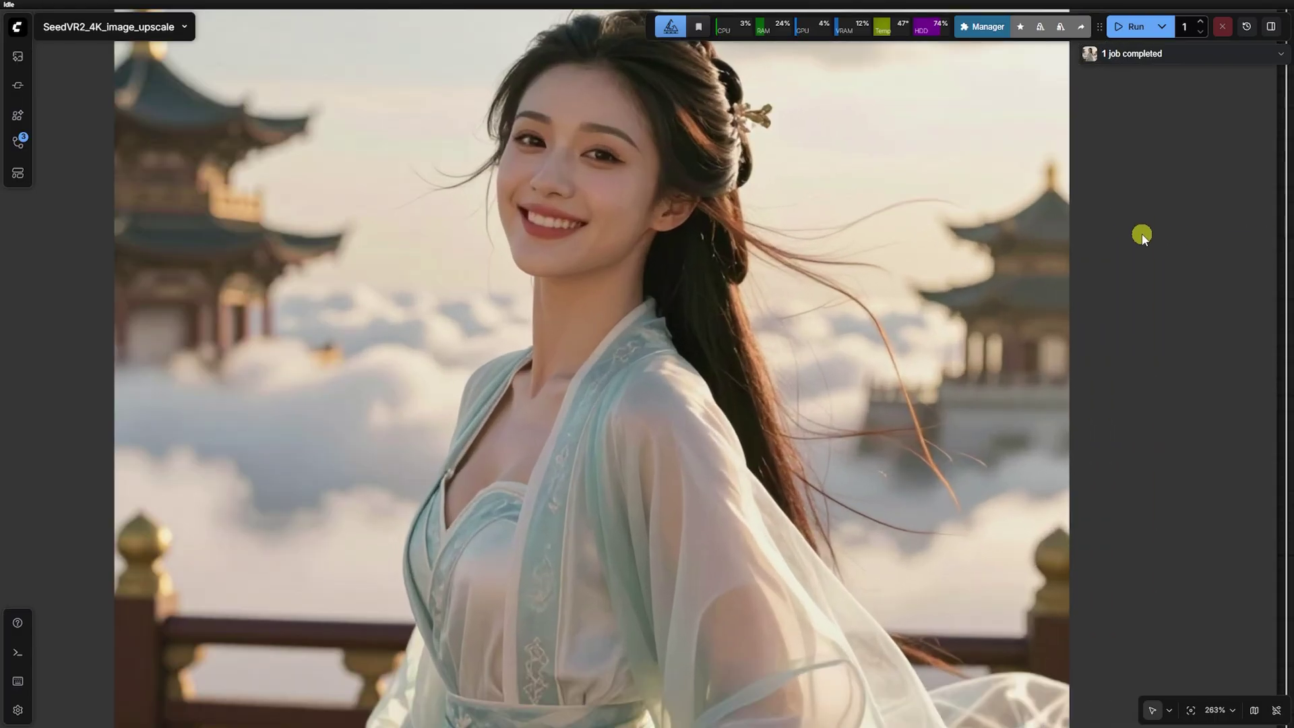
scroll(581, 193, "up", 4)
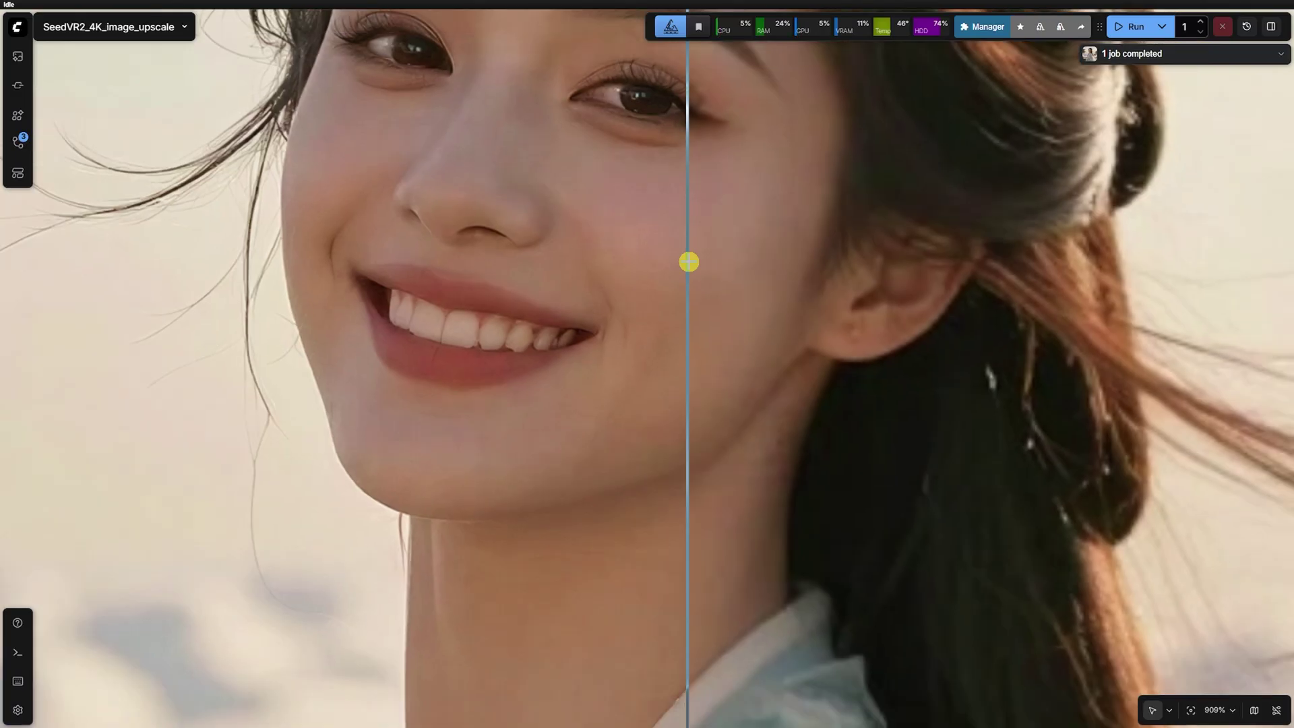
scroll(689, 262, "down", 3)
scroll(434, 63, "up", 3)
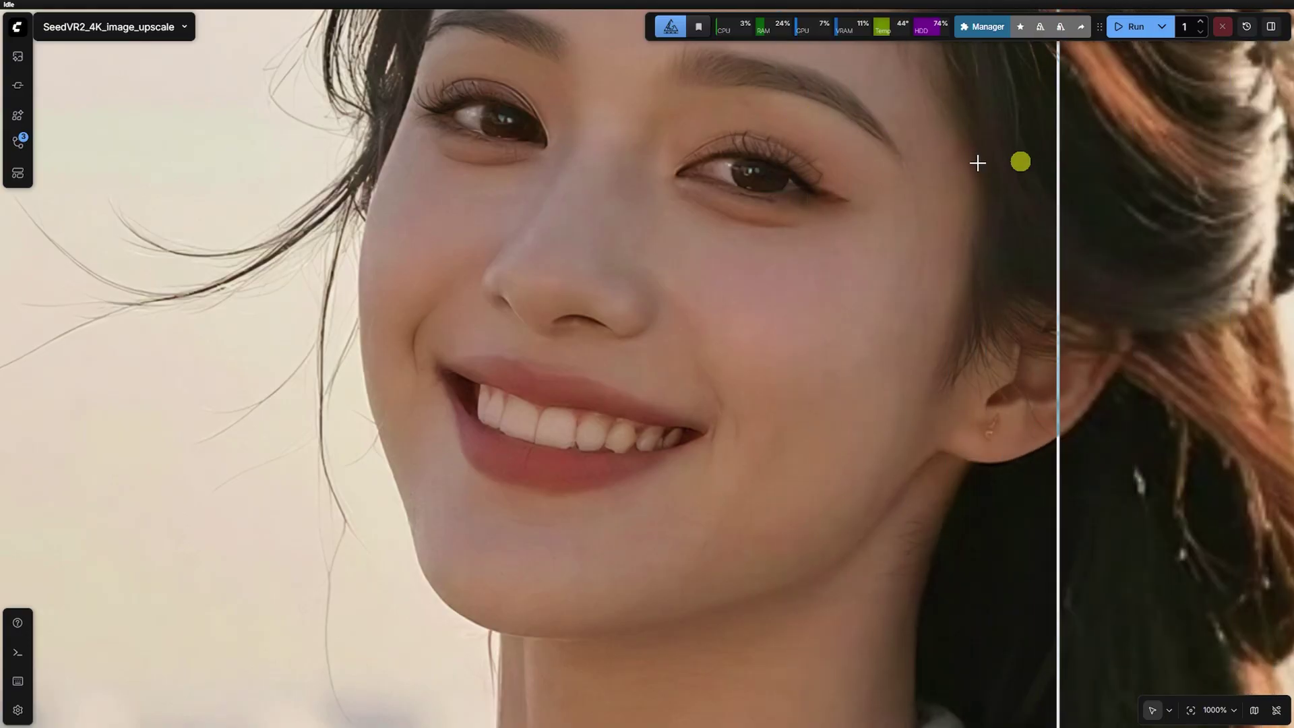
scroll(978, 163, "down", 3)
scroll(662, 627, "up", 3)
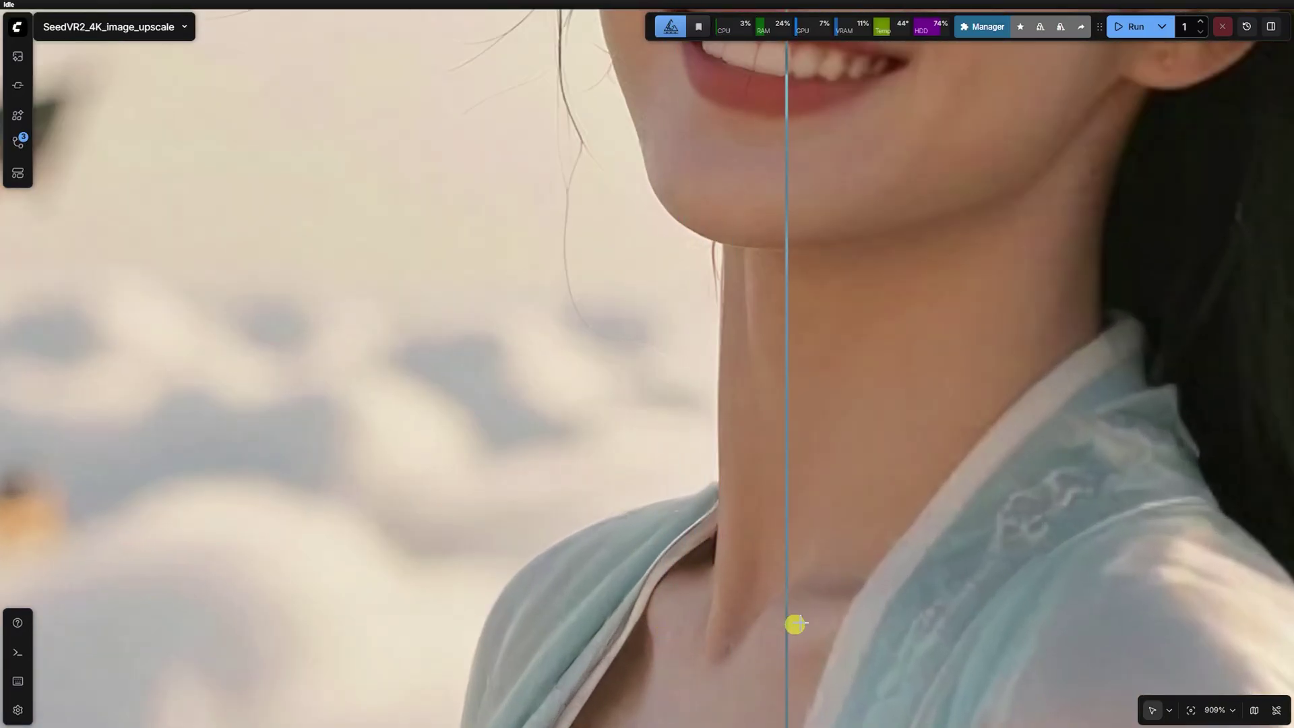
scroll(594, 211, "down", 10)
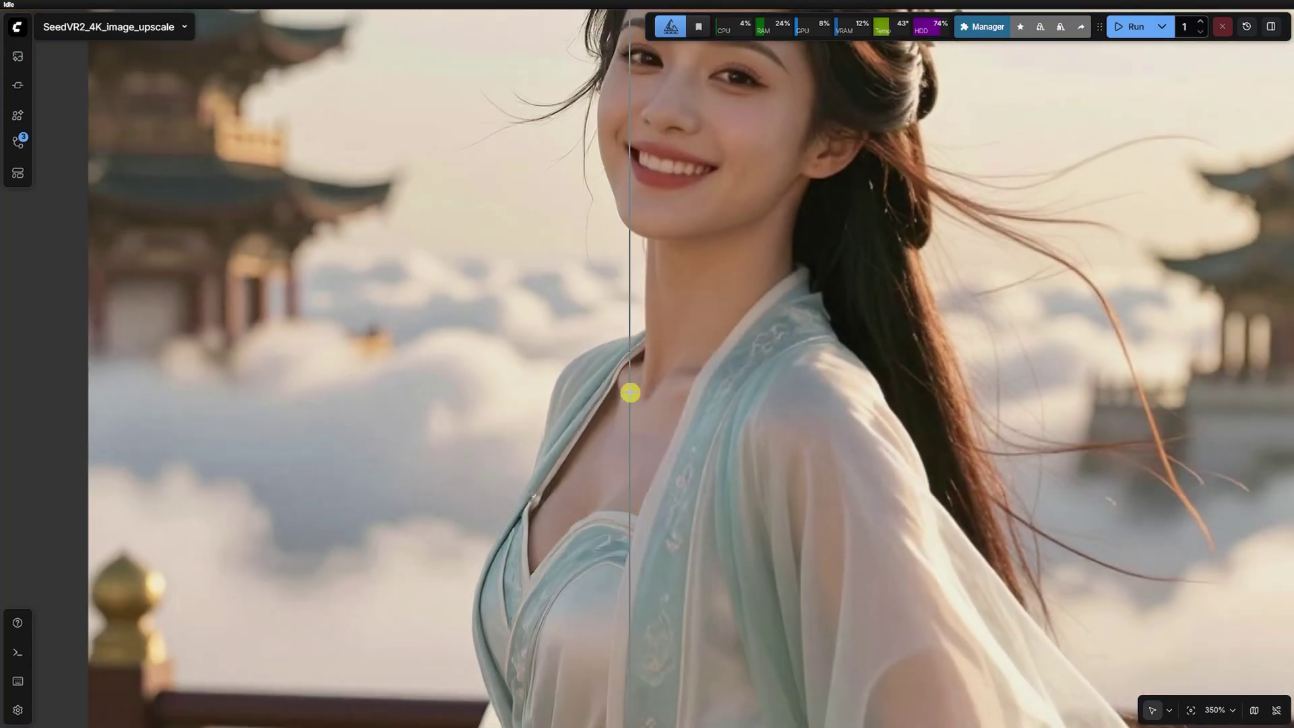
scroll(630, 392, "down", 2)
scroll(584, 515, "up", 8)
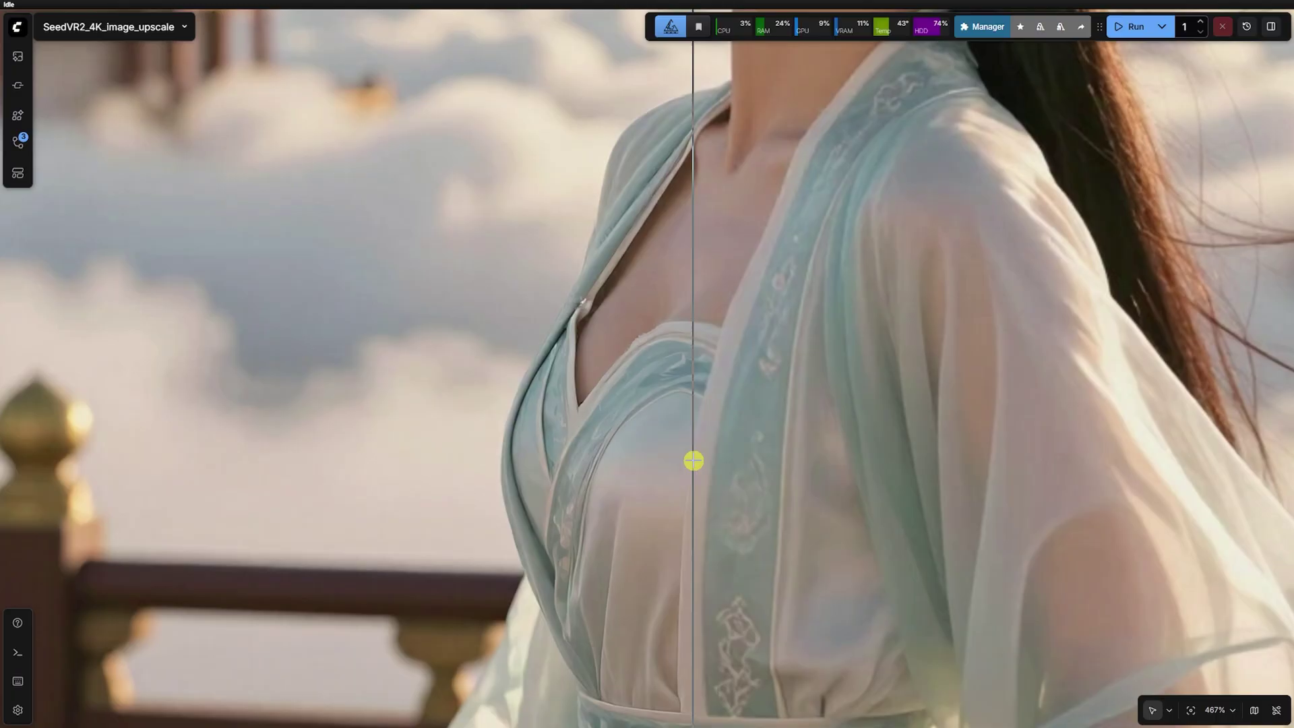
scroll(737, 630, "down", 2)
scroll(737, 653, "up", 6)
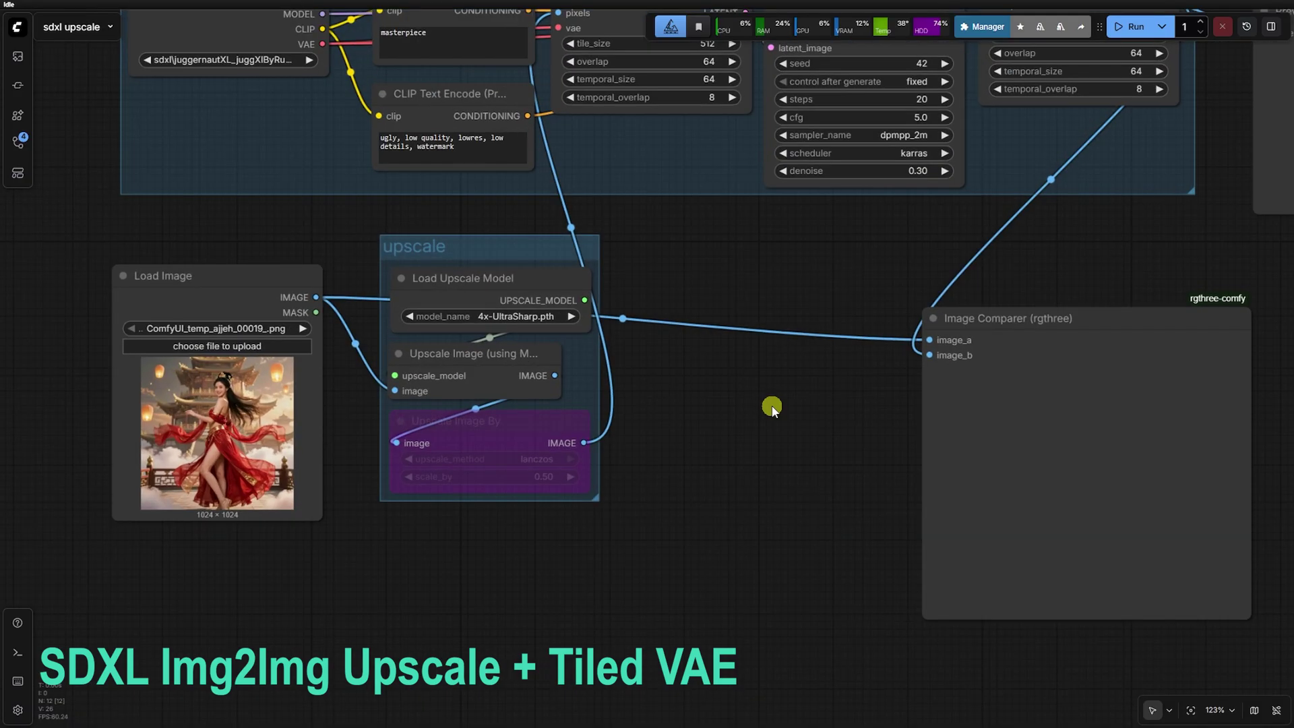
Review the CLIP Text Encode, tiled VAE Encode/Decode and KSampler nodes of the sdxl workflow
left_click_drag(775, 405, 853, 506)
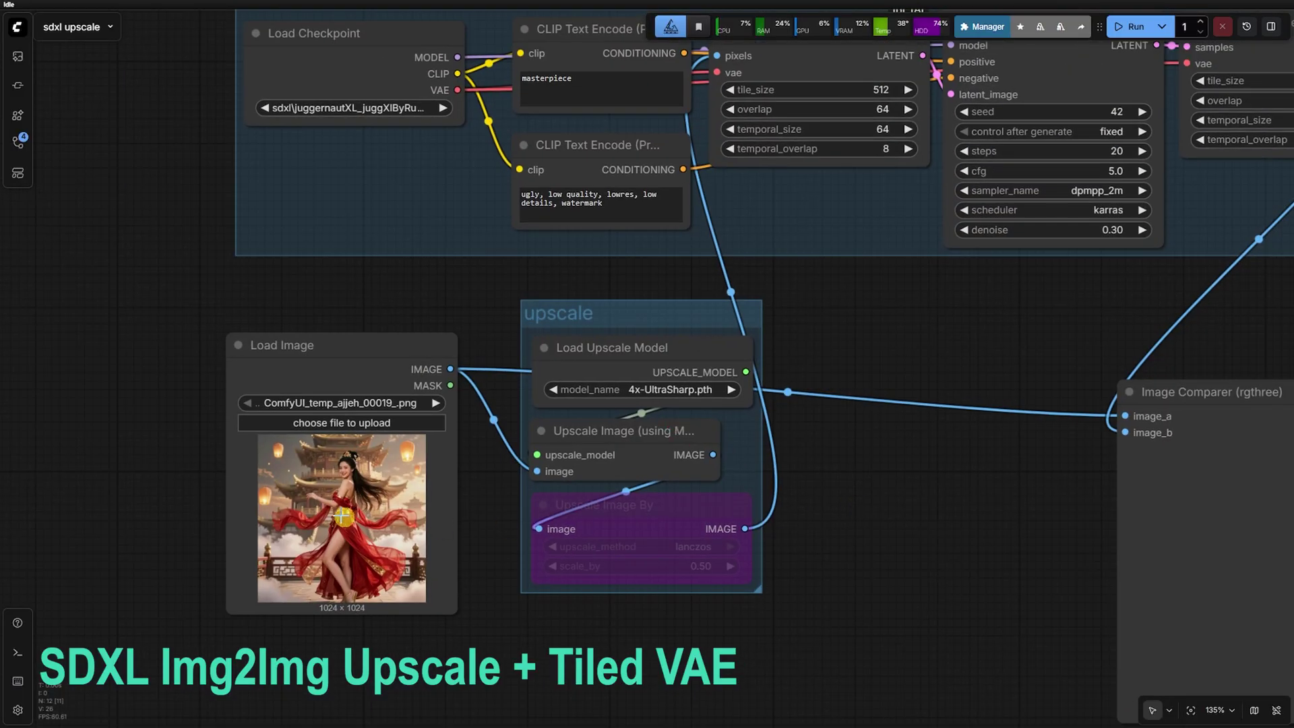
scroll(336, 515, "up", 15)
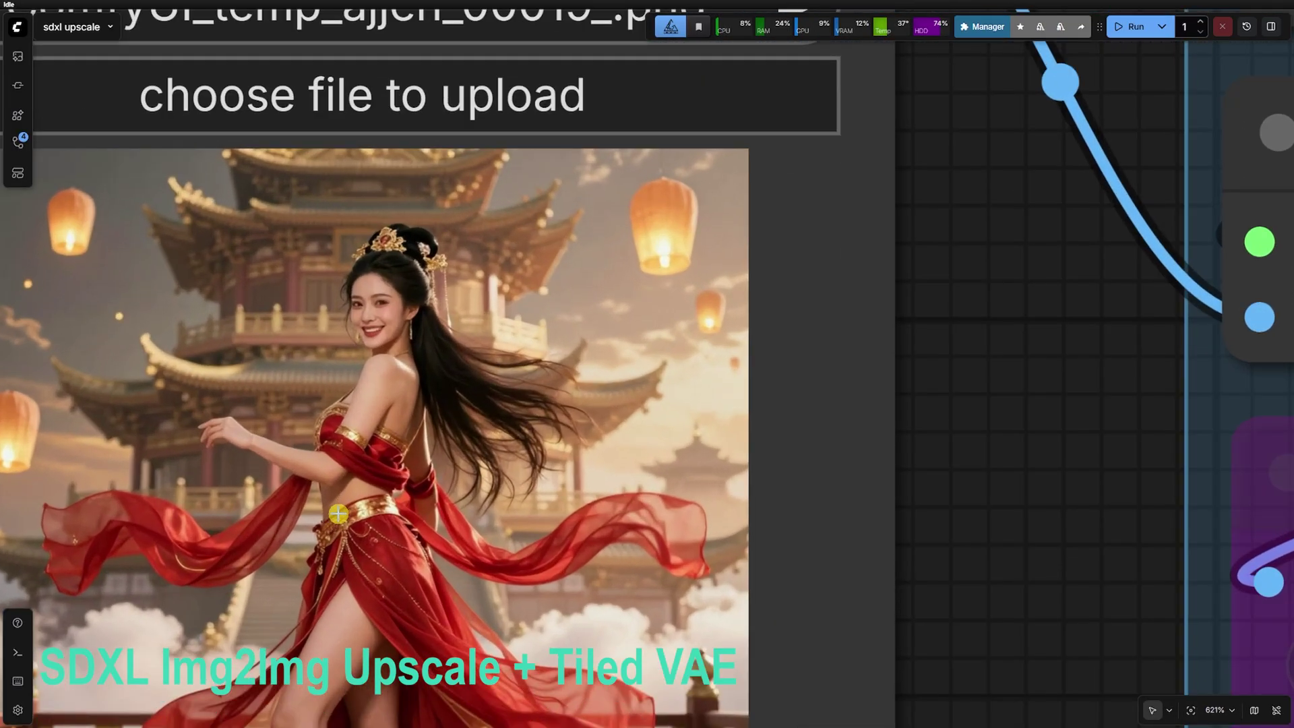
scroll(358, 354, "down", 19)
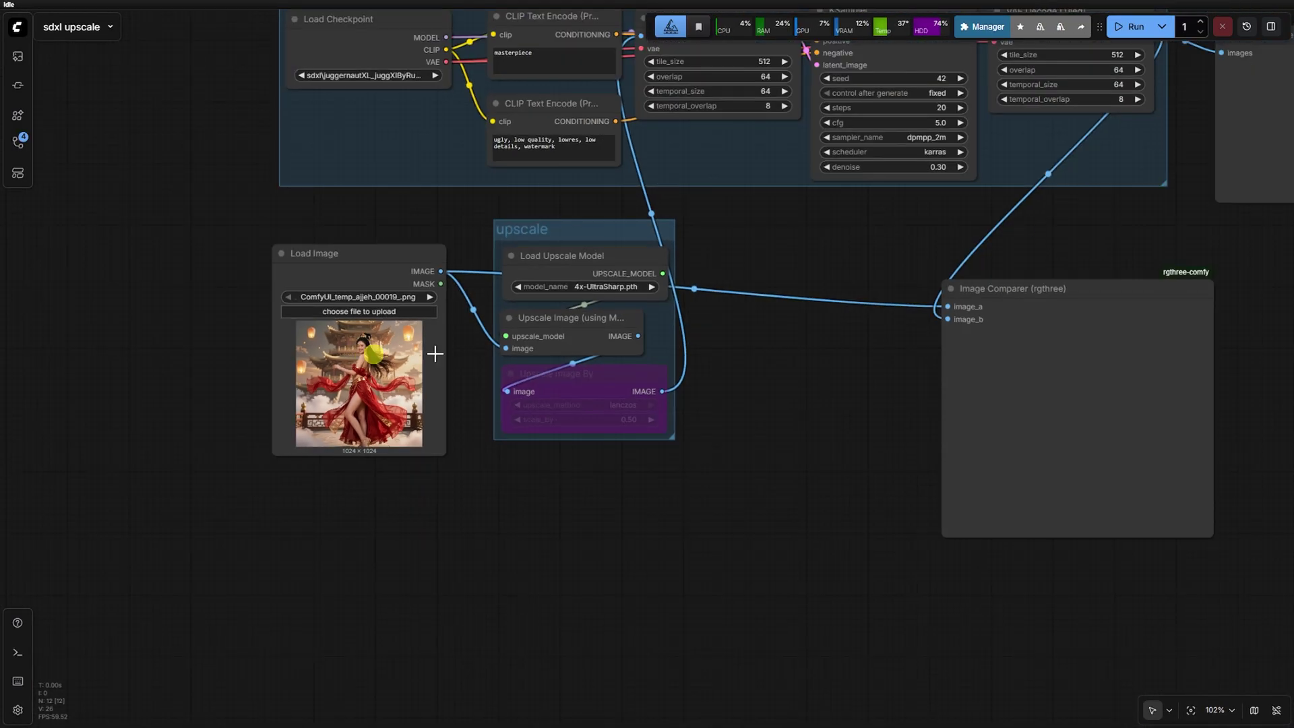
left_click_drag(774, 361, 761, 531)
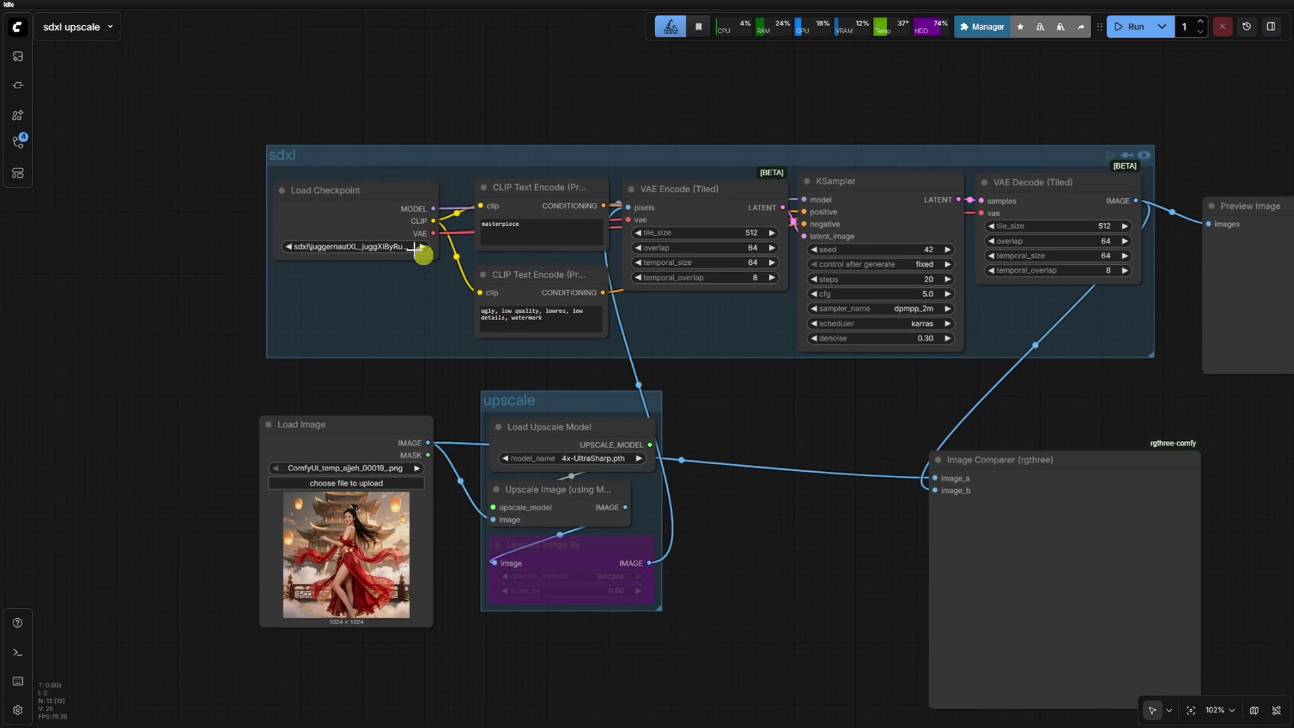
left_click(521, 197)
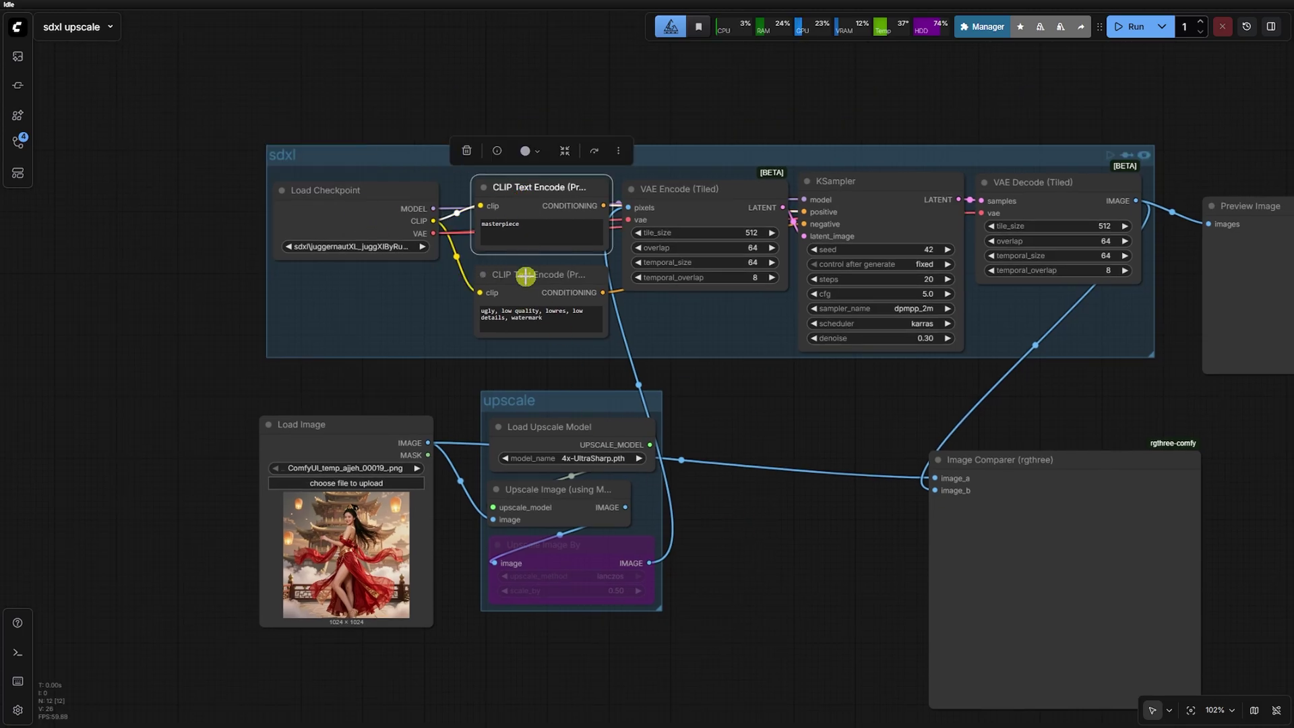
left_click(525, 275)
left_click(707, 189)
left_click_drag(781, 379, 635, 385)
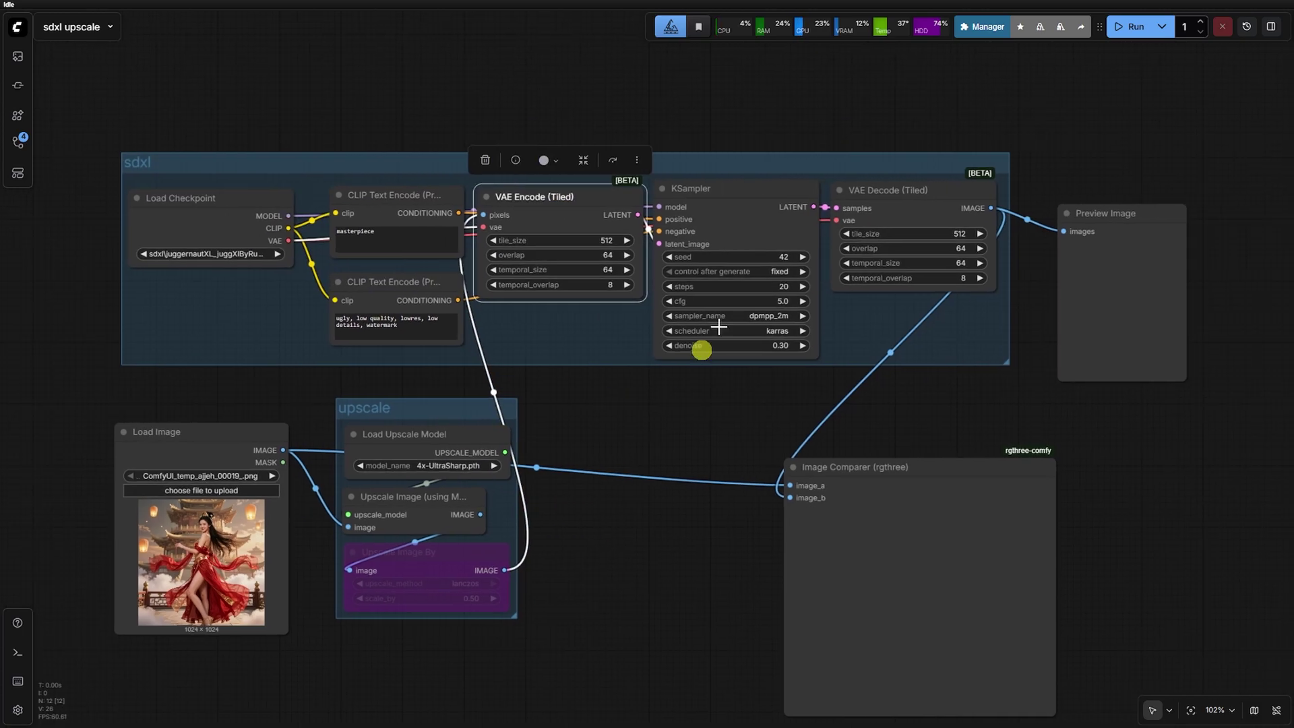
left_click(739, 206)
left_click(942, 195)
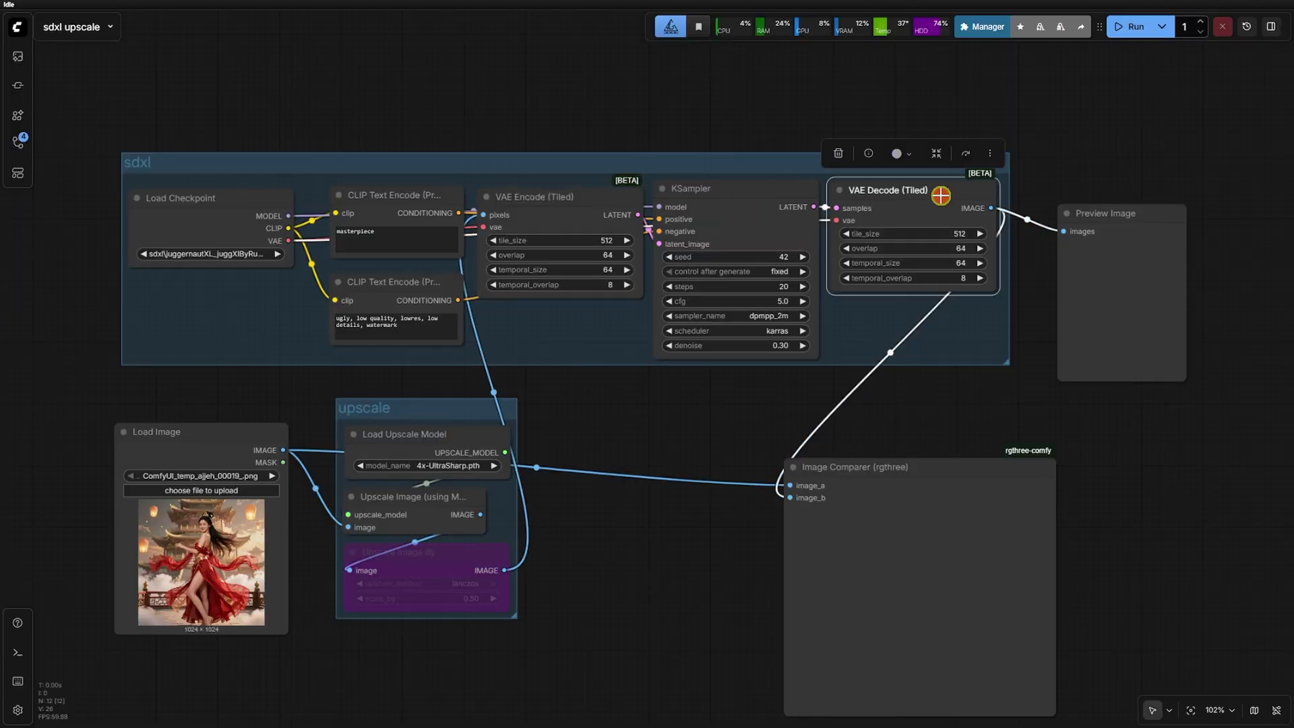
Run the sdxl upscale workflow and zoom onto its 4096 × 4096 Preview Image
scroll(435, 469, "up", 4)
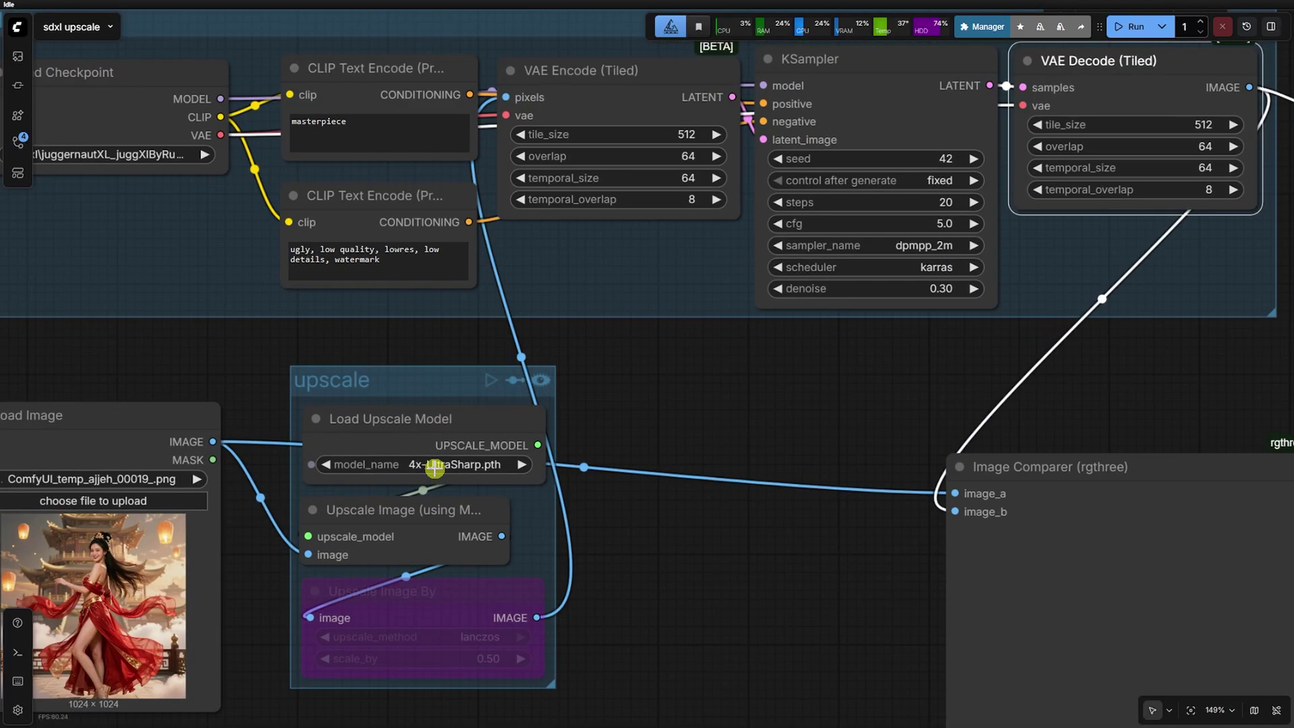
scroll(426, 517, "down", 4)
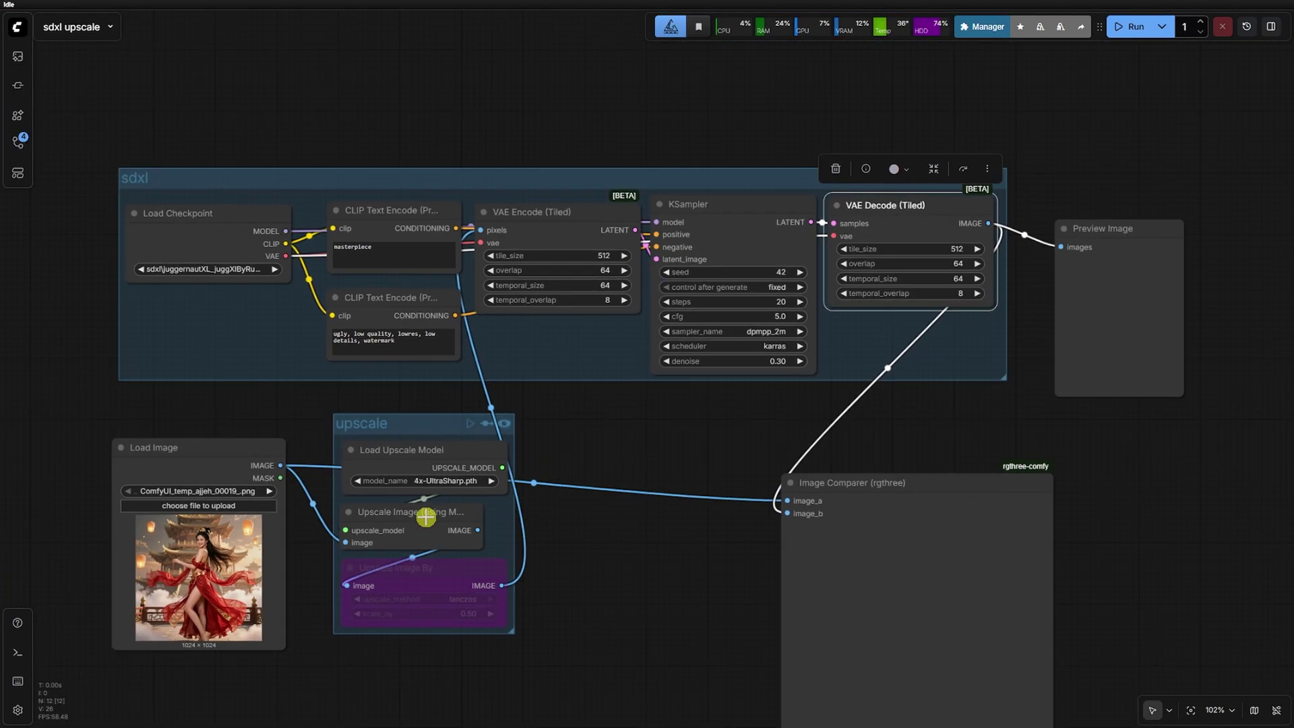
left_click(1134, 28)
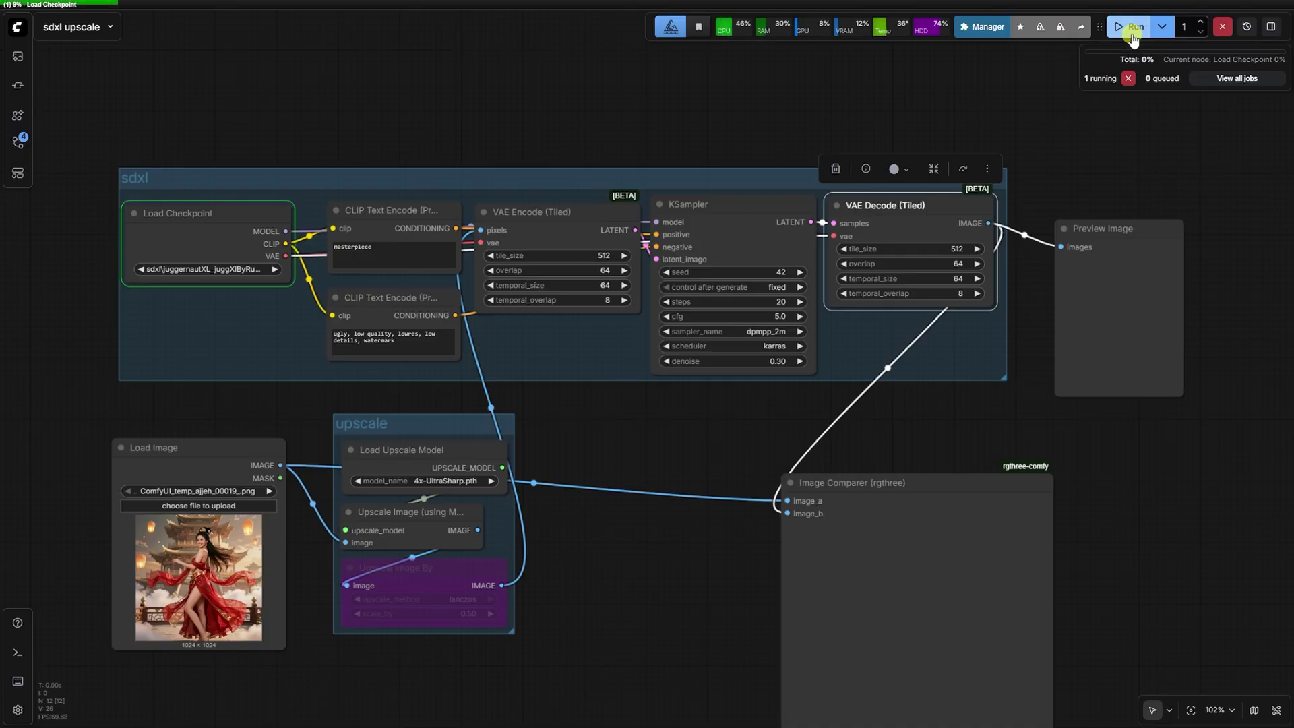
scroll(1279, 317, "up", 9)
scroll(895, 529, "up", 6)
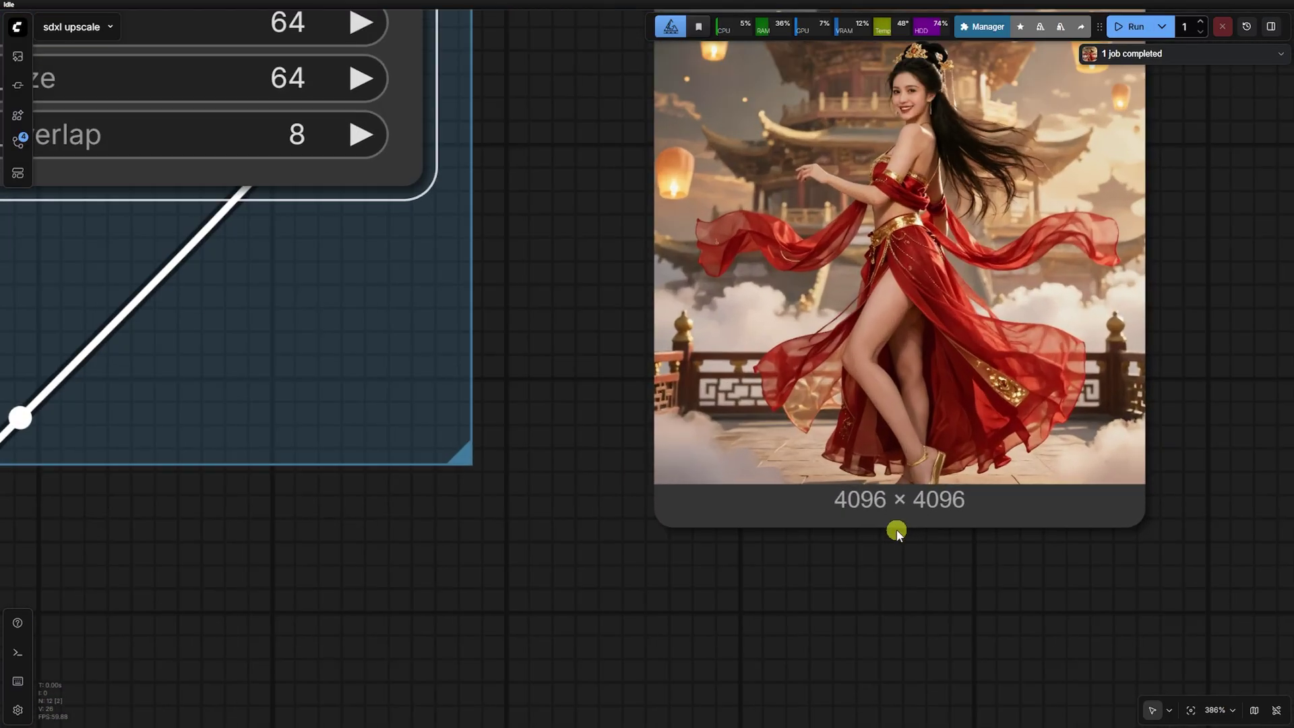
scroll(901, 578, "down", 5)
scroll(1146, 215, "up", 8)
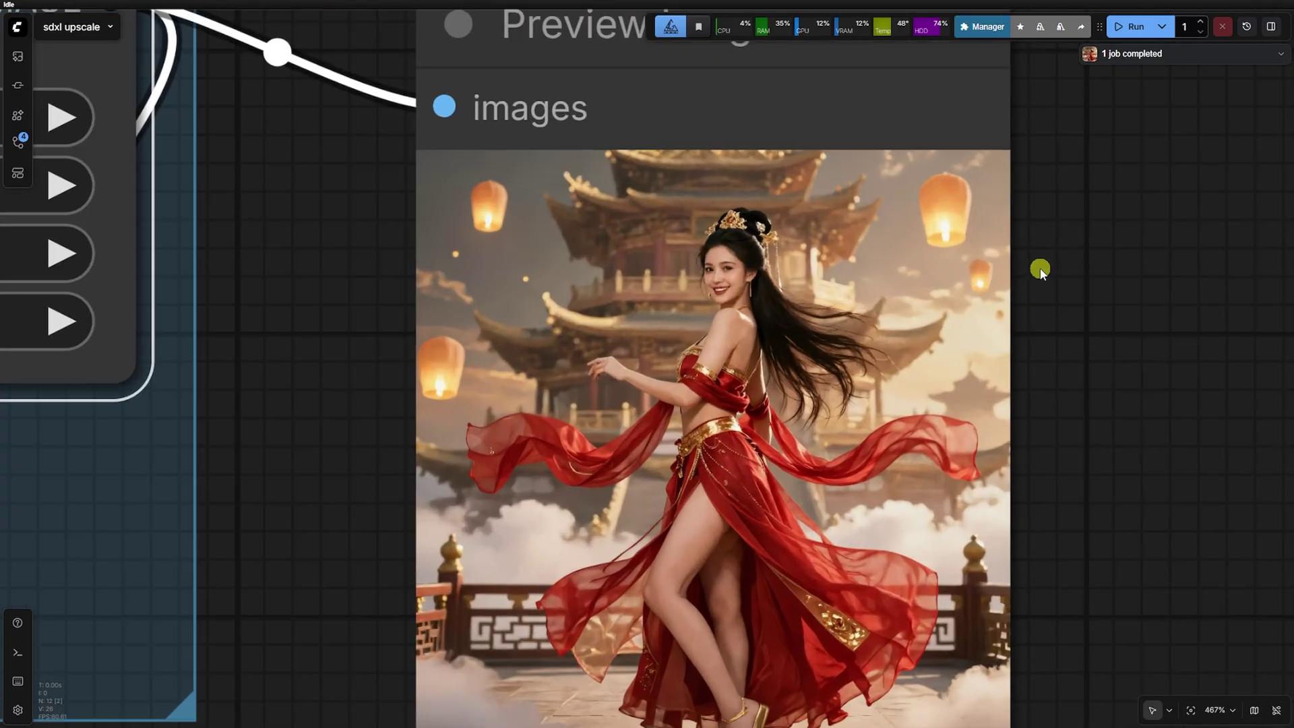
scroll(1101, 194, "down", 8)
scroll(1101, 193, "down", 5)
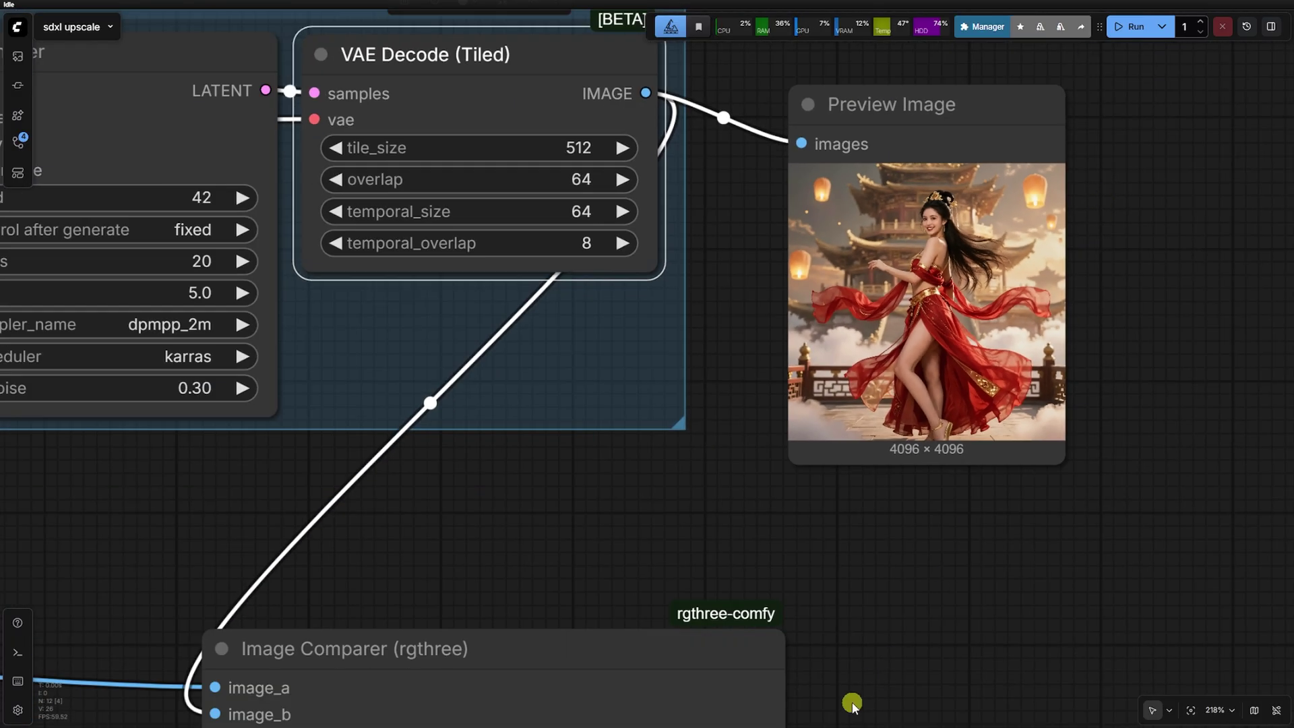
left_click_drag(853, 702, 1034, 202)
scroll(685, 321, "up", 10)
scroll(685, 321, "up", 6)
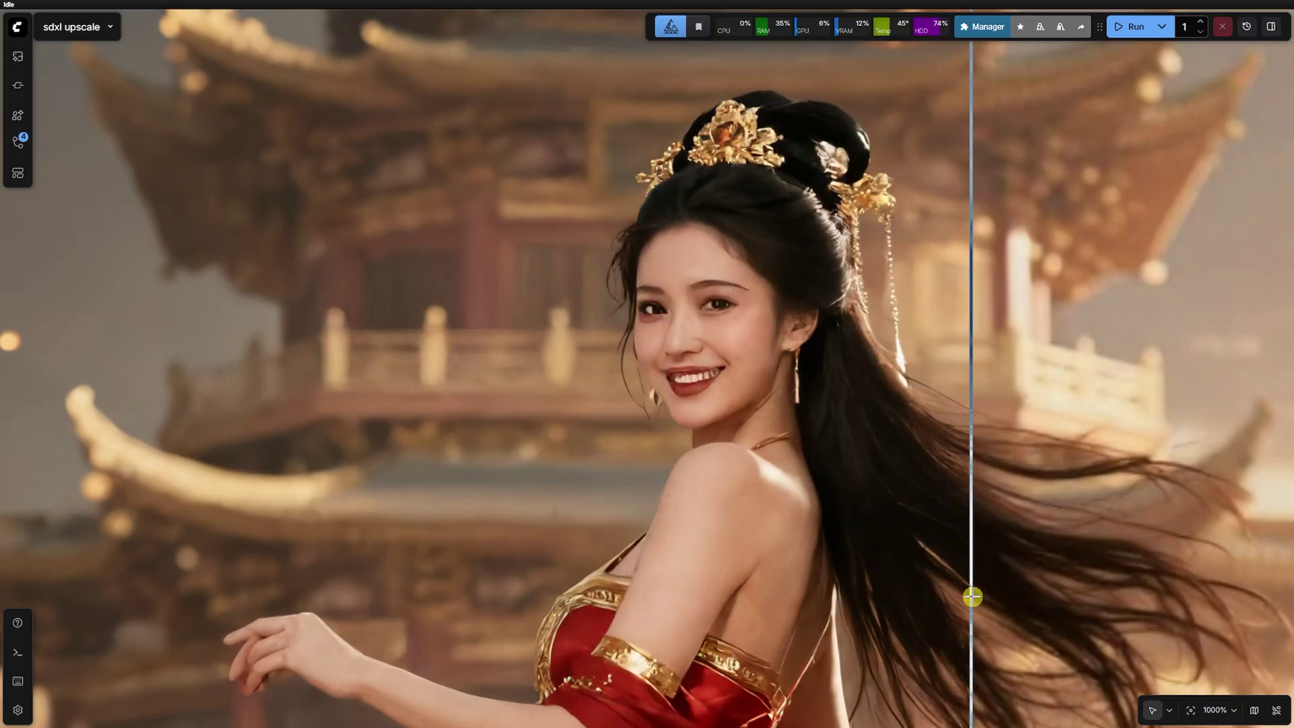
scroll(972, 596, "down", 6)
scroll(883, 401, "down", 12)
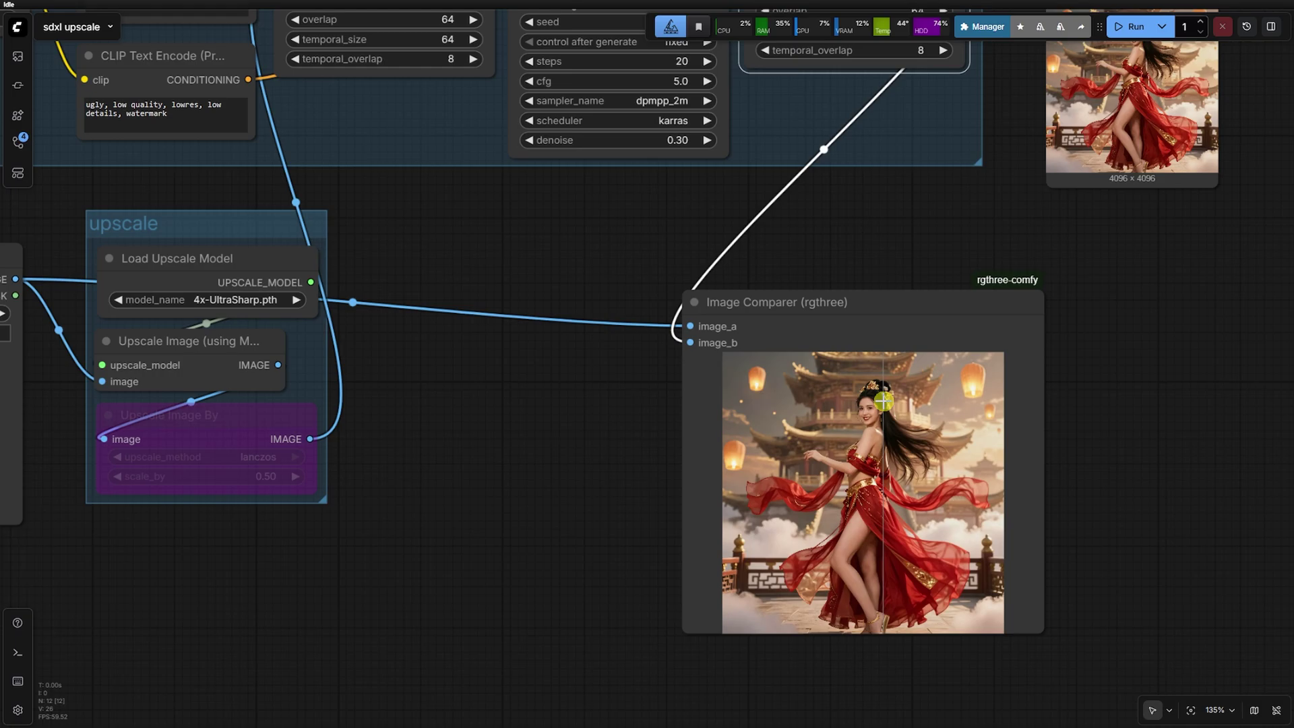
scroll(883, 401, "down", 6)
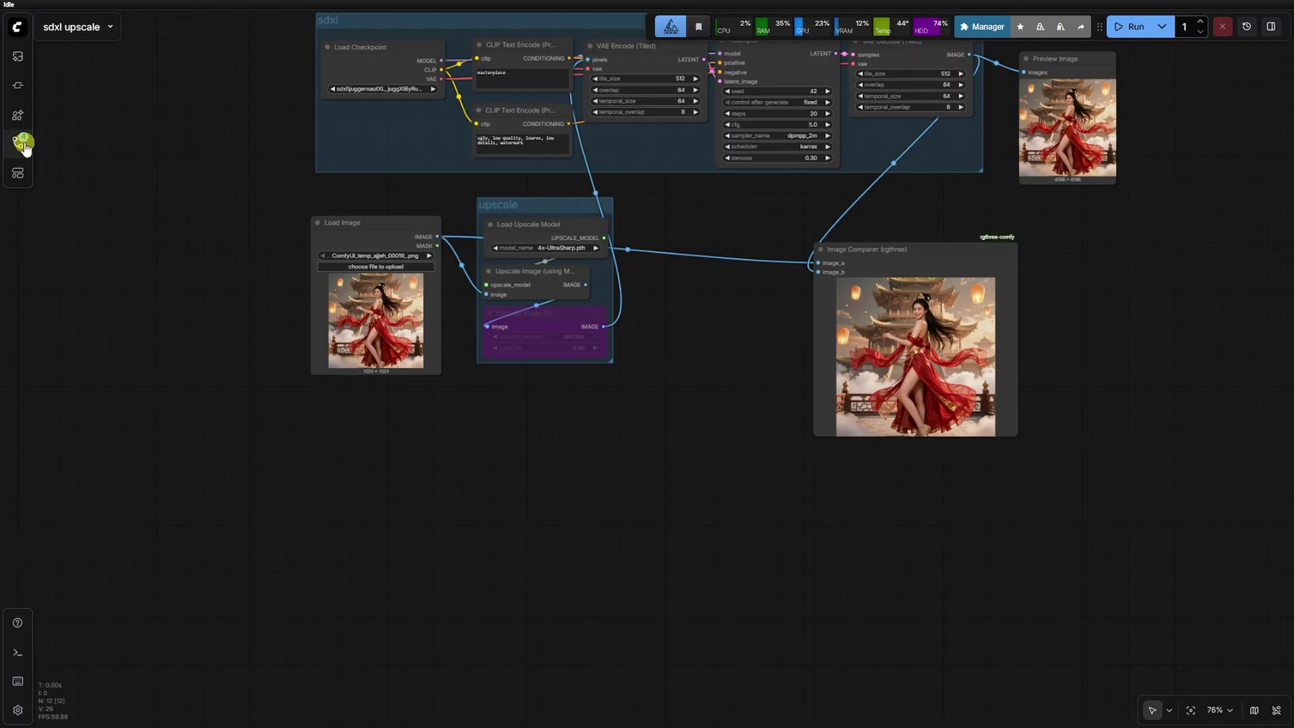
Copy the six SeedVR2 nodes and paste them into the sdxl upscale workflow
left_click(22, 142)
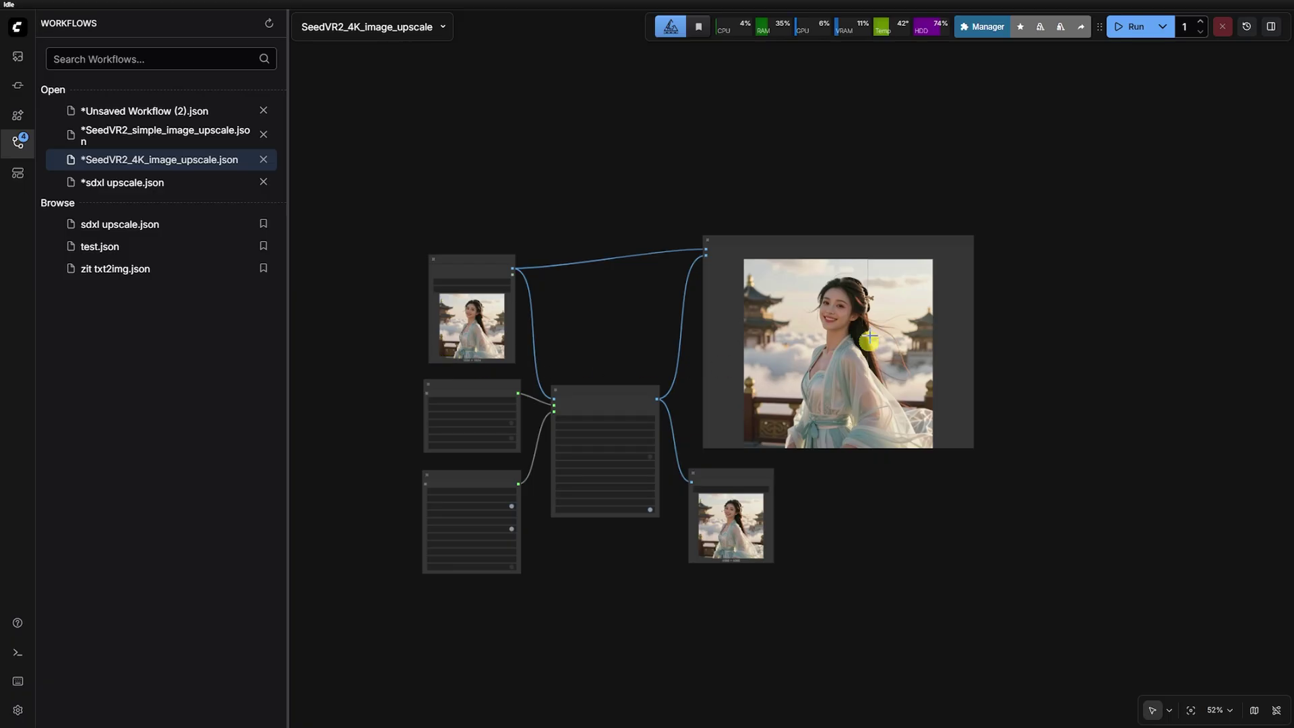
left_click_drag(848, 217, 418, 616)
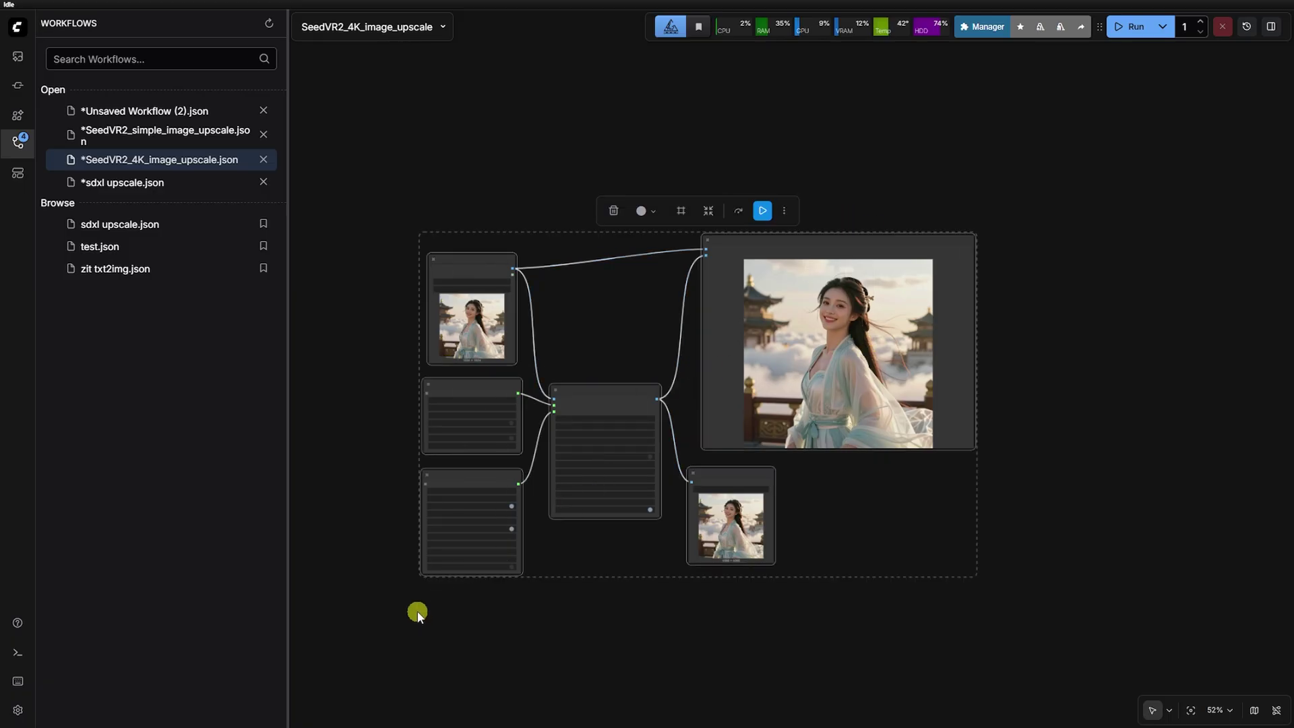
left_click(159, 181)
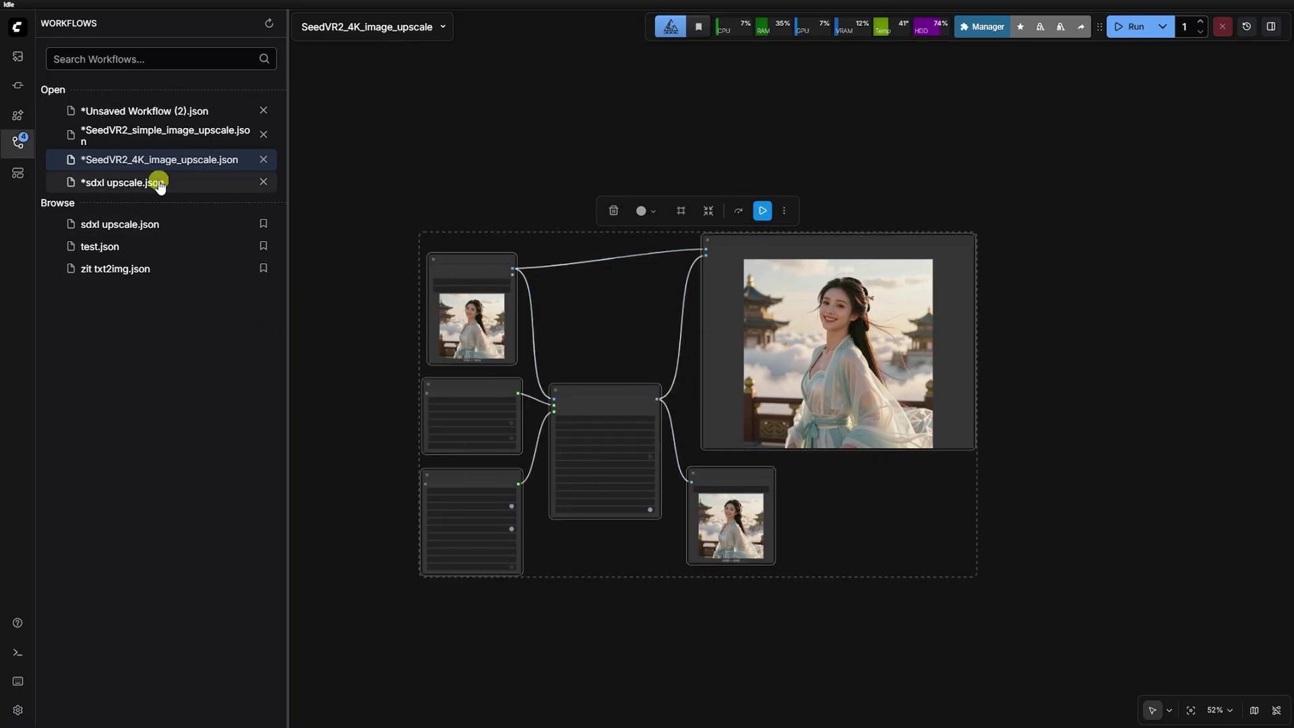
left_click(22, 143)
left_click(421, 435)
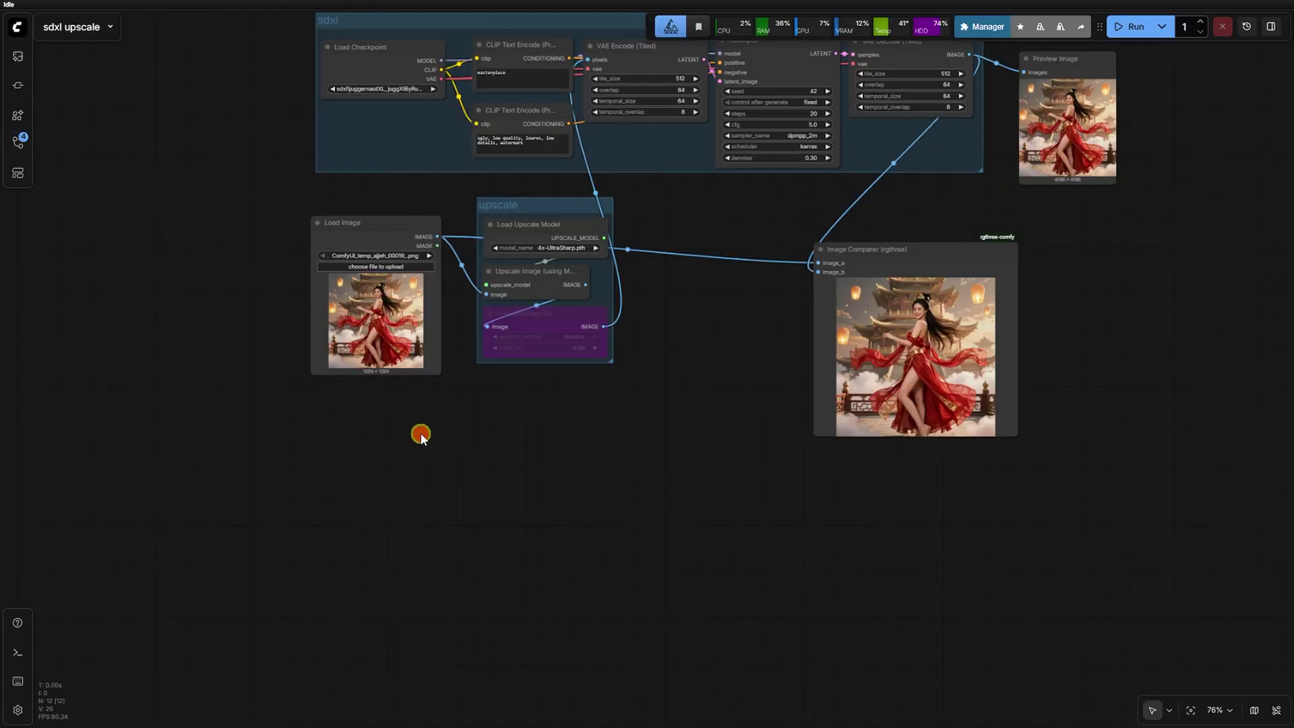
key("ctrl+v")
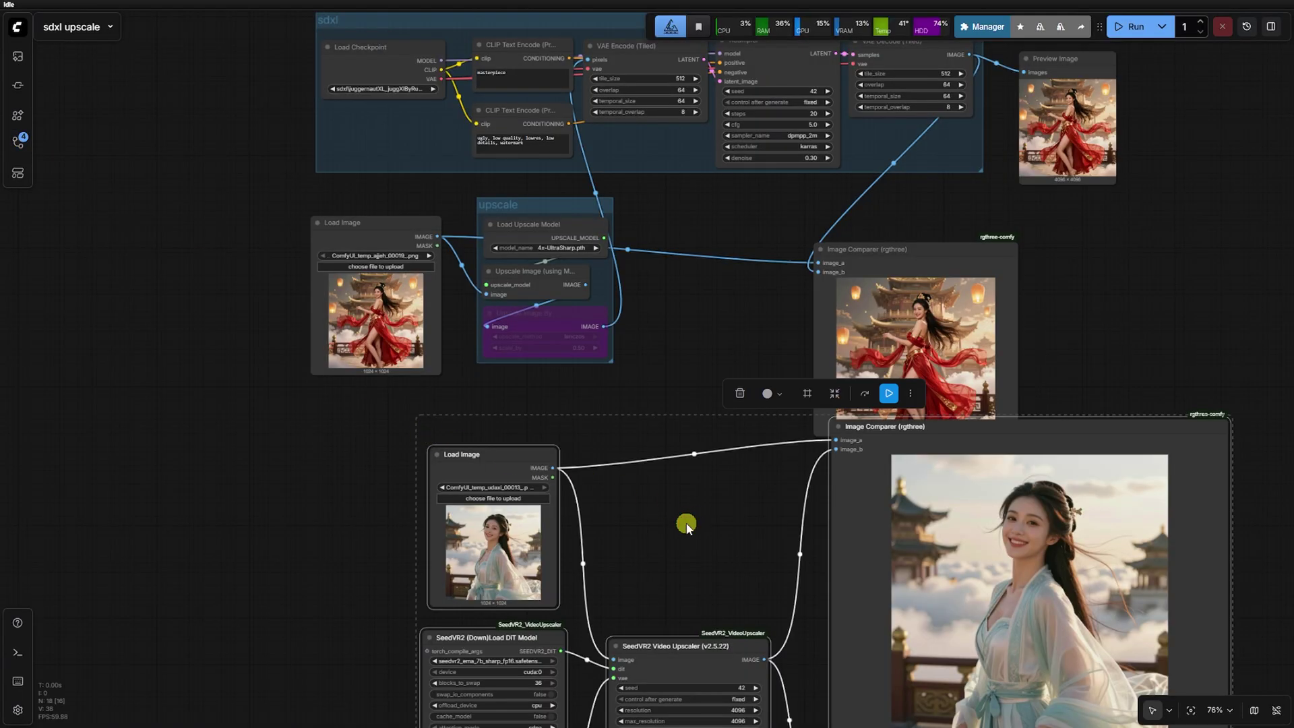
Delete the duplicate Load Image and wire the original Load Image into the SeedVR2 upscaler
left_click(515, 448)
key("Delete")
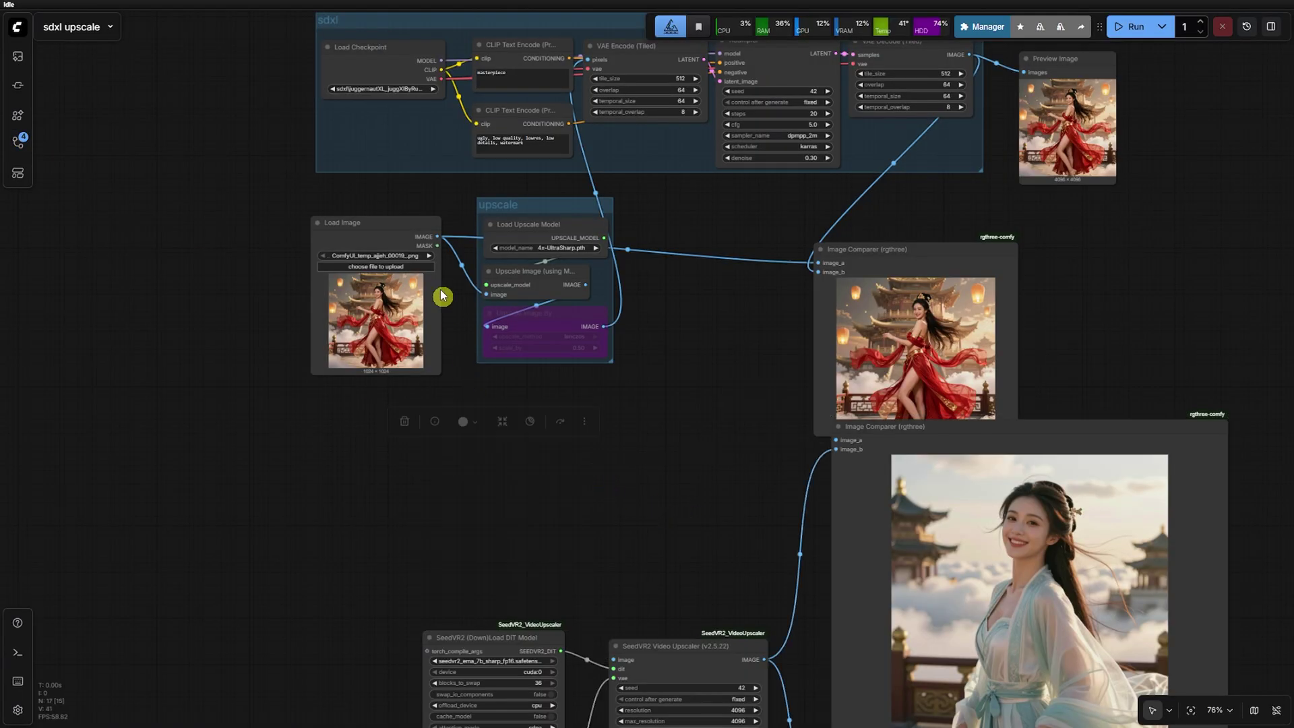
left_click_drag(439, 234, 614, 659)
left_click(575, 322)
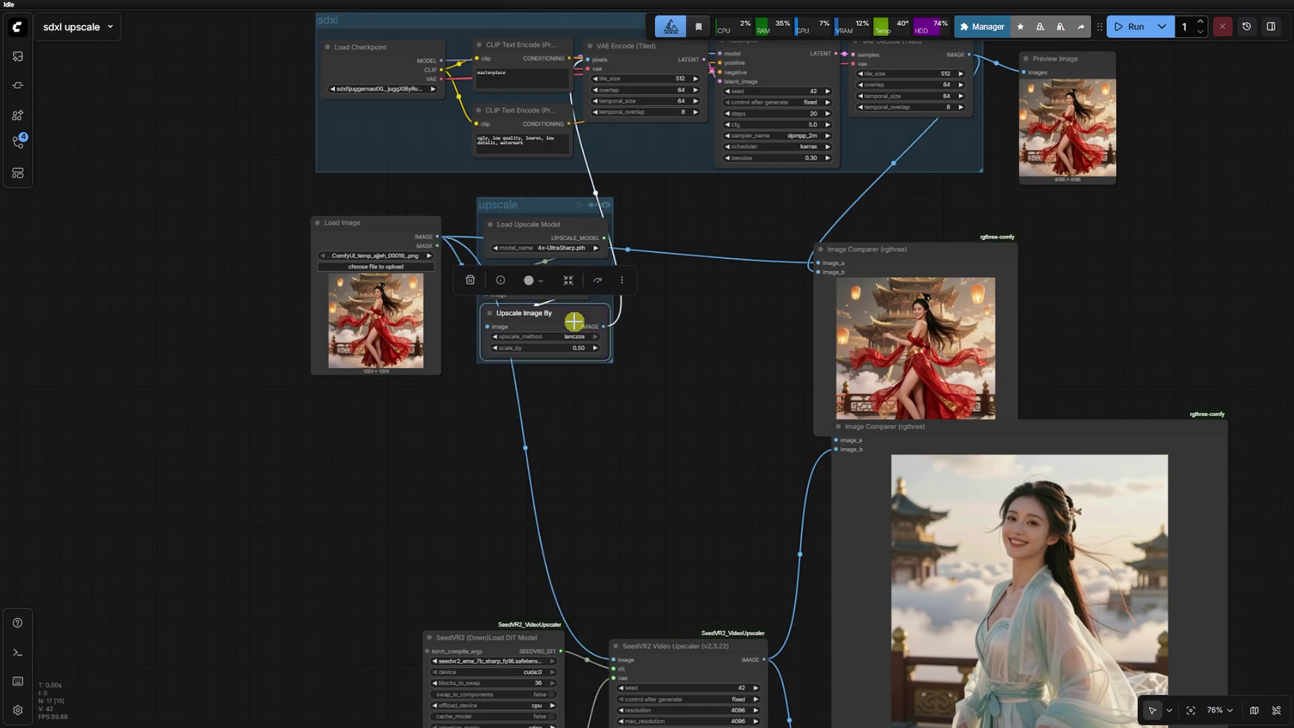
Move the lower Image Comparer aside and the SeedVR2 DiT, VAE and upscaler nodes up-left
scroll(665, 445, "down", 5)
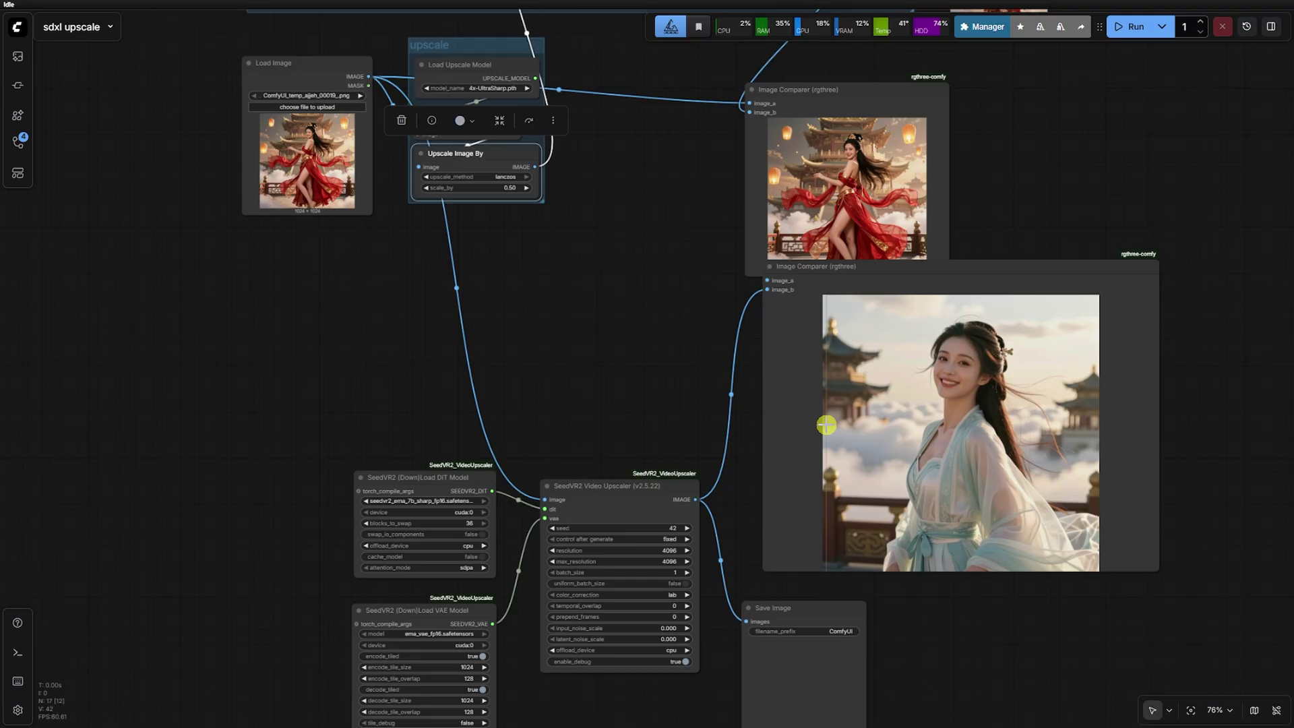
left_click_drag(827, 424, 1012, 477)
left_click_drag(463, 477, 346, 325)
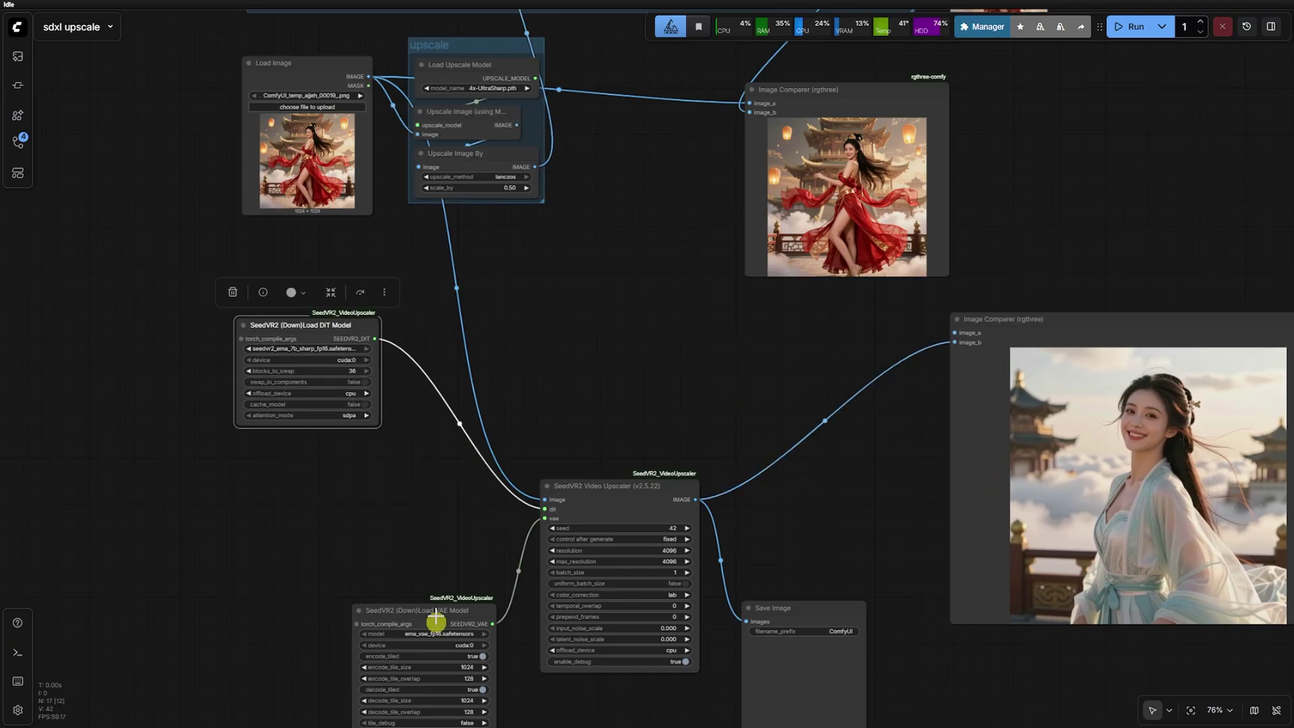
left_click_drag(436, 619, 319, 455)
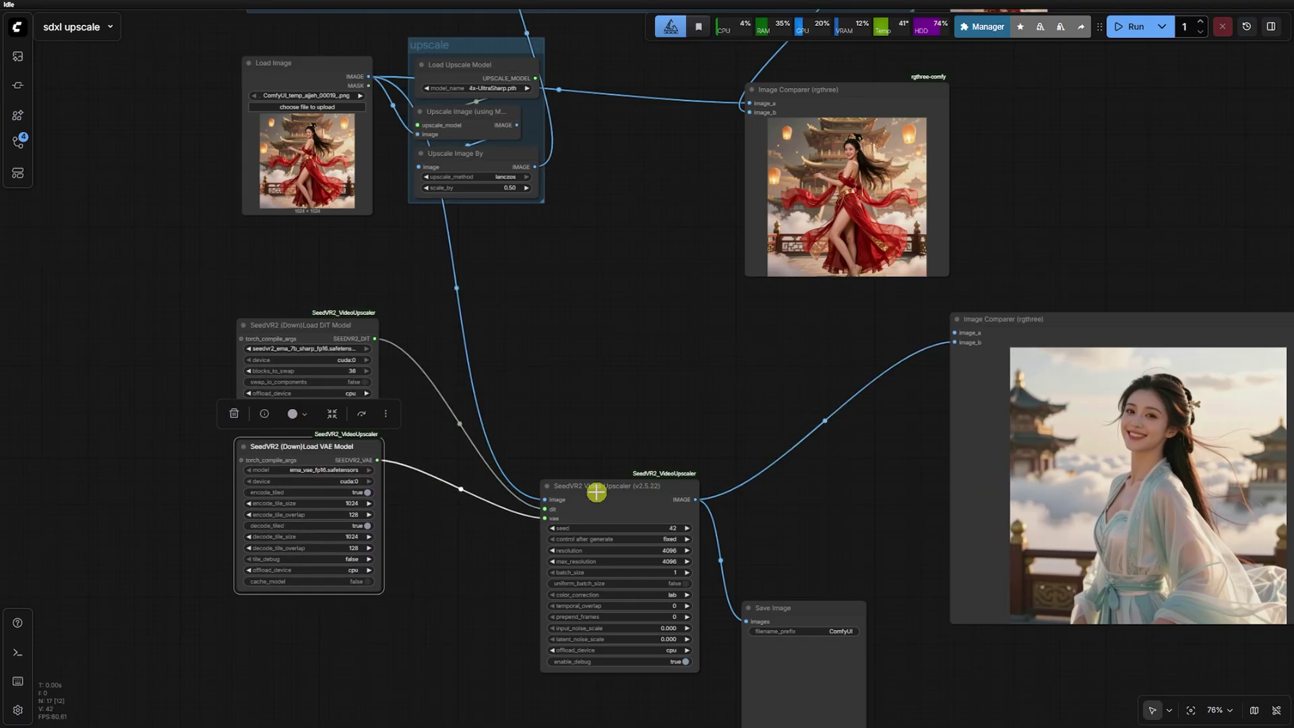
left_click_drag(597, 492, 479, 339)
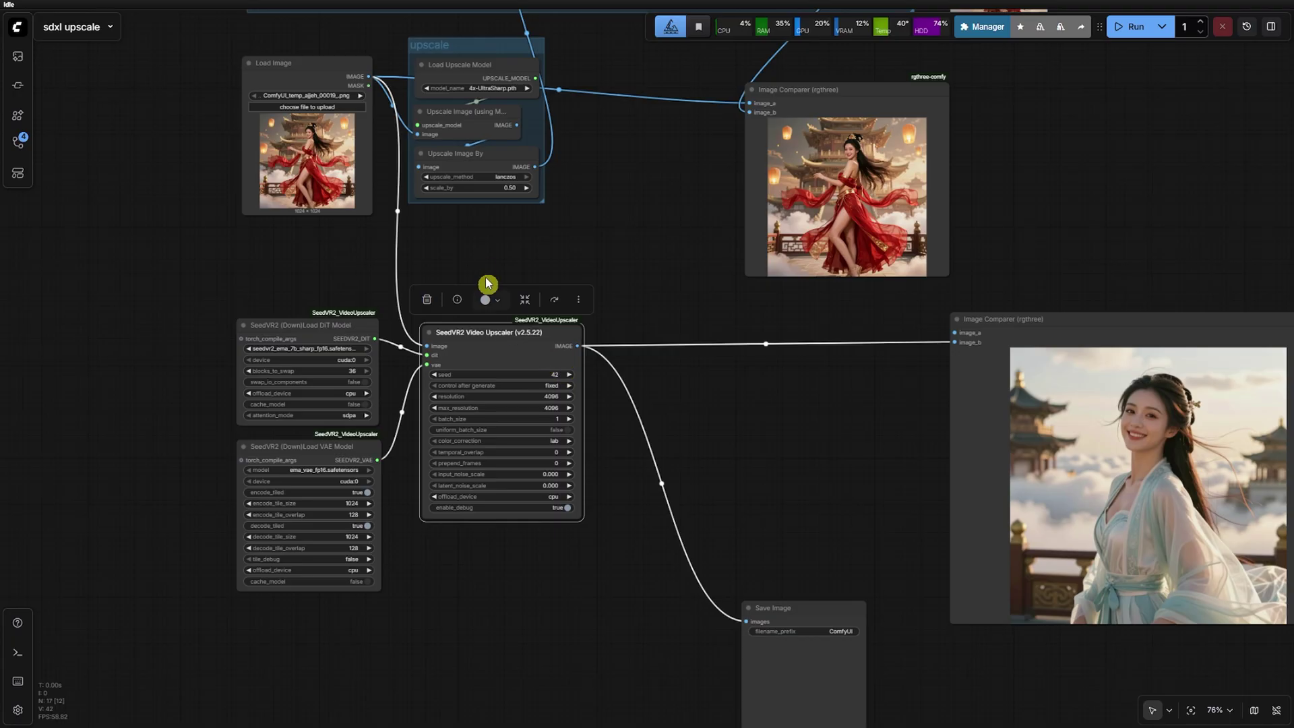
scroll(488, 283, "up", 5)
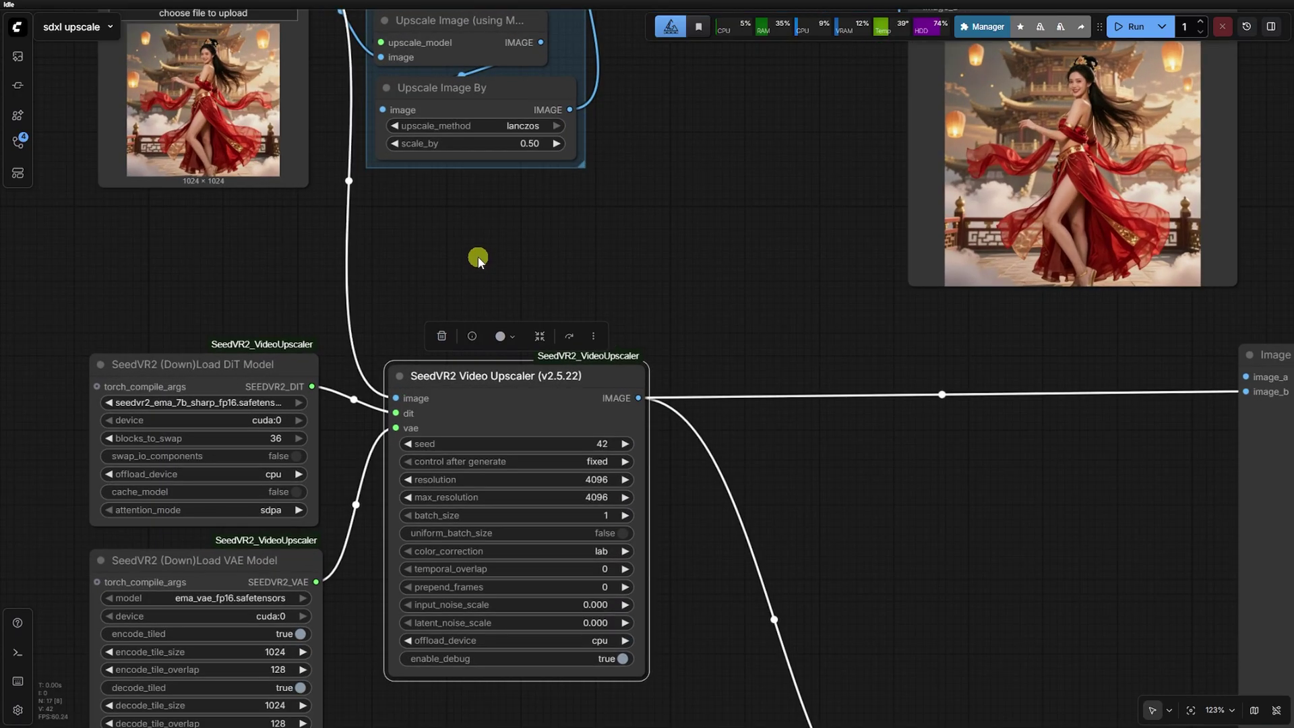
Set the SeedVR2 upscaler's resolution and max_resolution to 2048
left_click(594, 479)
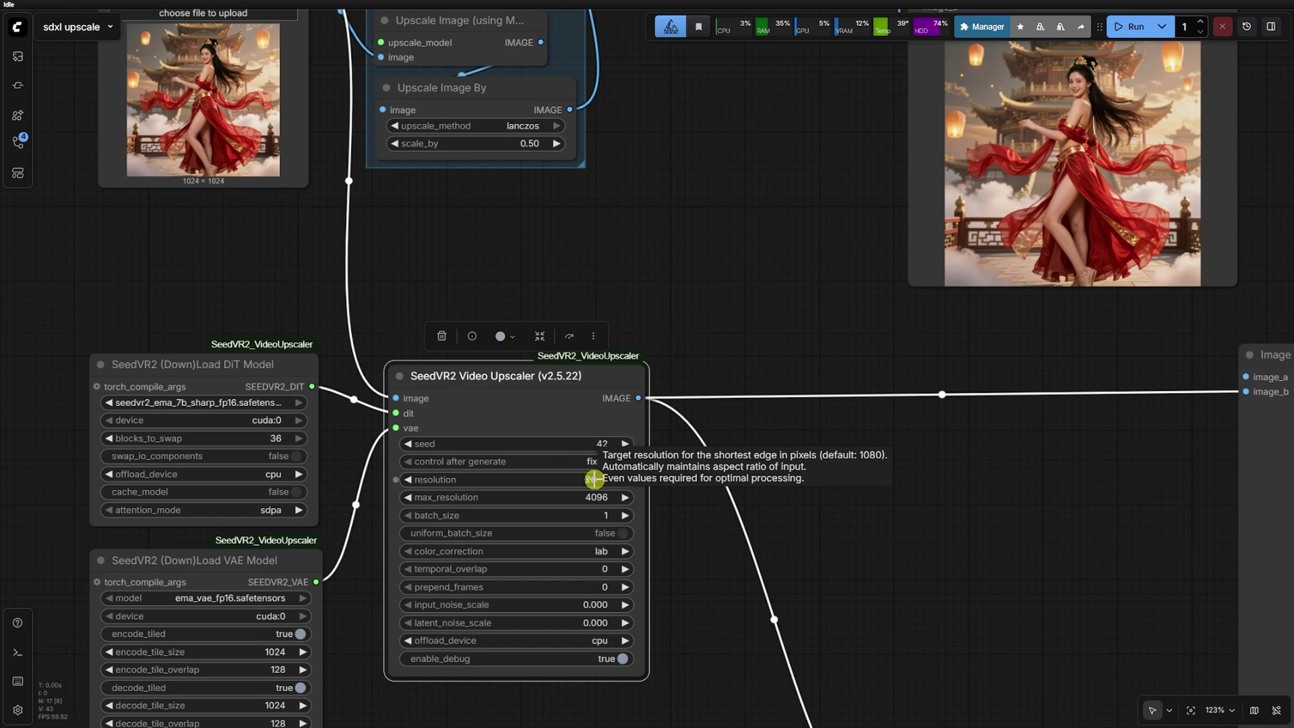
left_click(599, 497)
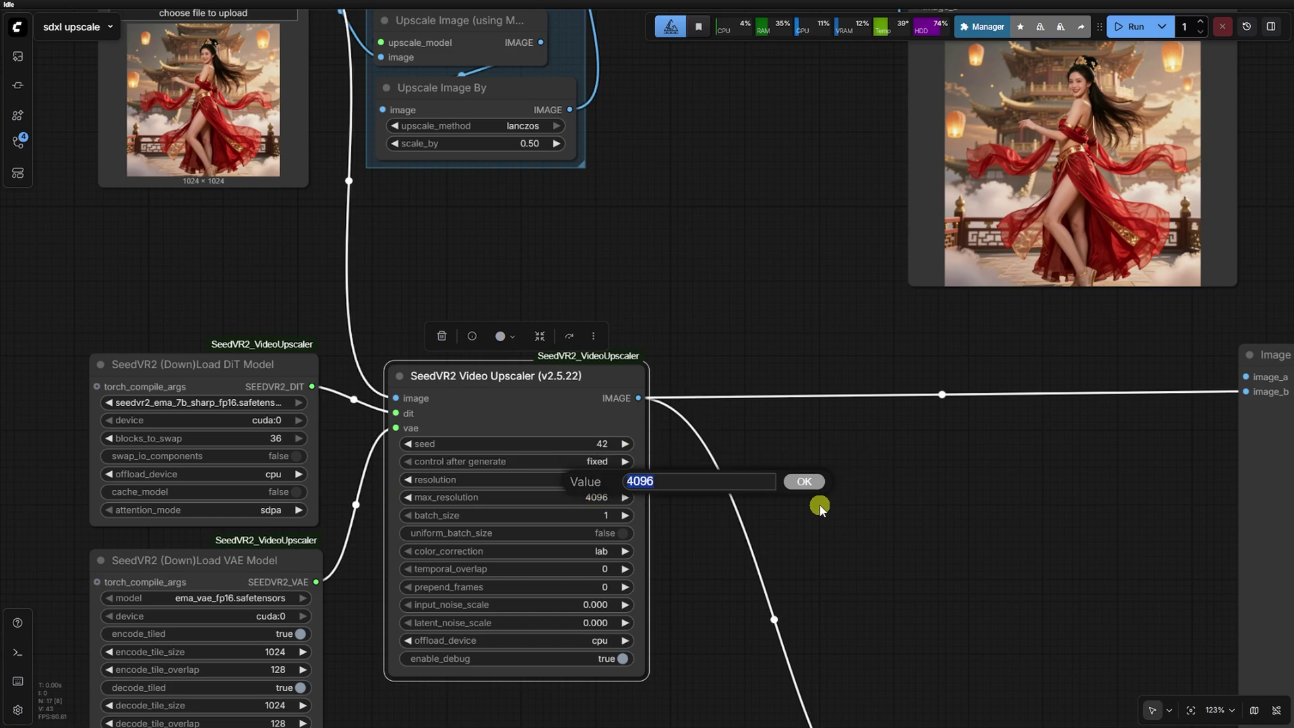
type("2048")
key("Return")
scroll(824, 484, "down", 7)
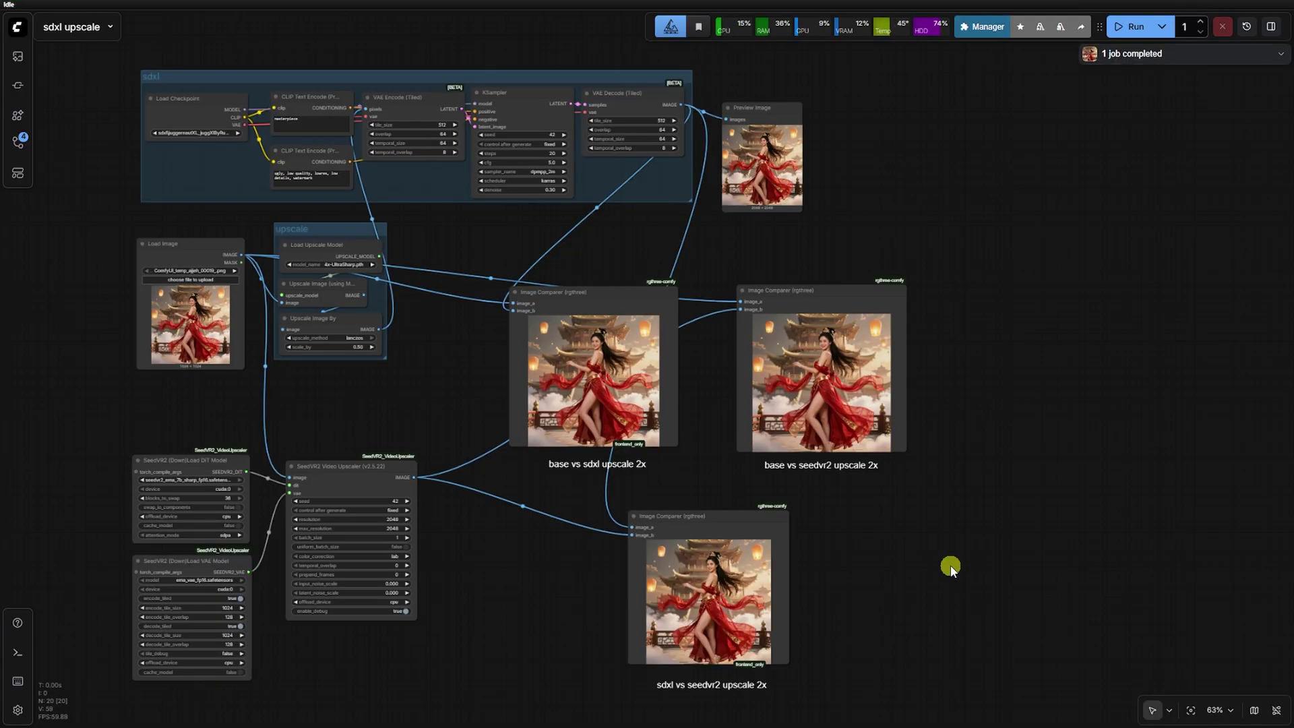
scroll(624, 418, "up", 14)
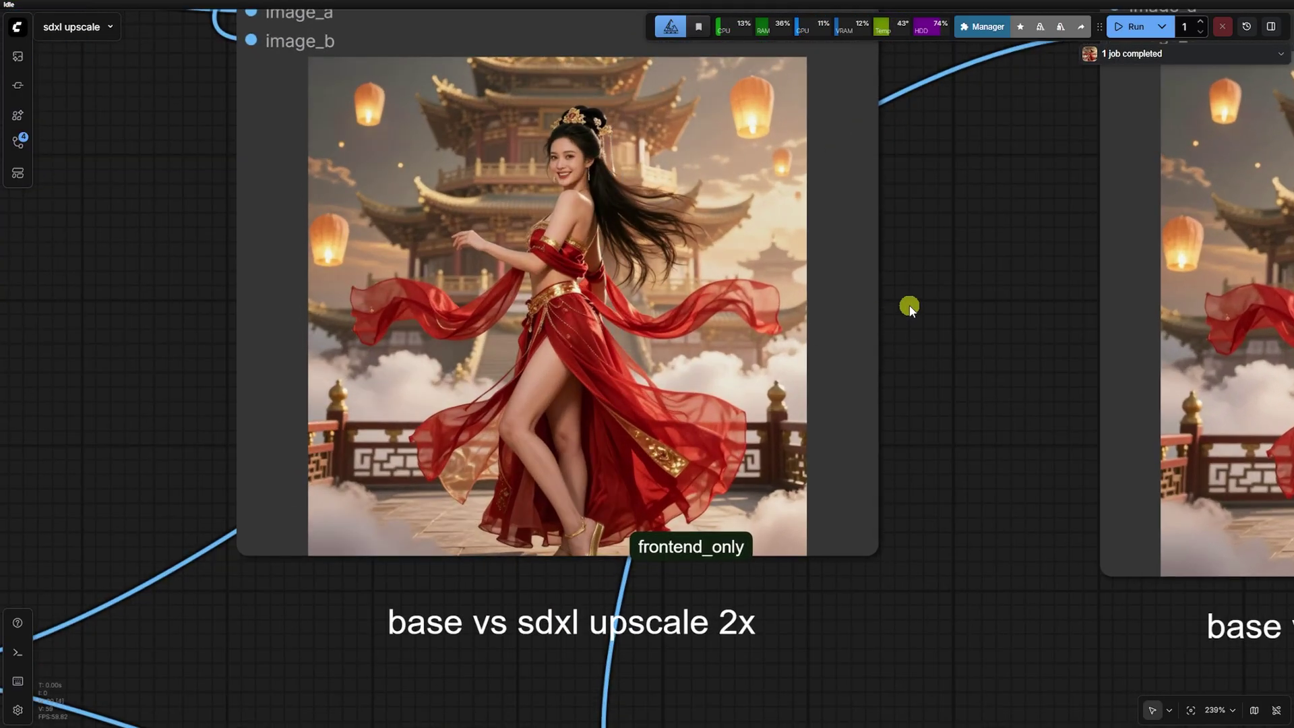
left_click_drag(907, 306, 971, 409)
scroll(971, 409, "up", 2)
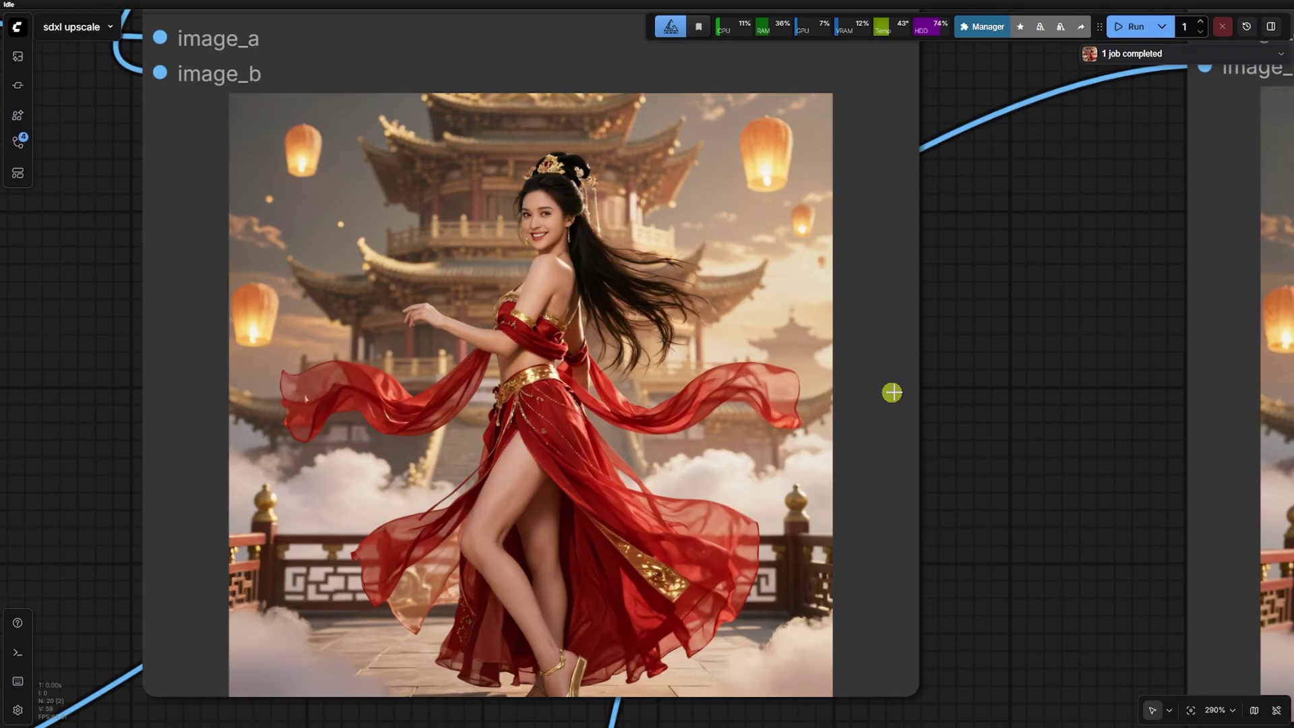
scroll(559, 250, "up", 13)
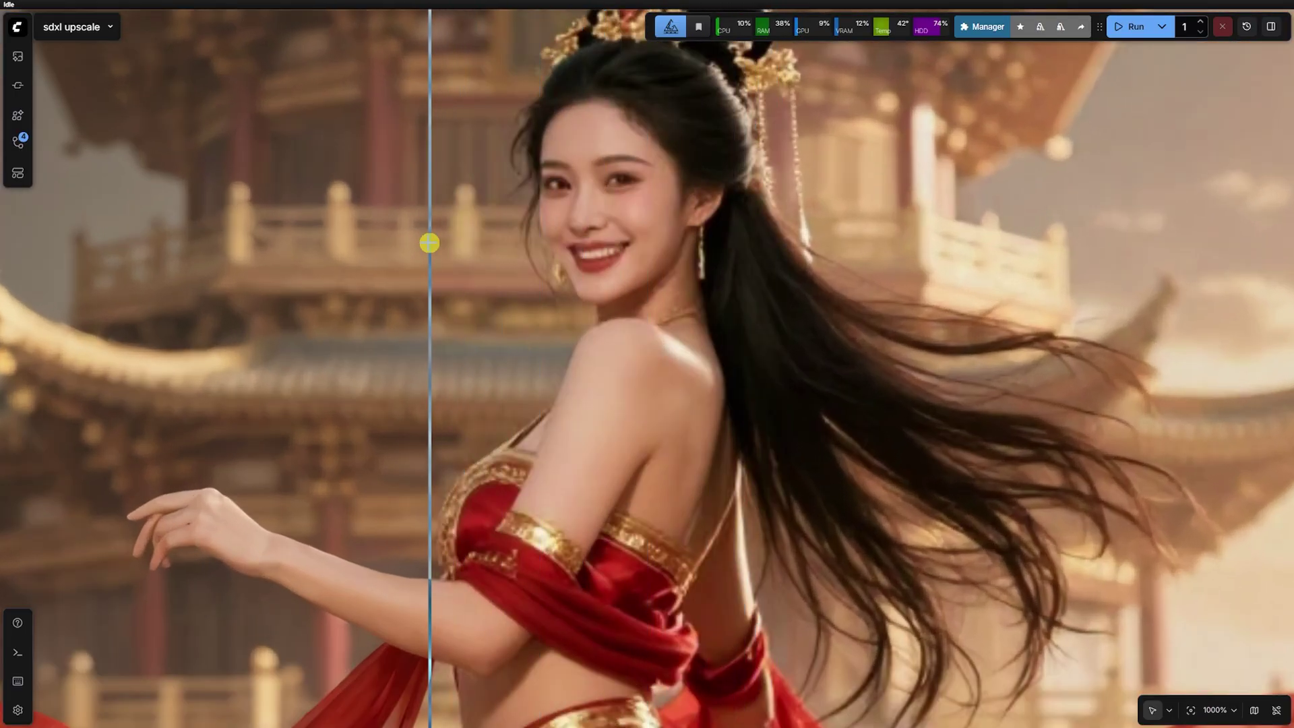
scroll(803, 250, "down", 20)
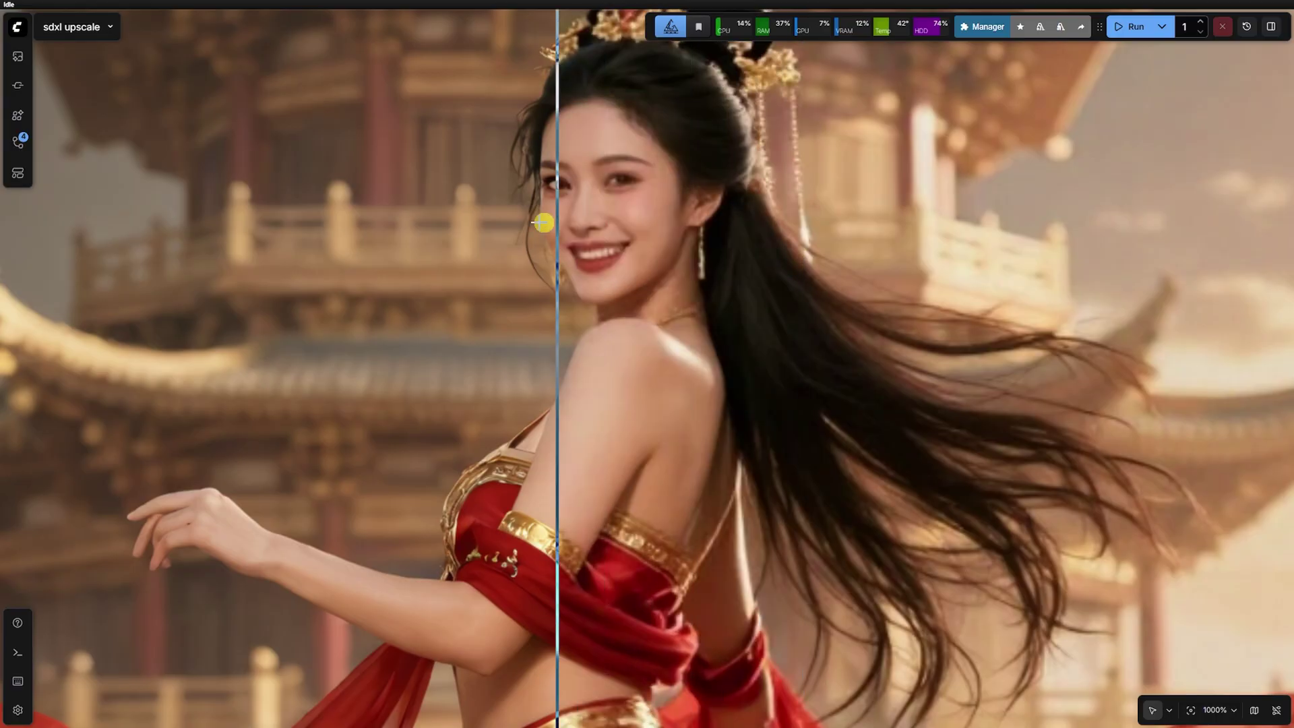
scroll(689, 305, "right", 5)
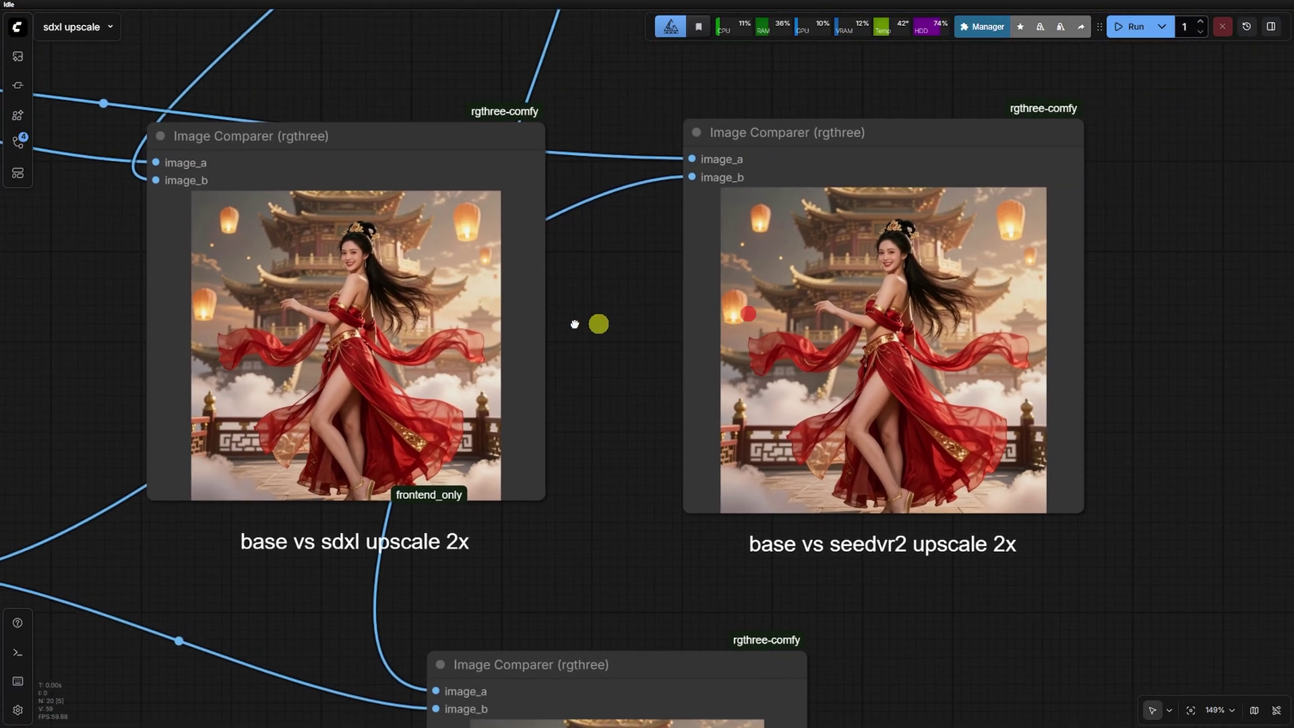
scroll(944, 263, "up", 8)
scroll(933, 288, "up", 4)
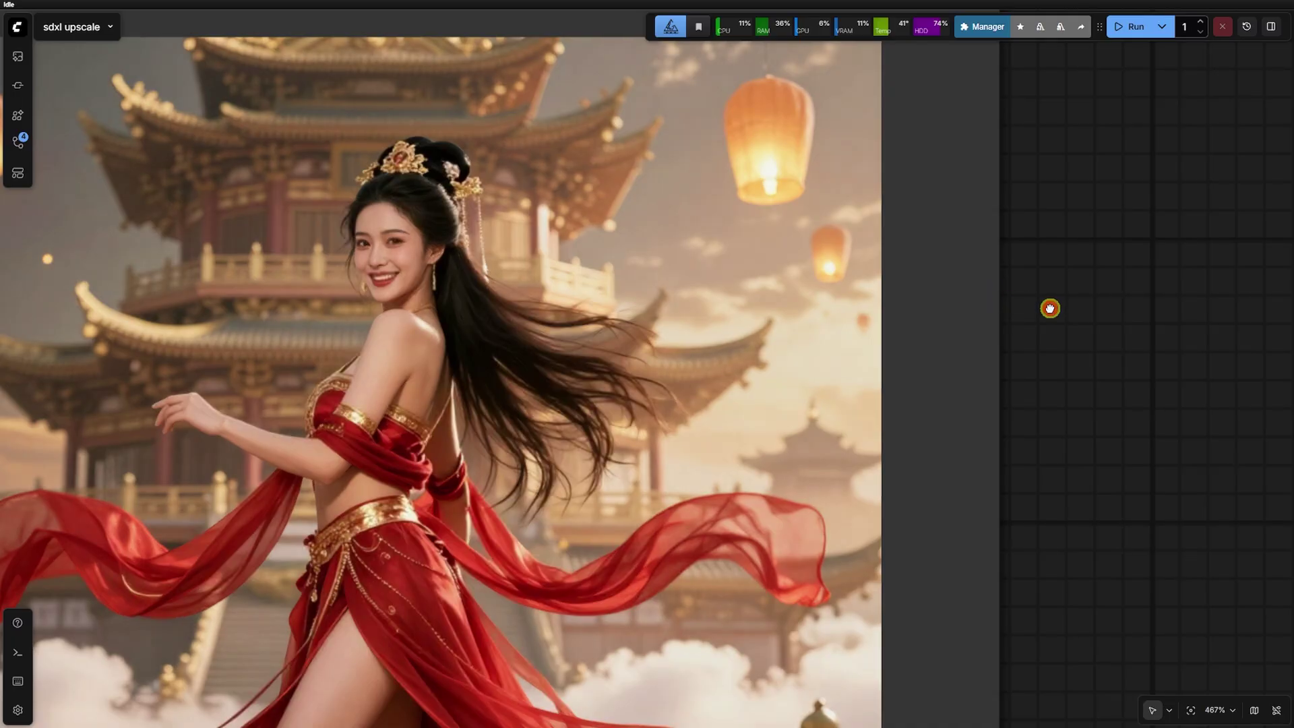
scroll(857, 314, "left", 4)
scroll(661, 324, "up", 5)
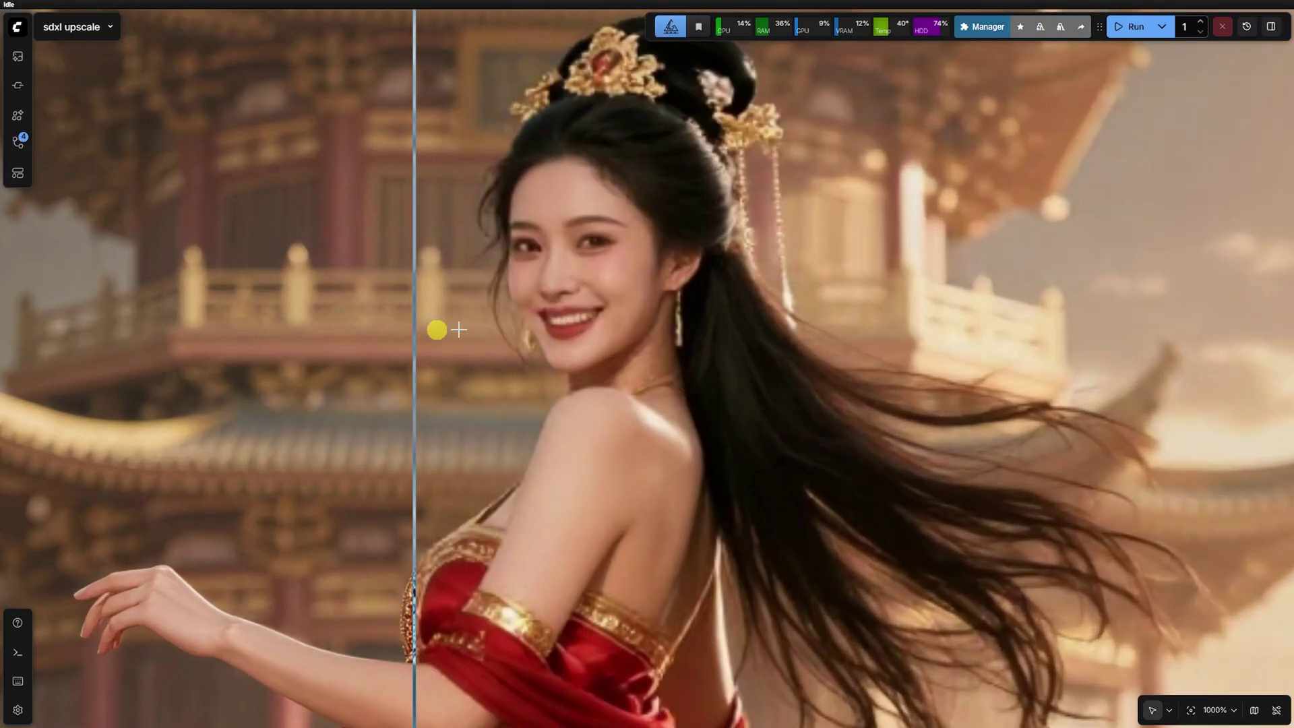
scroll(677, 260, "down", 5)
scroll(677, 260, "down", 12)
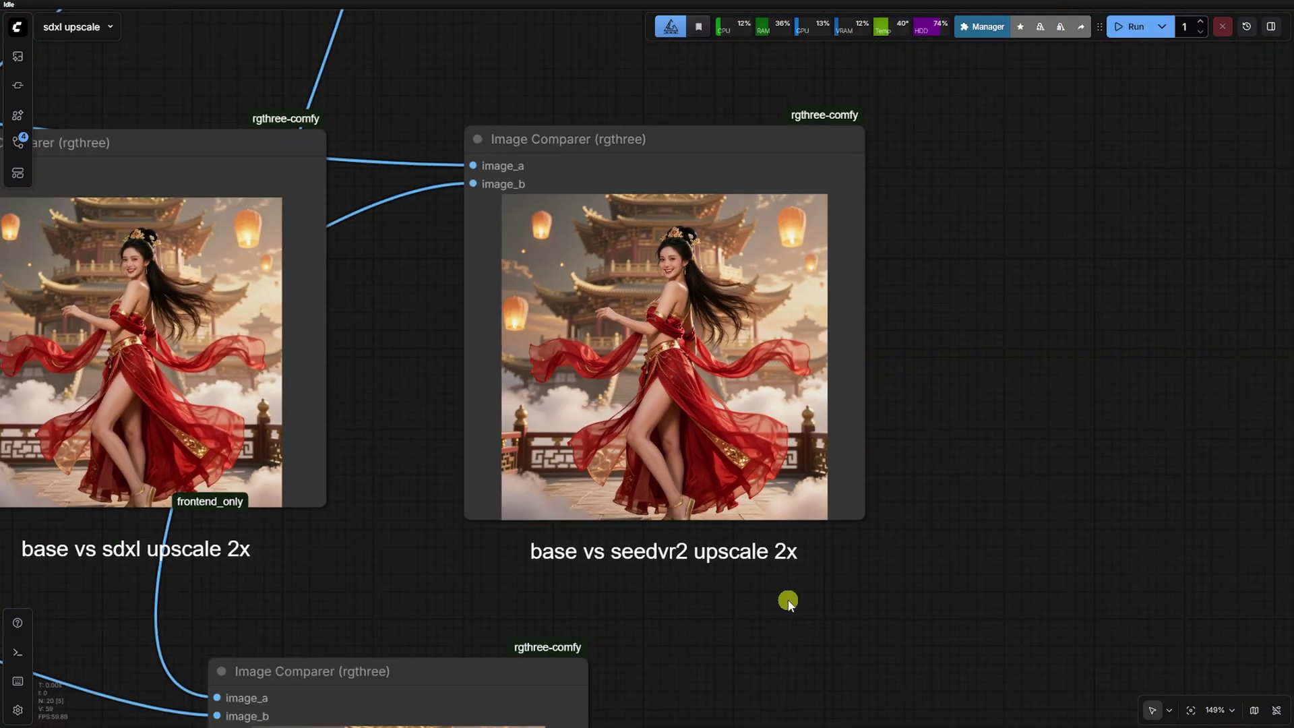
left_click_drag(786, 601, 977, 208)
scroll(856, 522, "up", 5)
left_click_drag(867, 517, 968, 576)
scroll(935, 321, "up", 6)
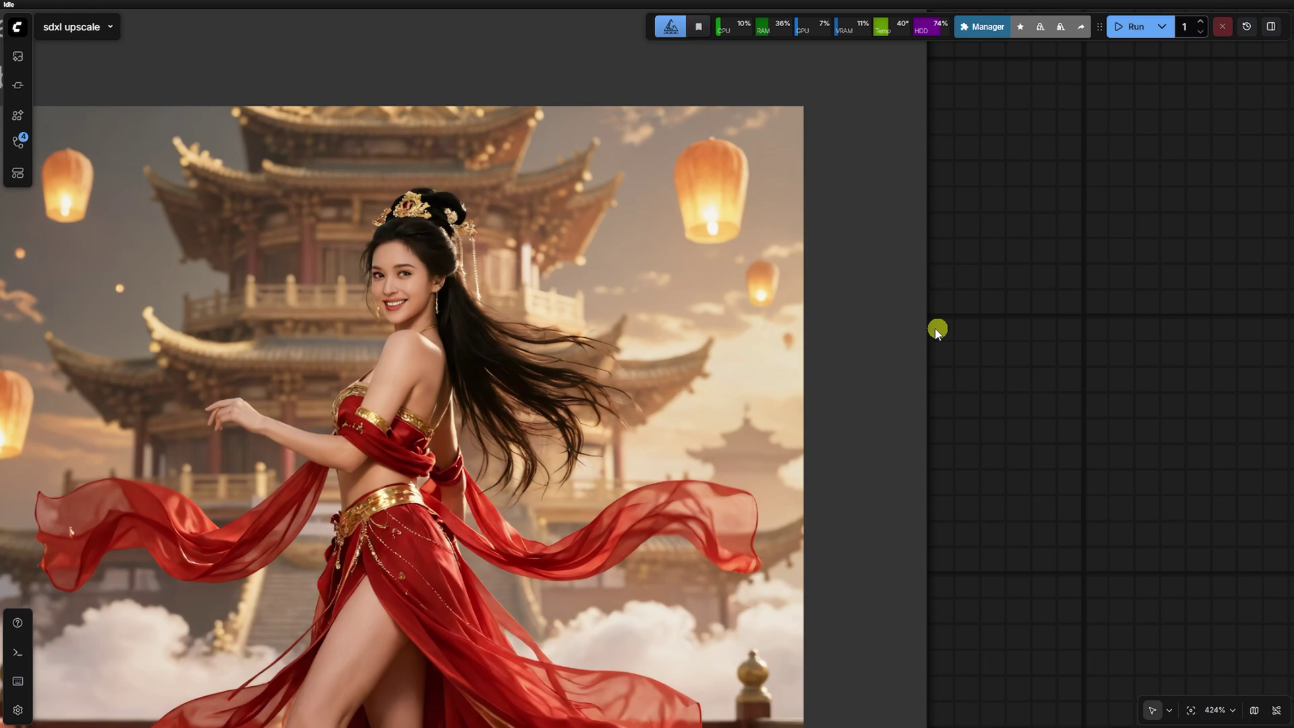
scroll(347, 332, "up", 7)
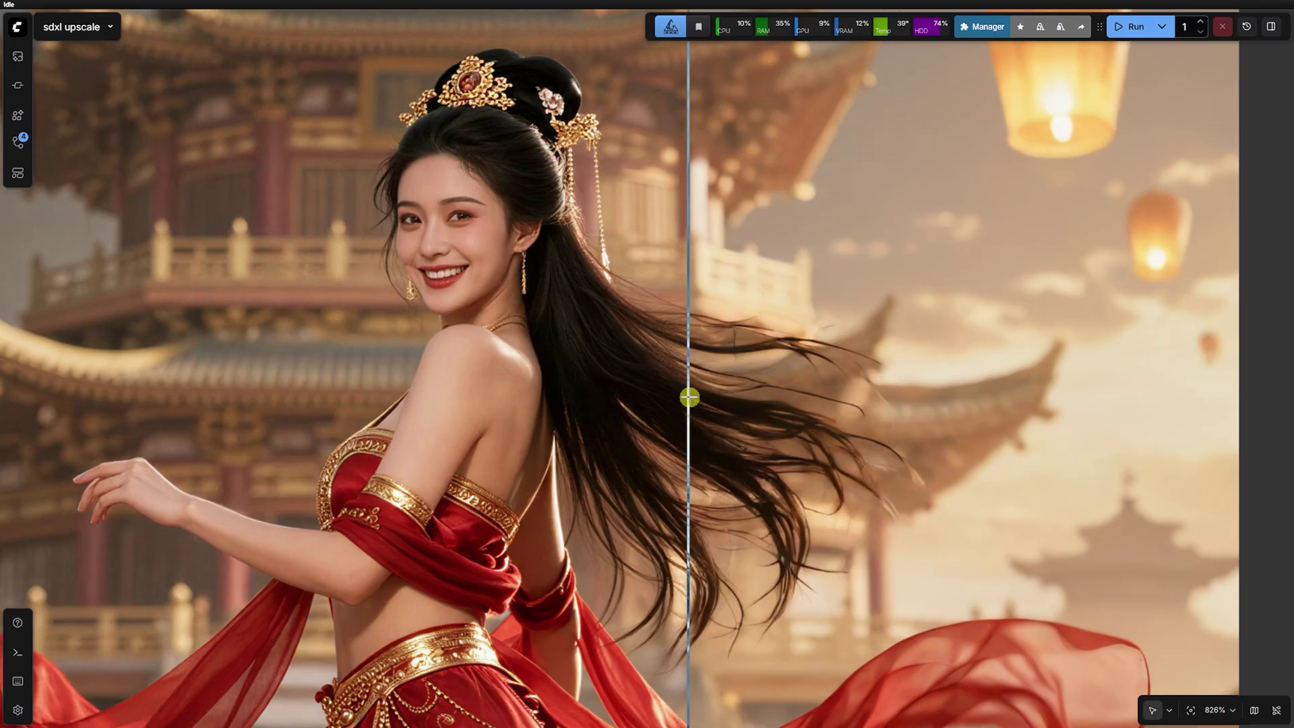
scroll(896, 478, "down", 20)
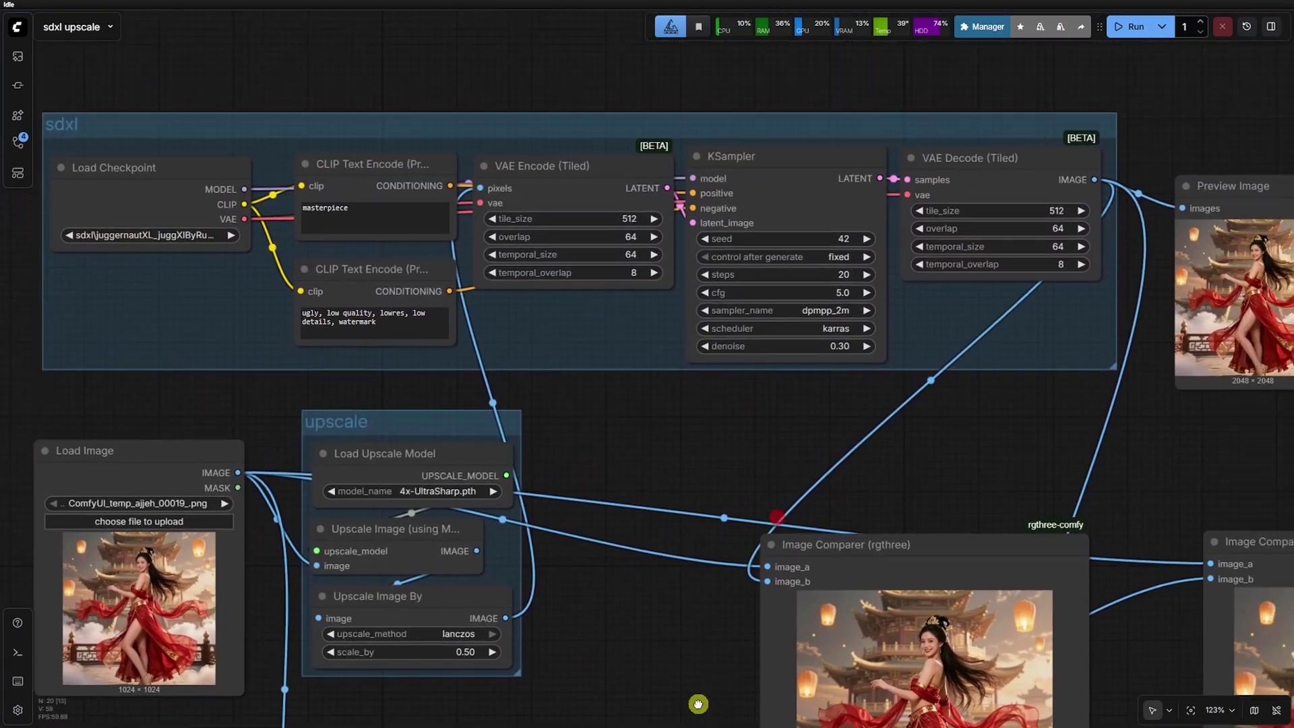
Set the KSampler denoise to 0.25
left_click(843, 347)
type("0.25")
key("Return")
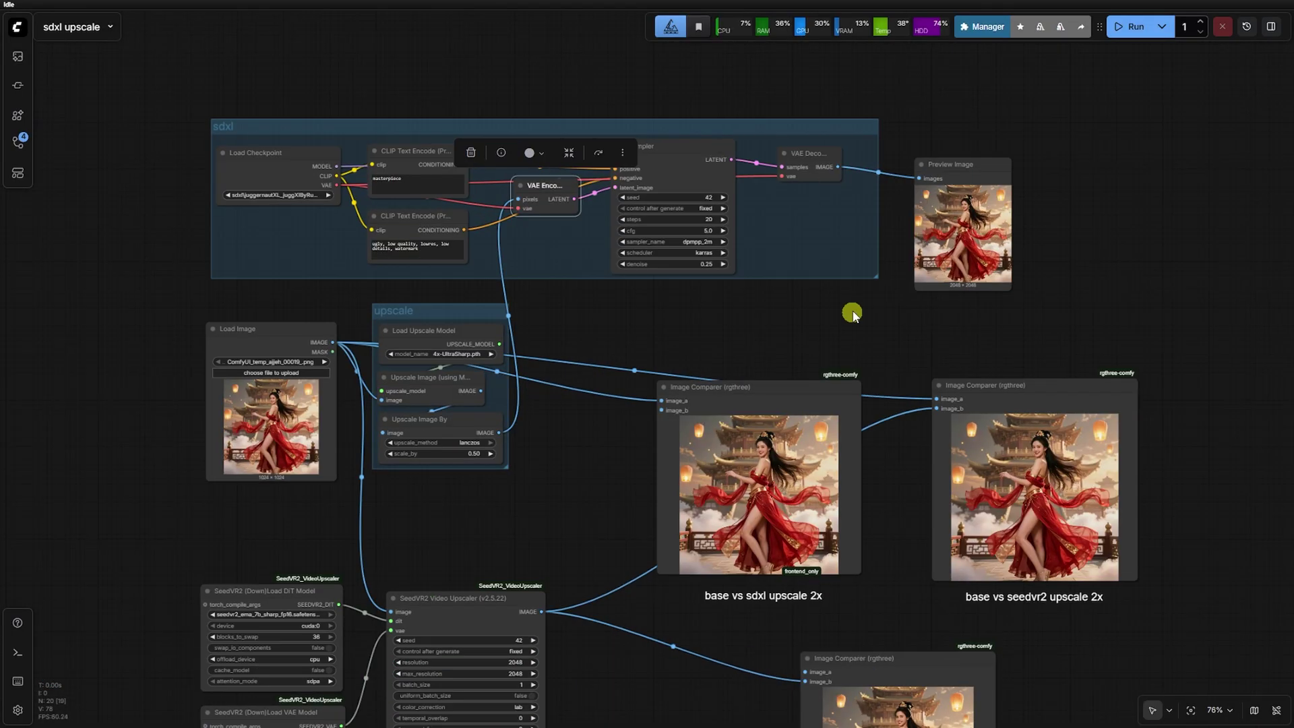
Zoom and pan across the three comparers to inspect the new 2x upscales
scroll(843, 174, "down", 1)
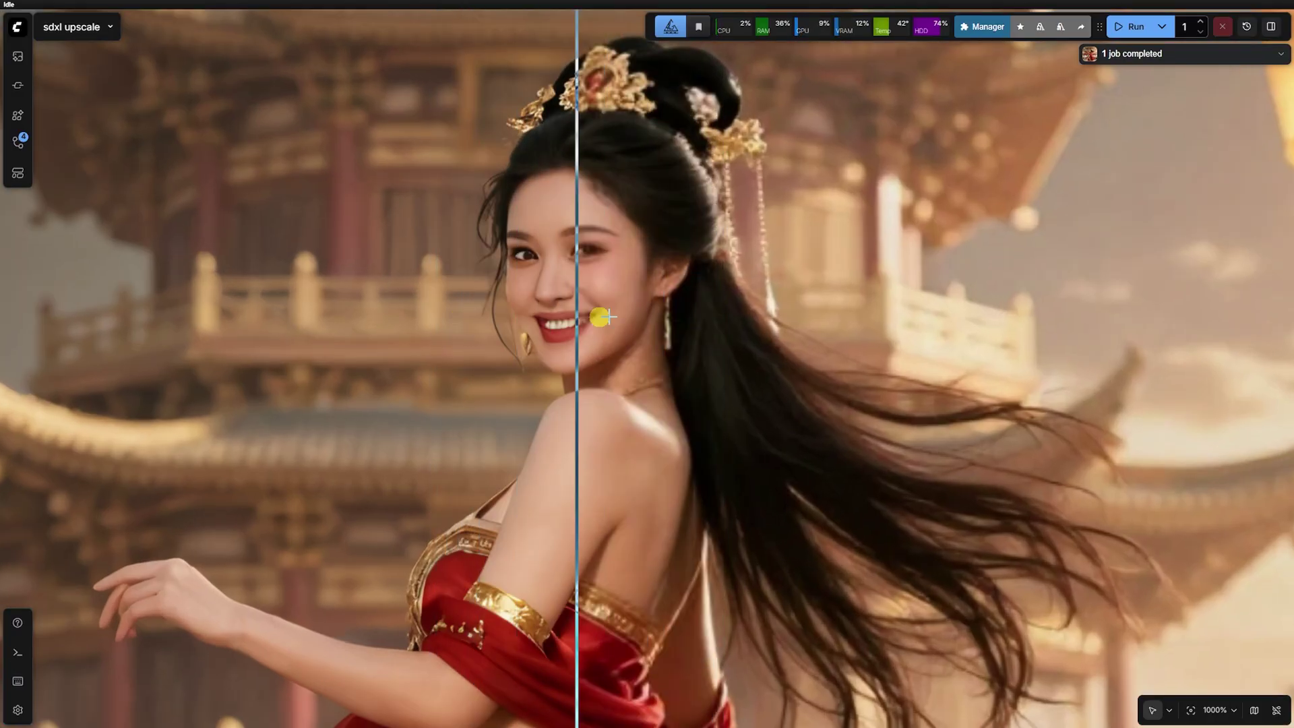
scroll(442, 268, "down", 15)
scroll(1238, 273, "up", 8)
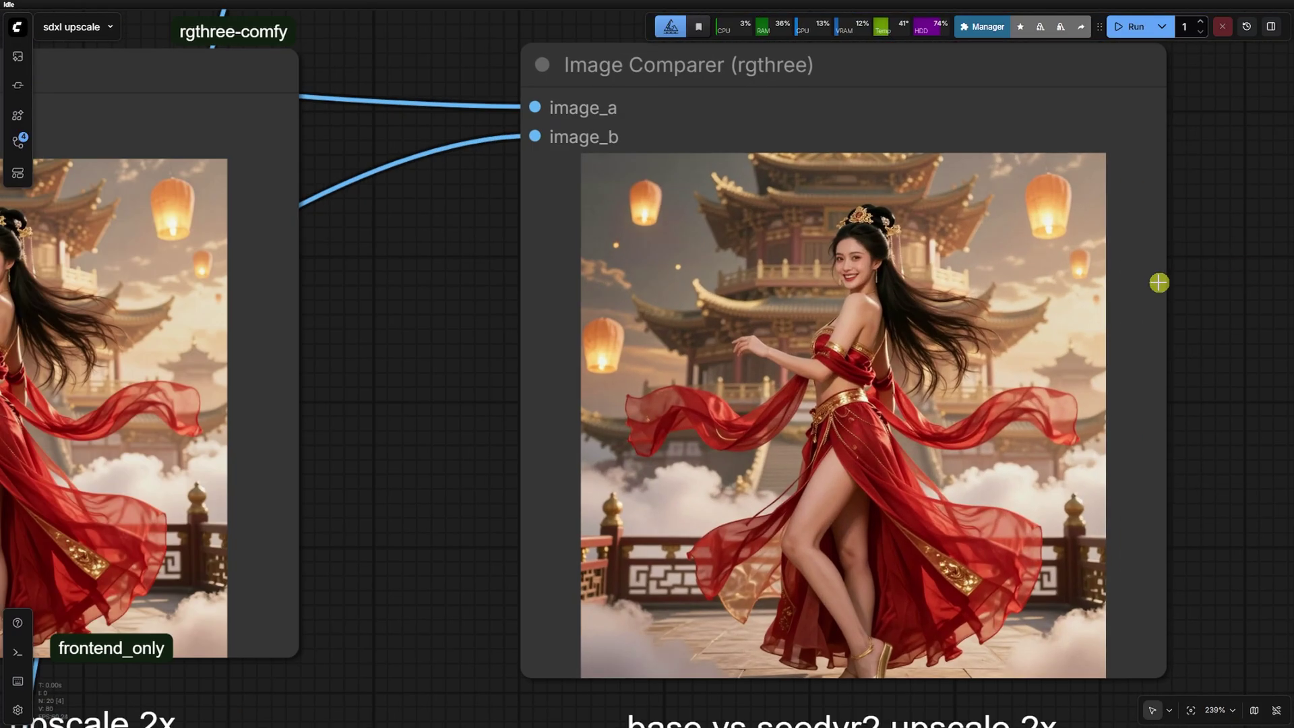
scroll(1132, 303, "down", 8)
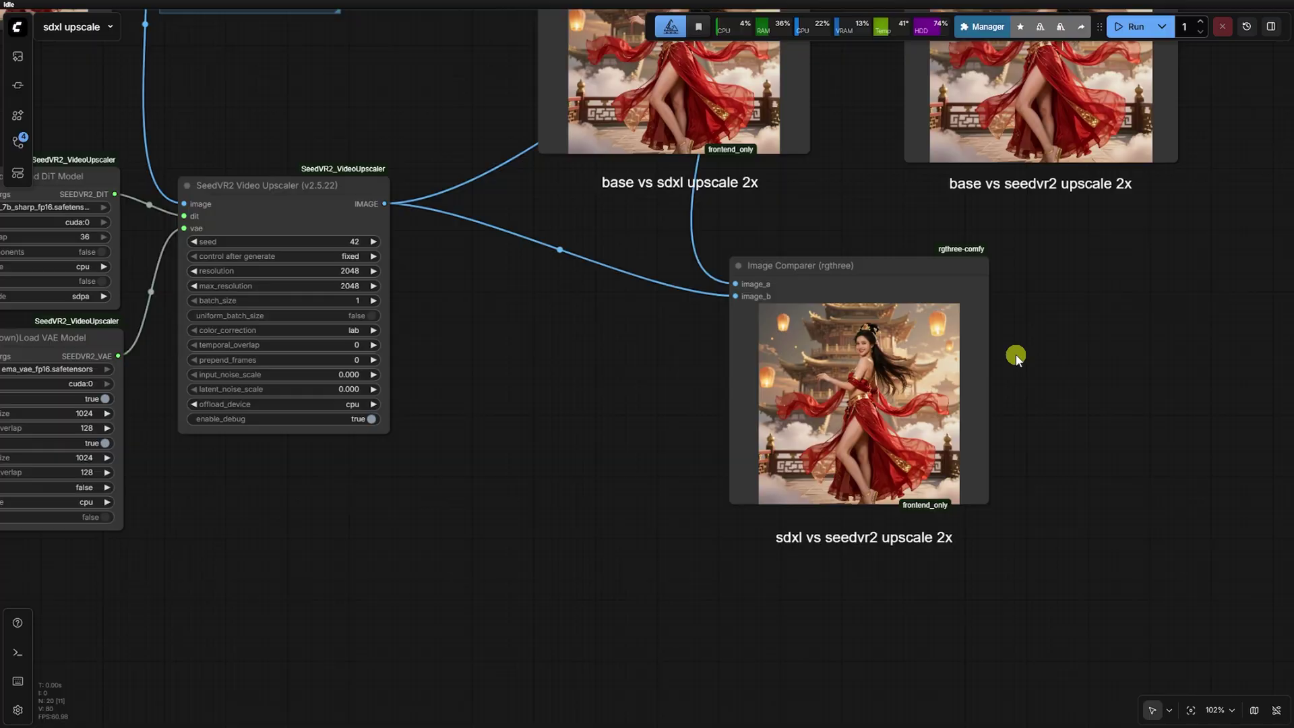
scroll(1011, 404, "up", 8)
left_click_drag(1058, 434, 1203, 395)
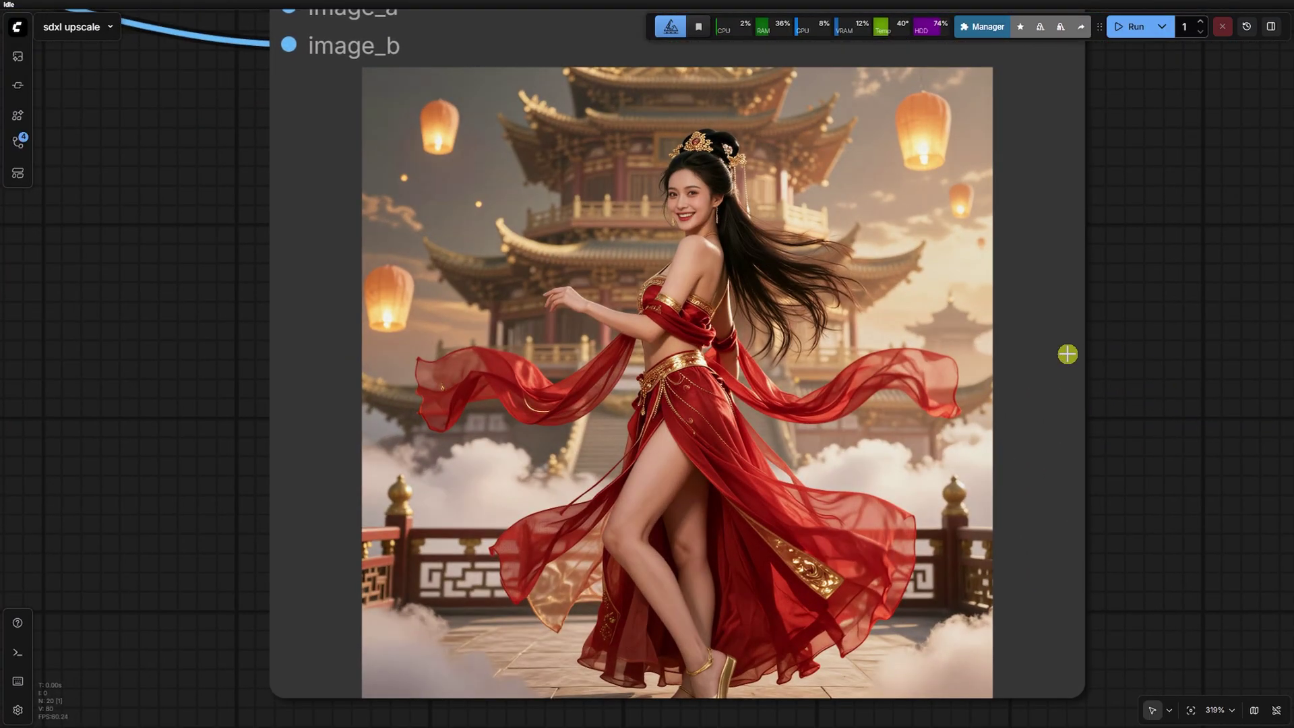
scroll(630, 626, "up", 11)
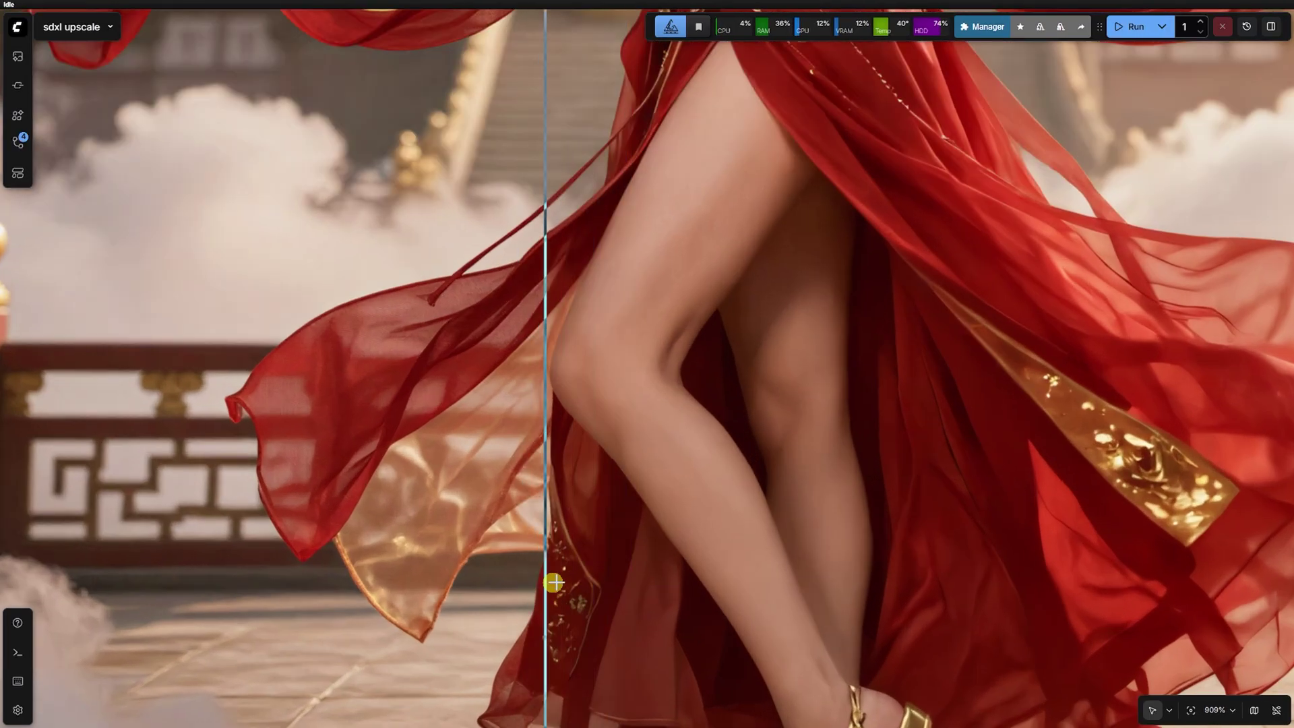
scroll(989, 567, "down", 12)
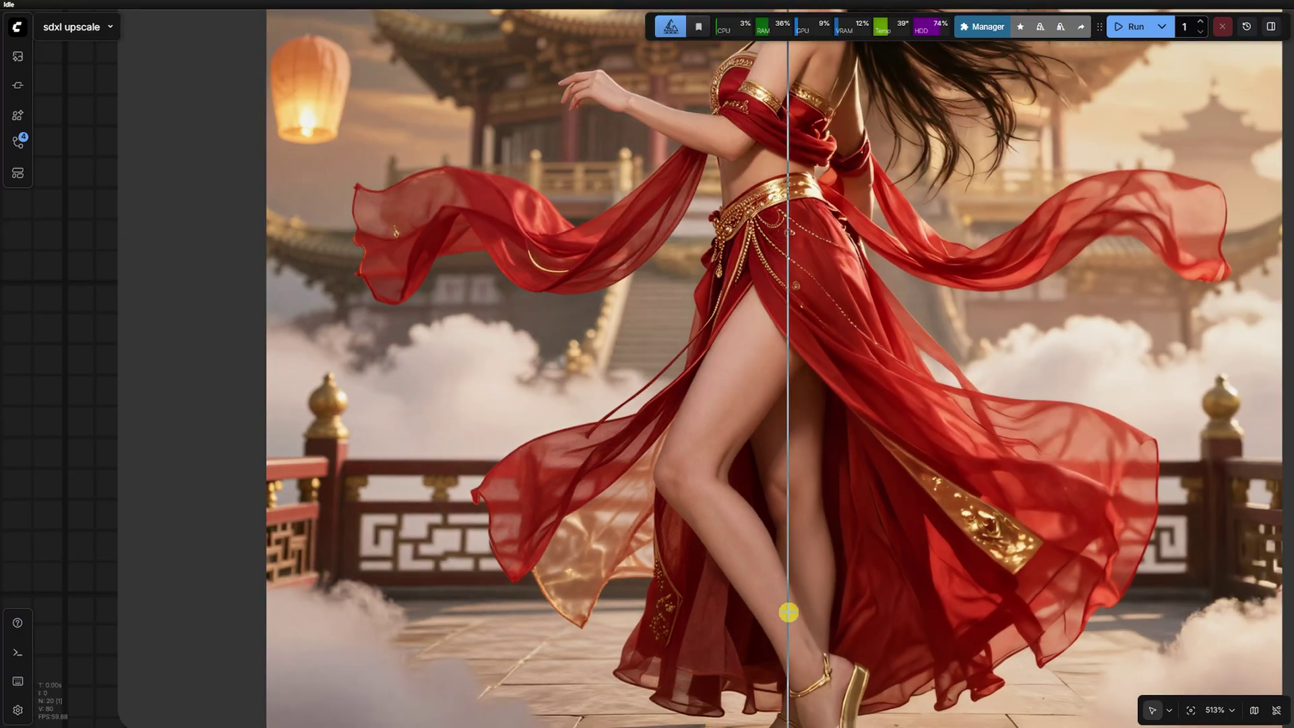